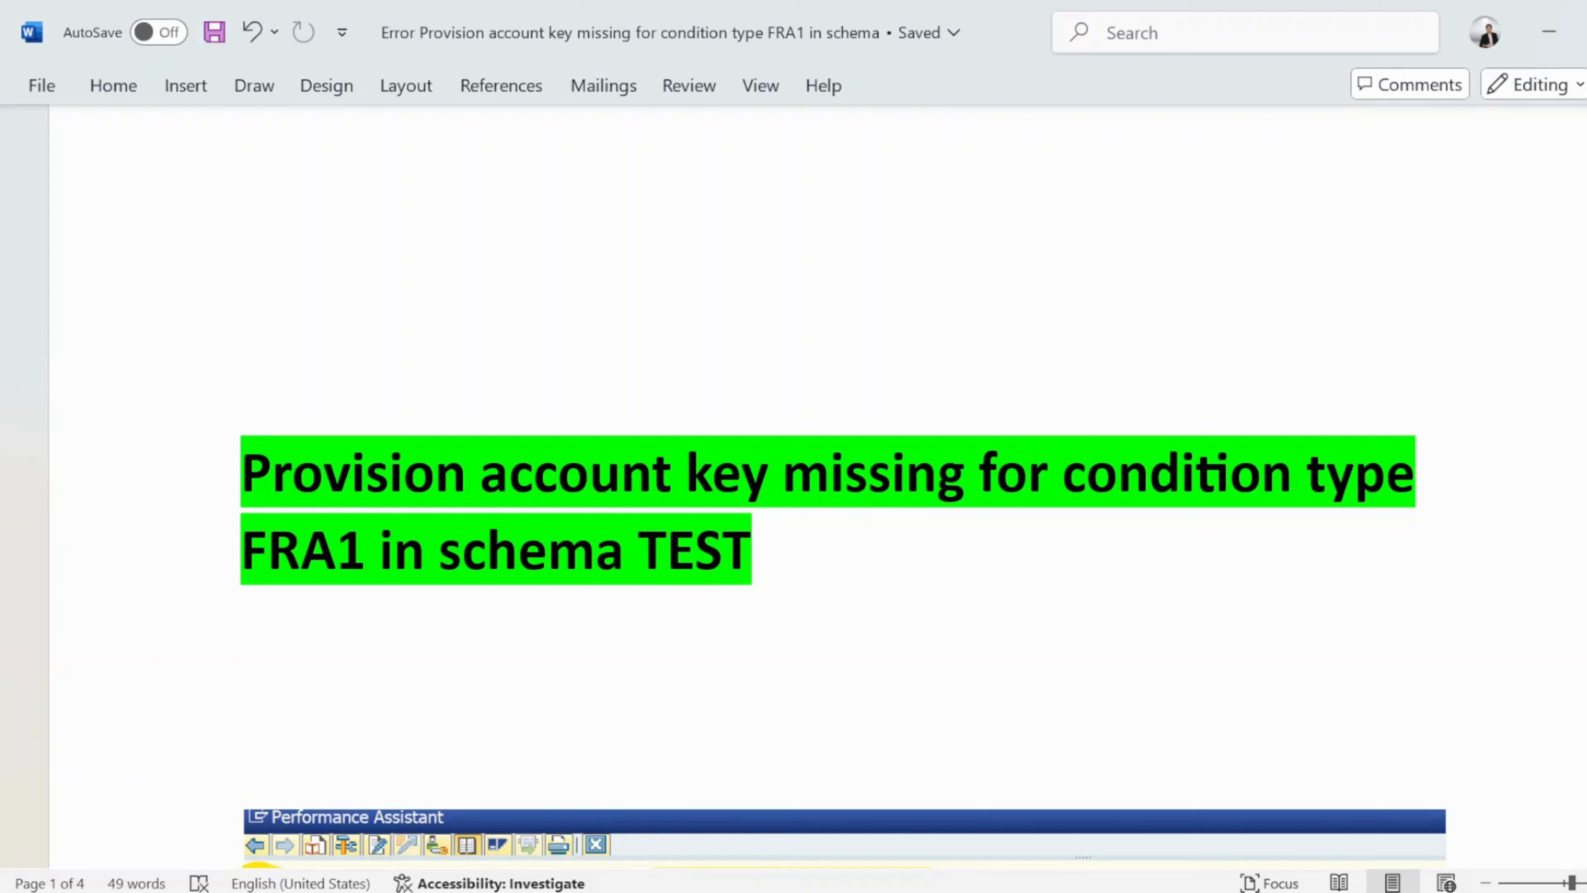
Highlight the error text in the notes document and switch to the Create Purchase Order session.
left_click_drag(243, 472, 733, 597)
key("alt+Tab")
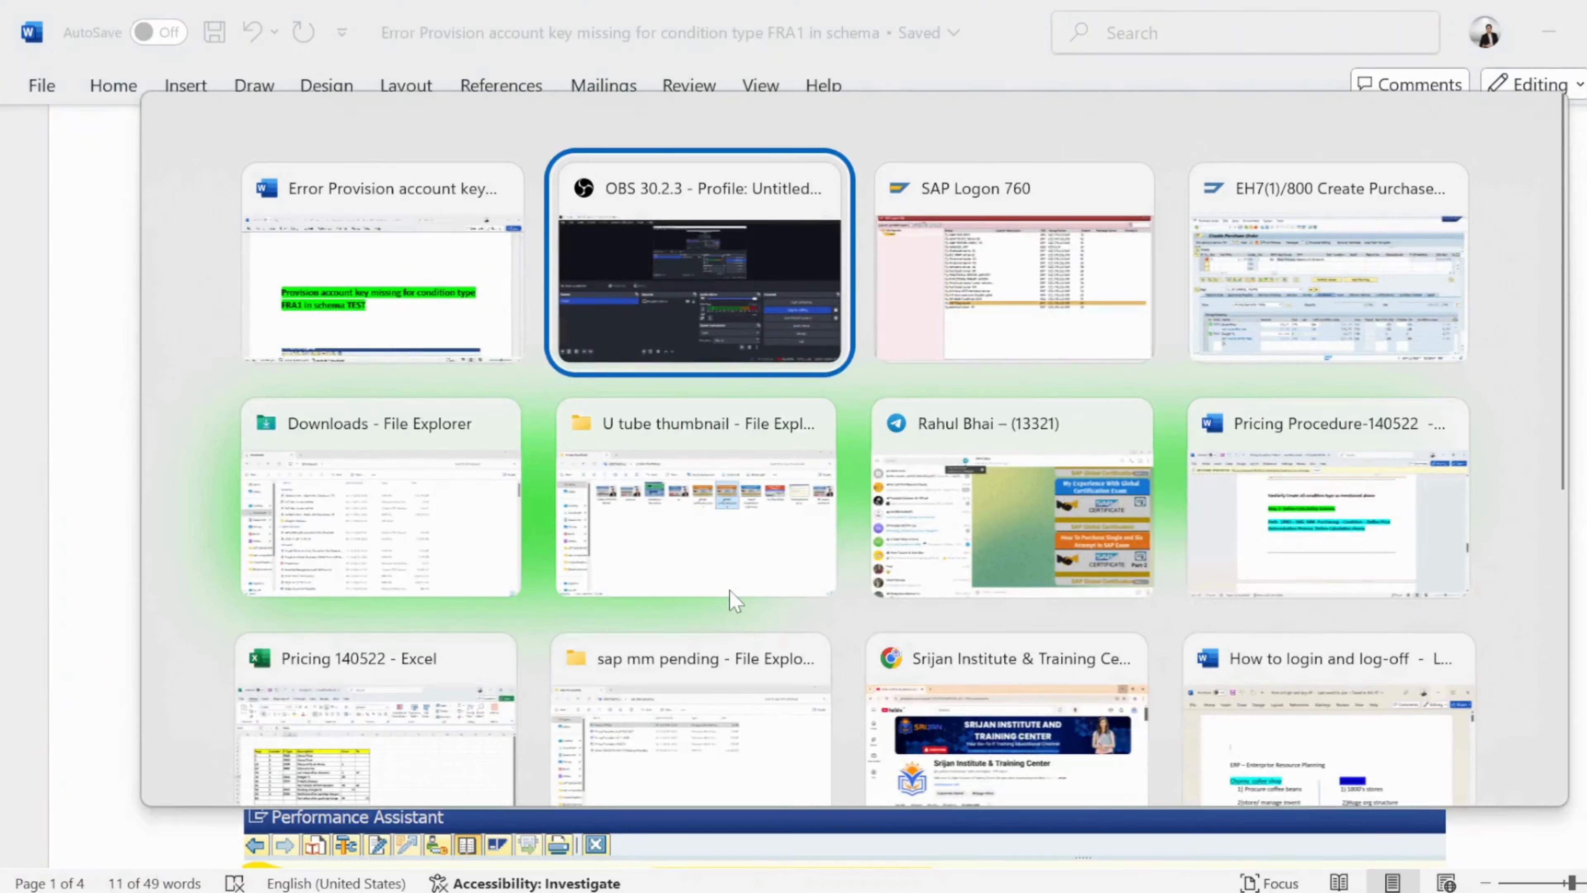
key("alt+shift")
key("alt+Tab")
key("alt+Tab")
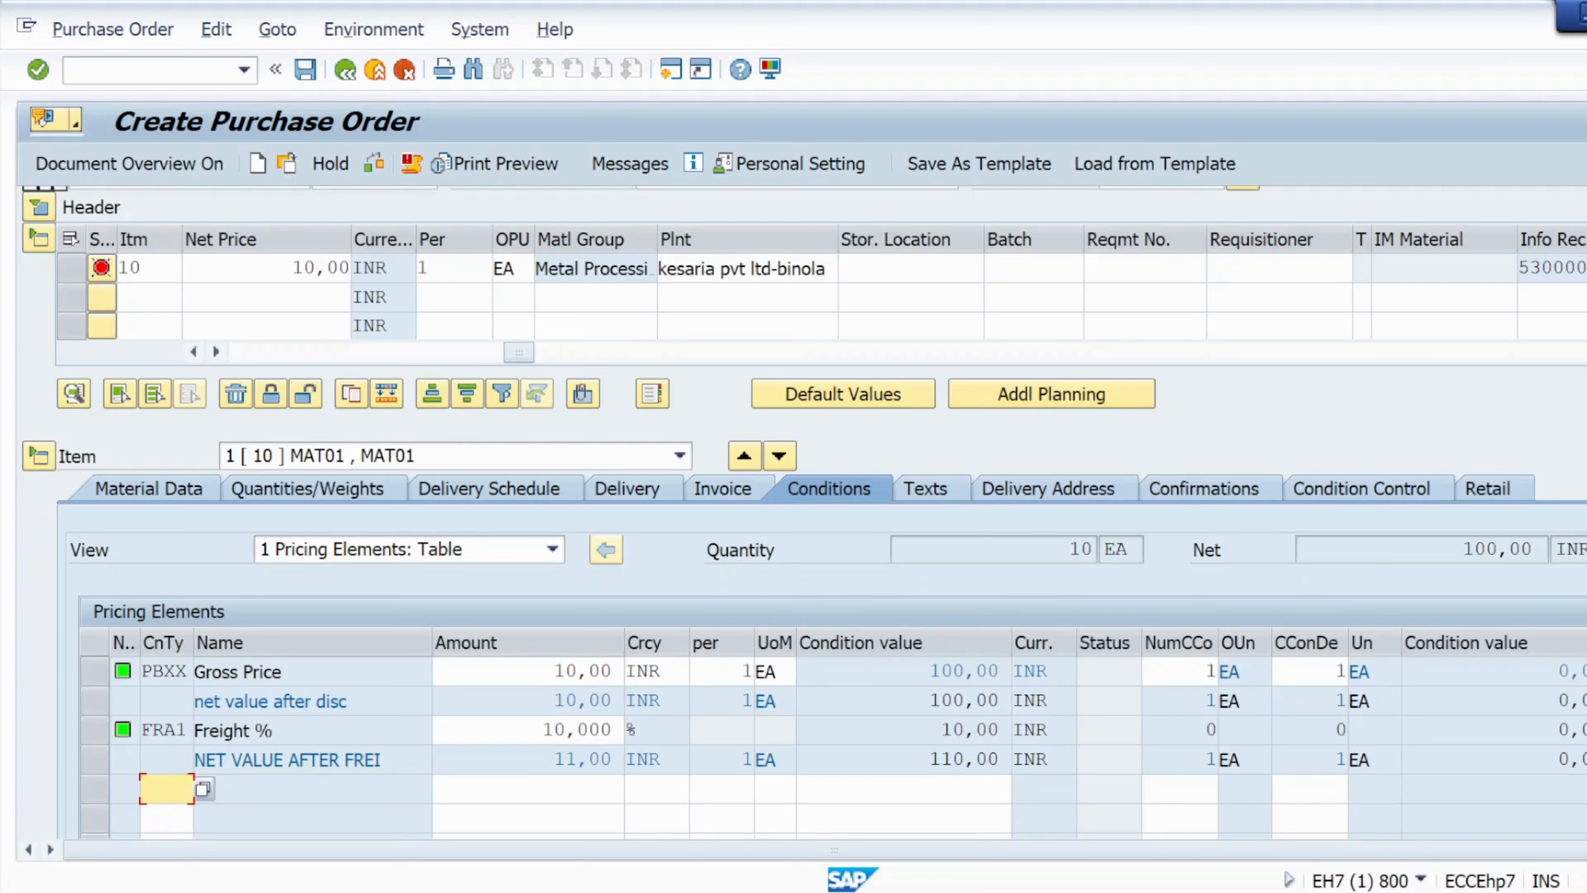
Check the purchase order and read the long text of the provision account key missing error, then close the messages.
left_click_drag(542, 730, 601, 730)
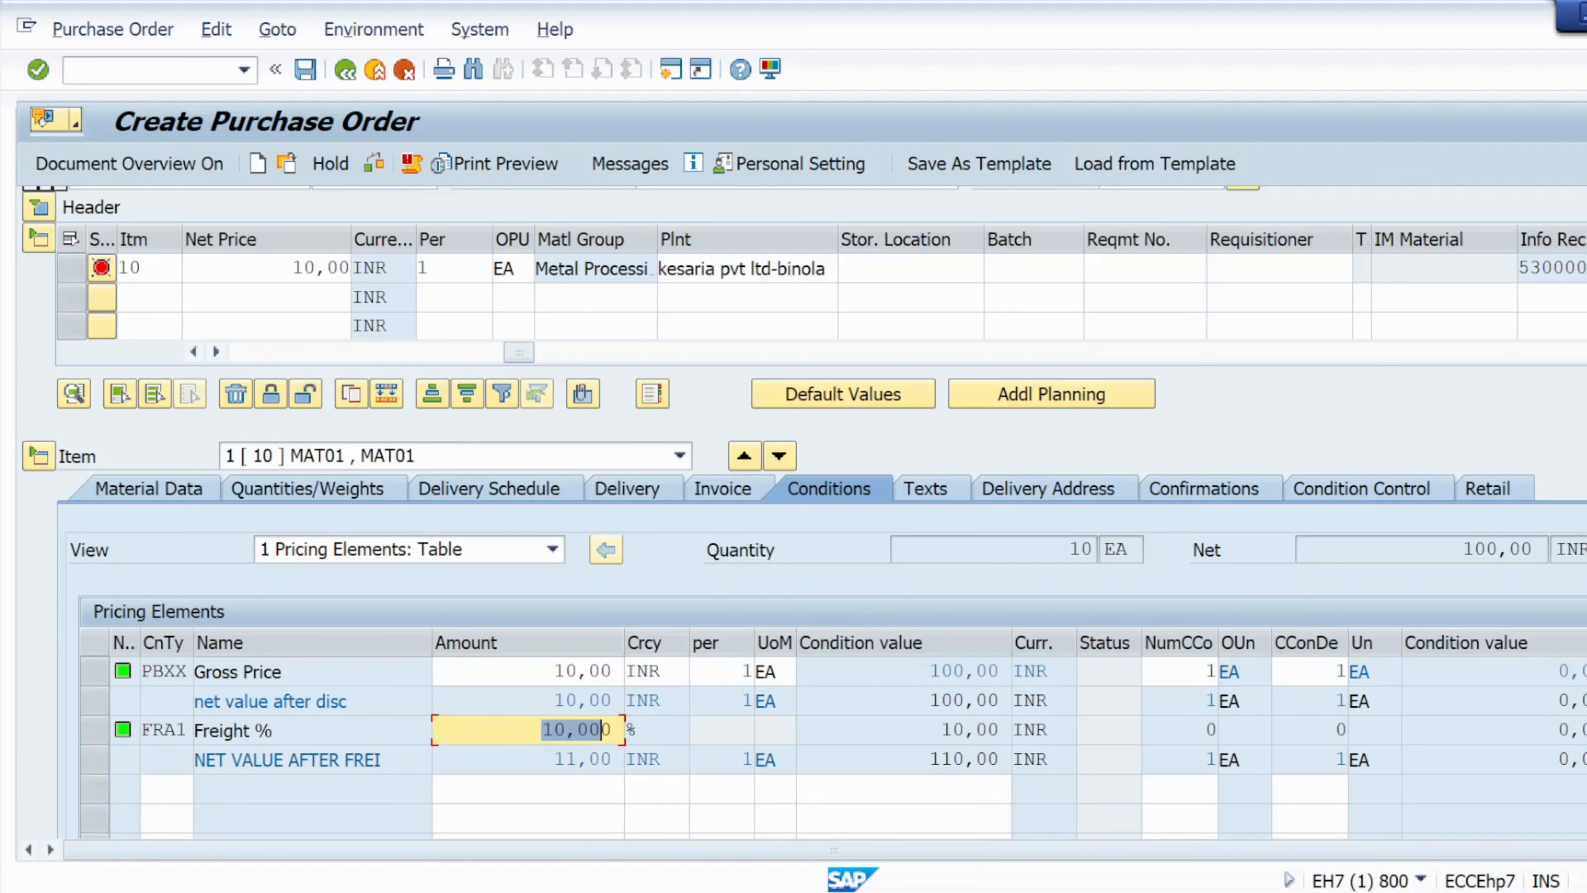
left_click(373, 163)
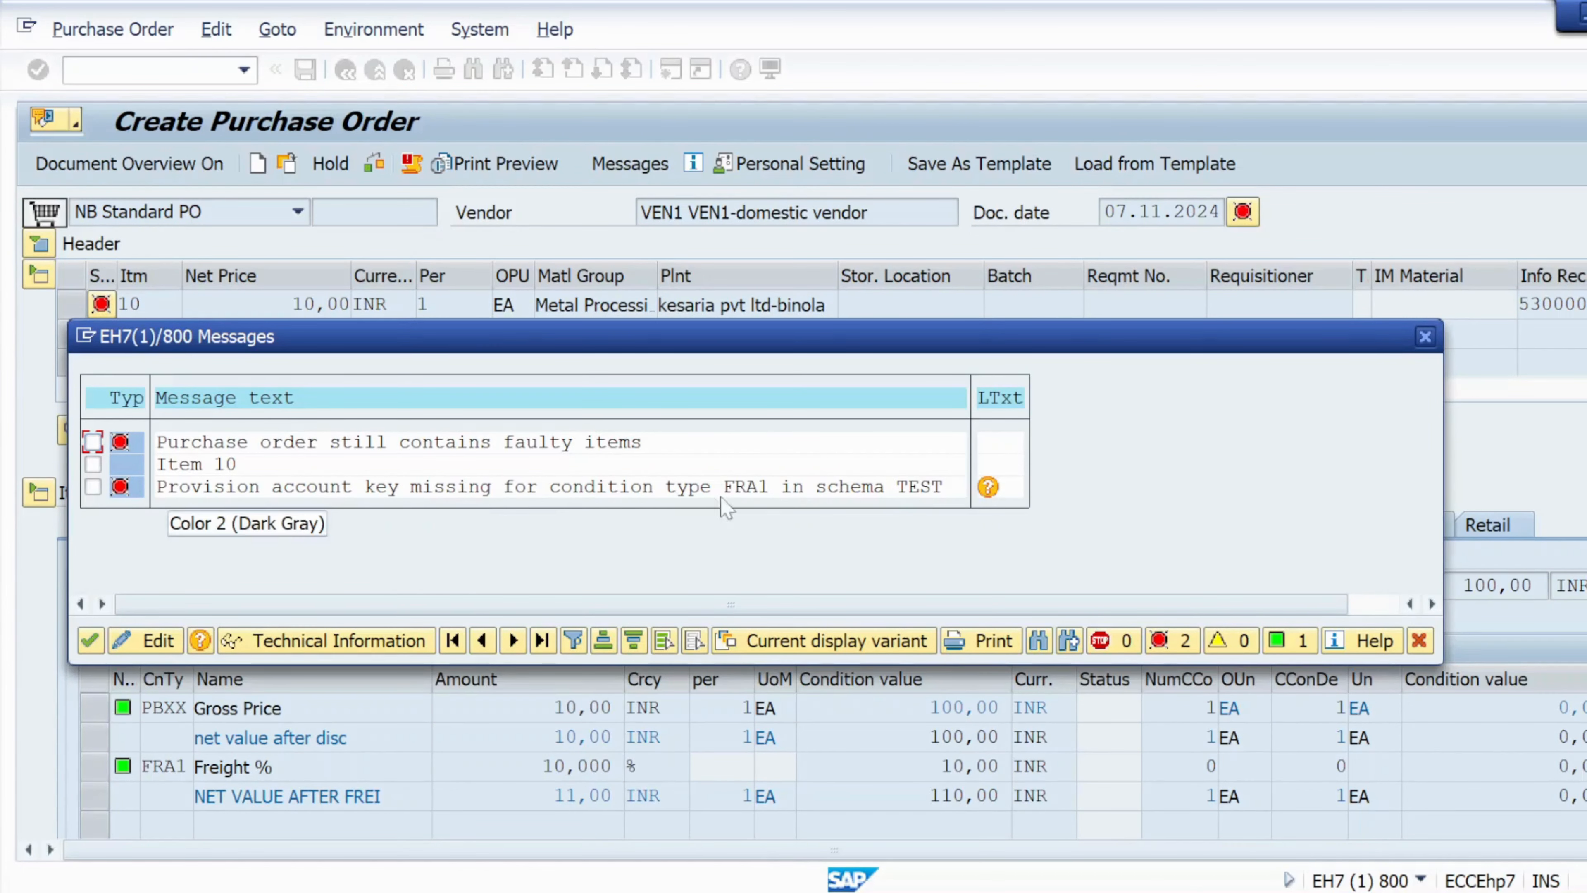
left_click(988, 487)
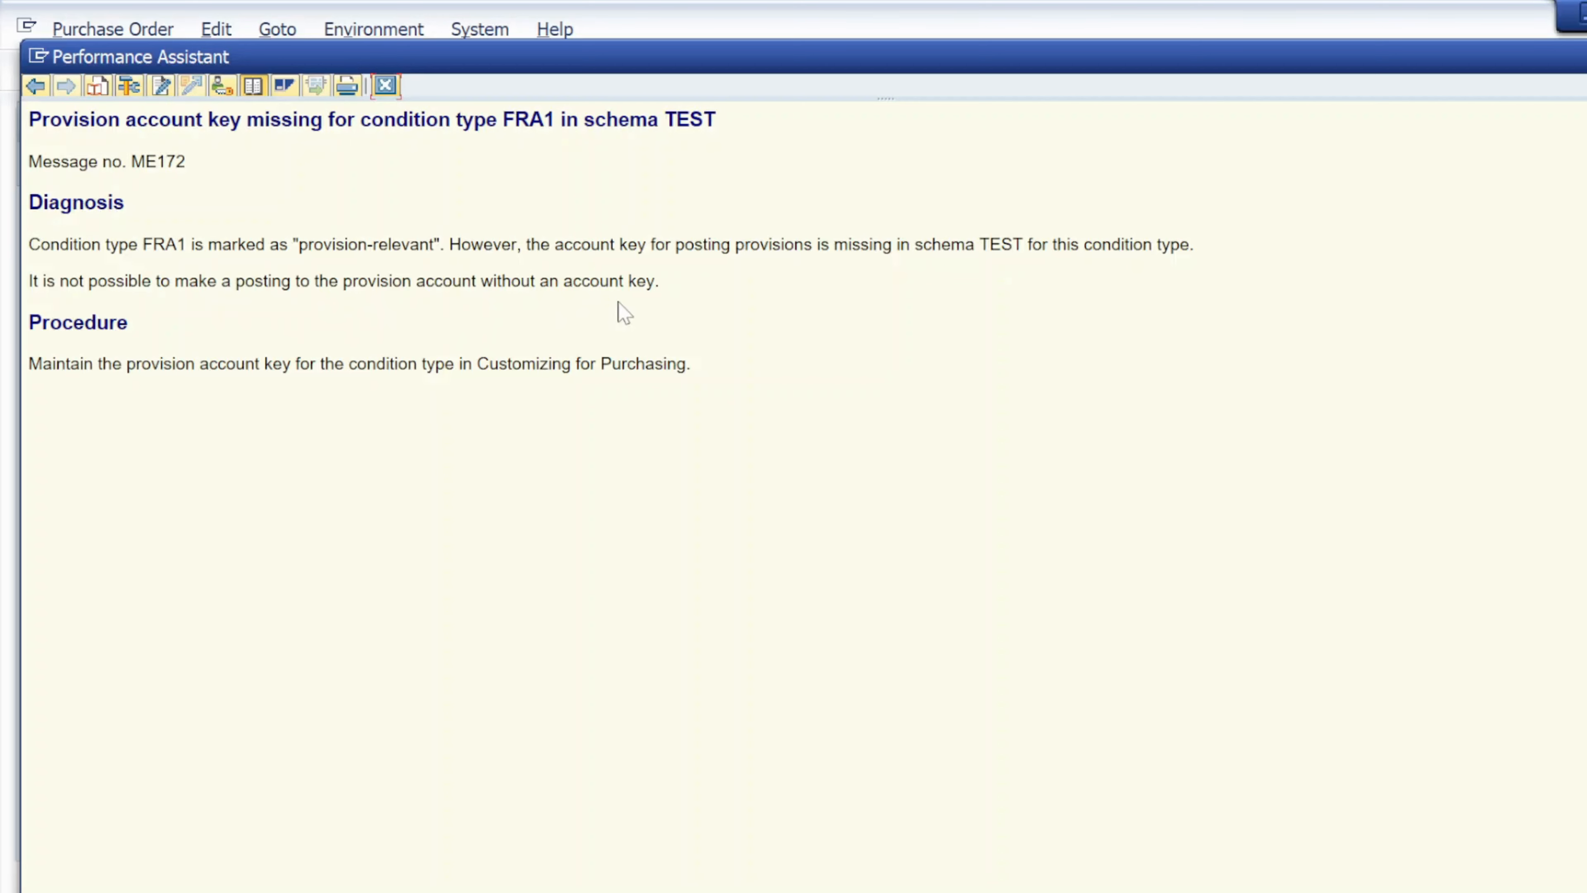
left_click_drag(535, 280, 626, 280)
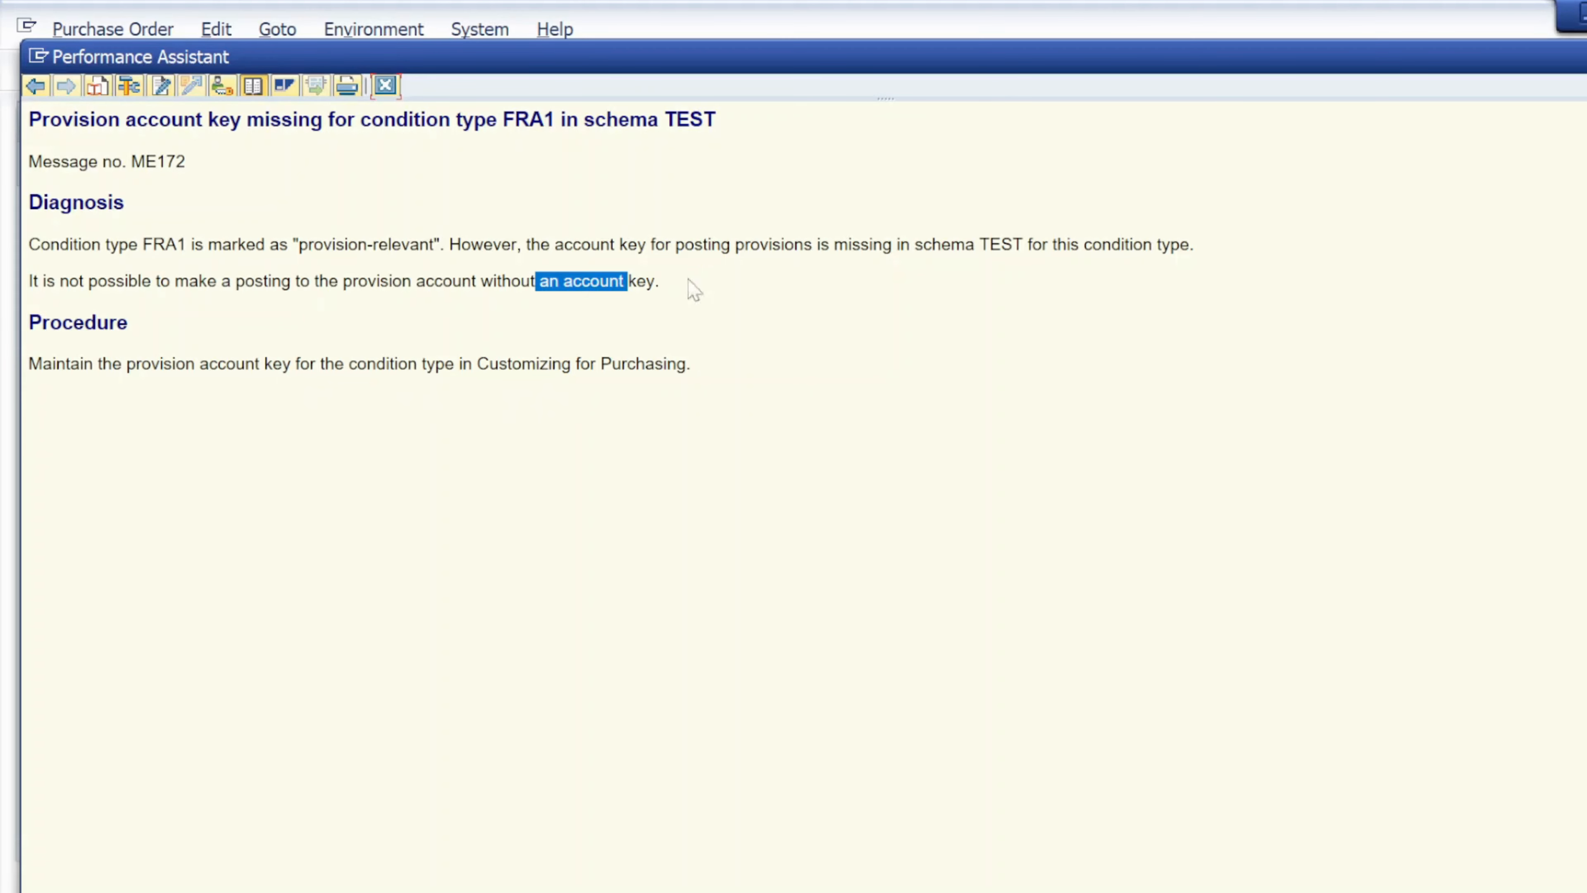
left_click(386, 85)
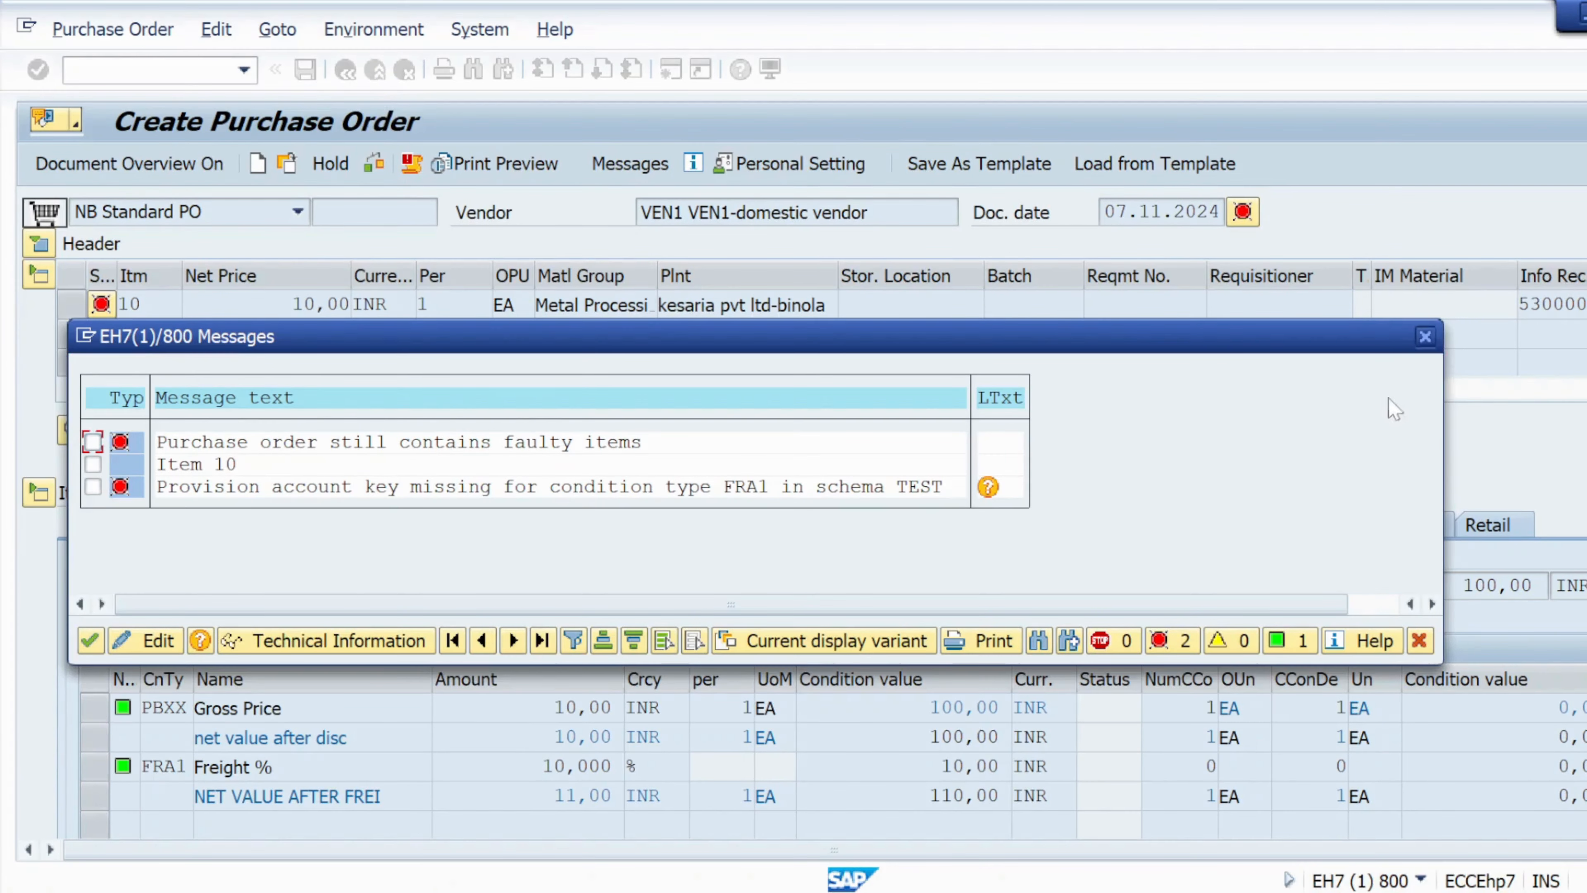
left_click(1426, 336)
Open Customizing and go to Materials Management > Purchasing > Conditions > Define Price Determination Process > Define Calculation Schema.
left_click(169, 70)
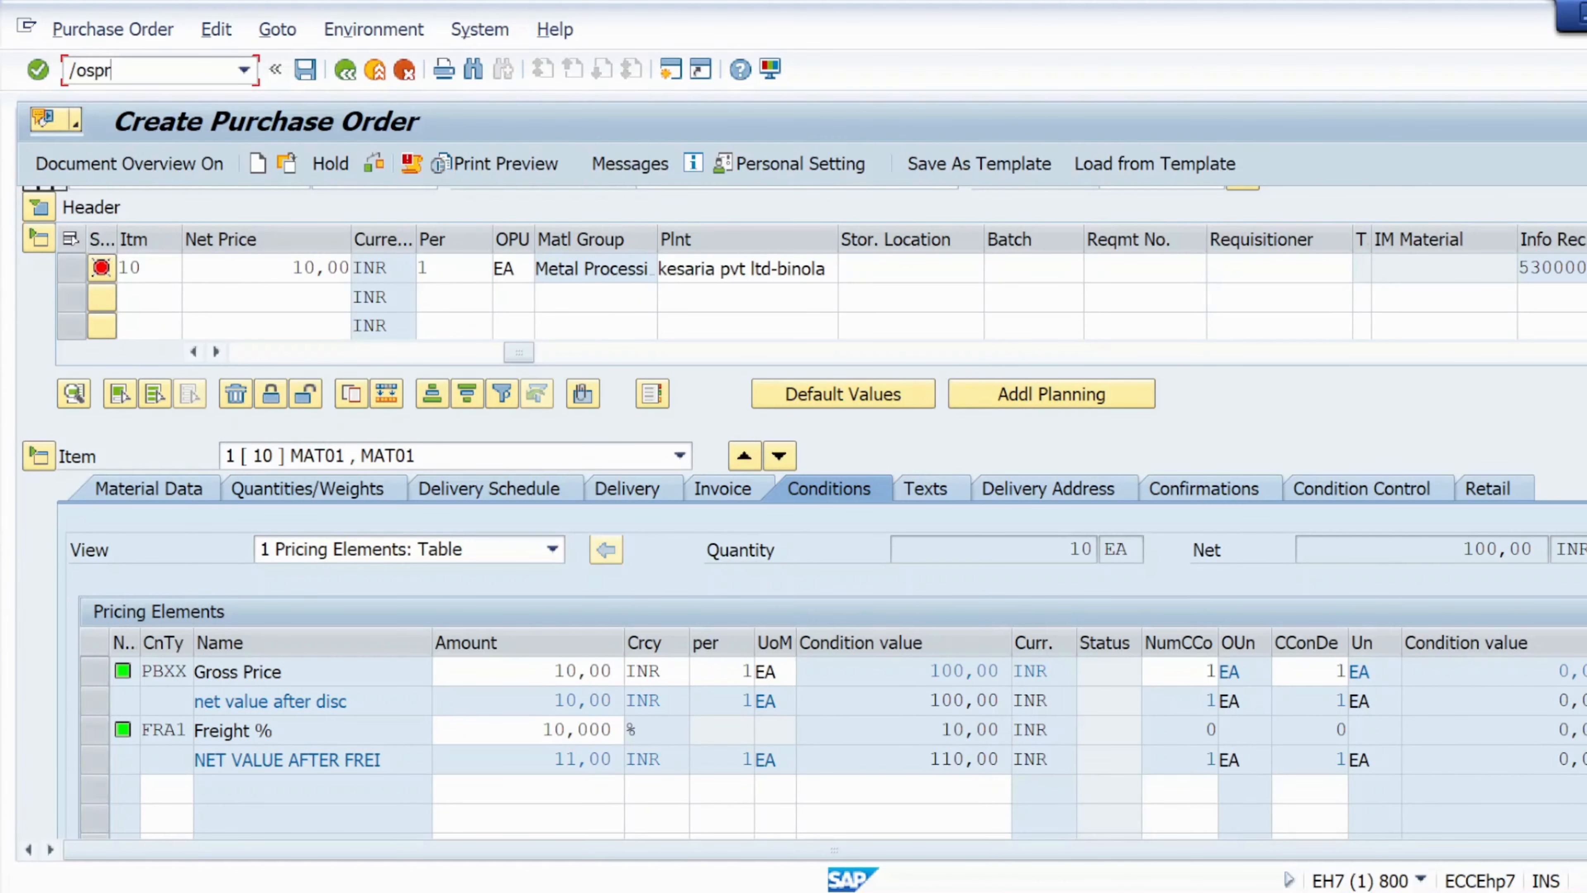
key("Return")
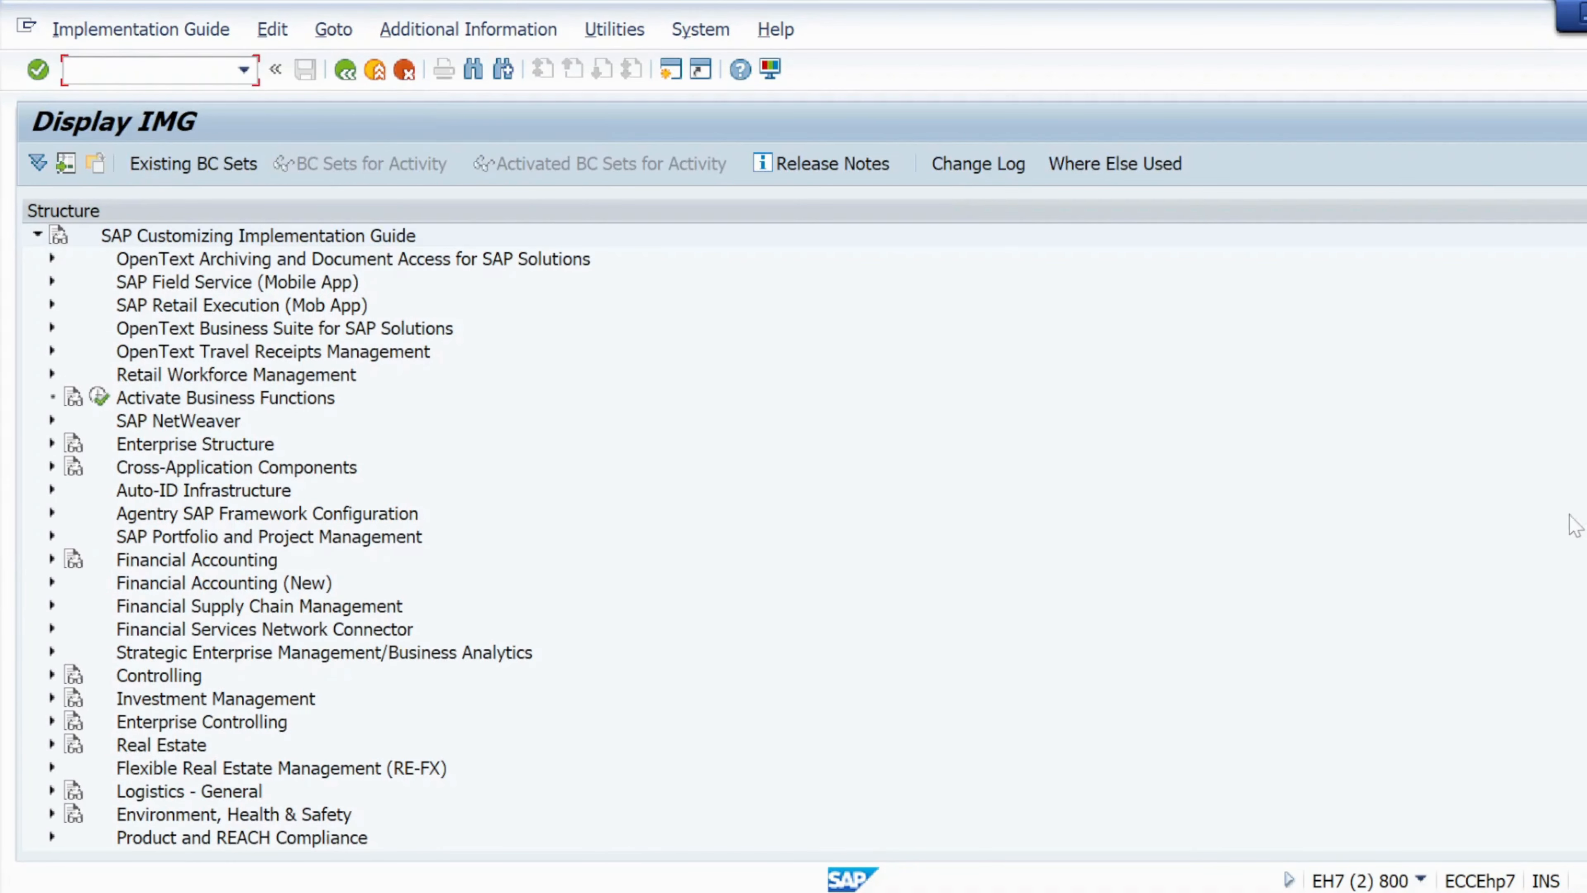
scroll(1273, 618, "down", 4)
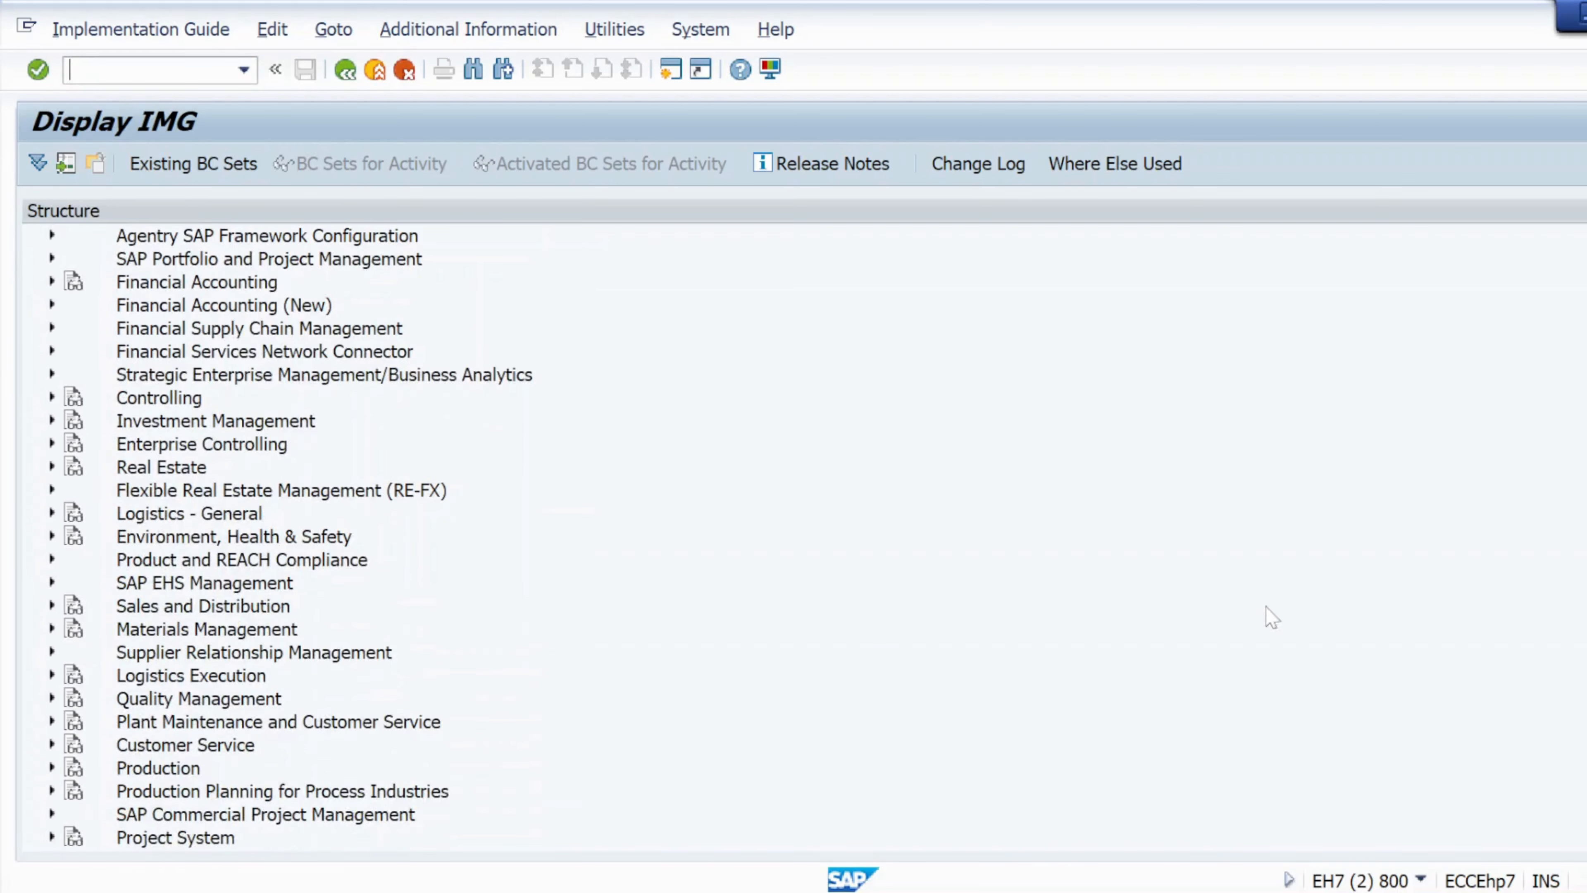
left_click(53, 629)
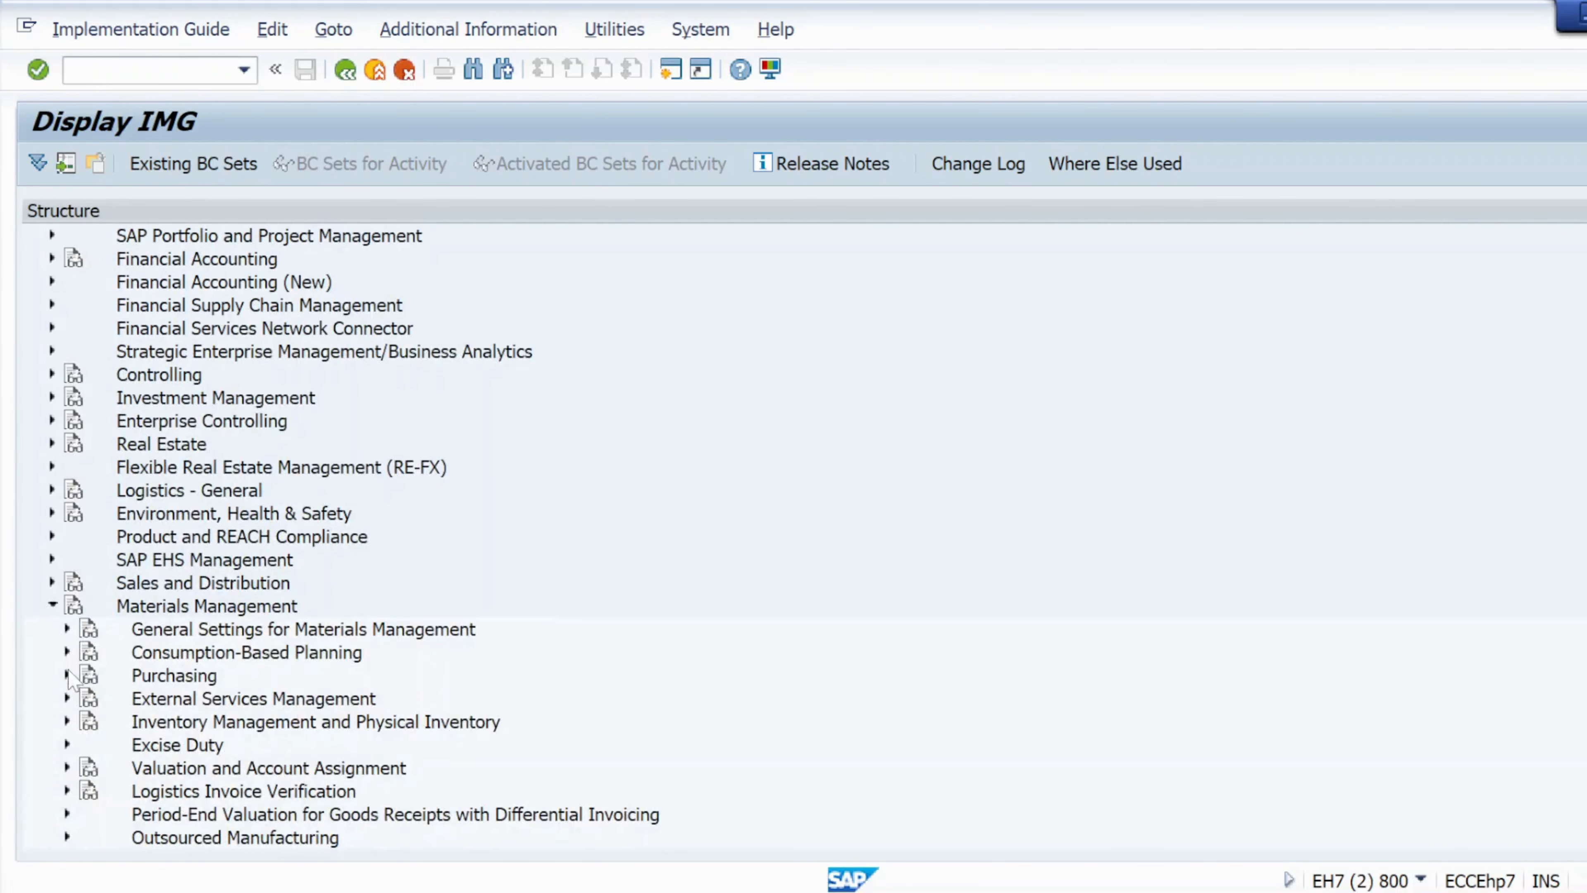
left_click(67, 674)
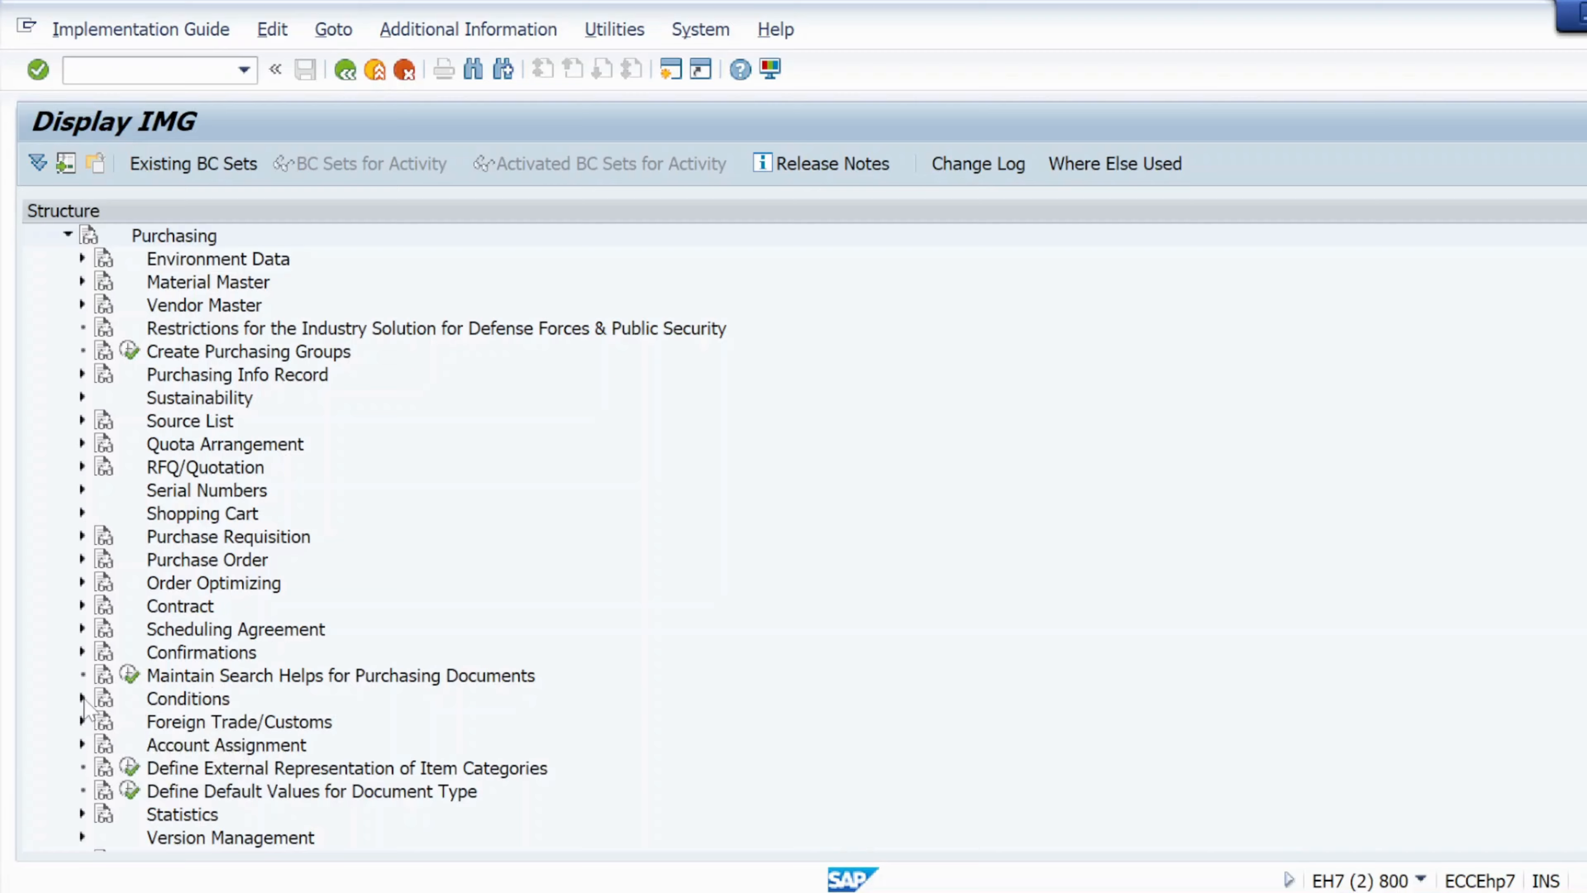
left_click(82, 699)
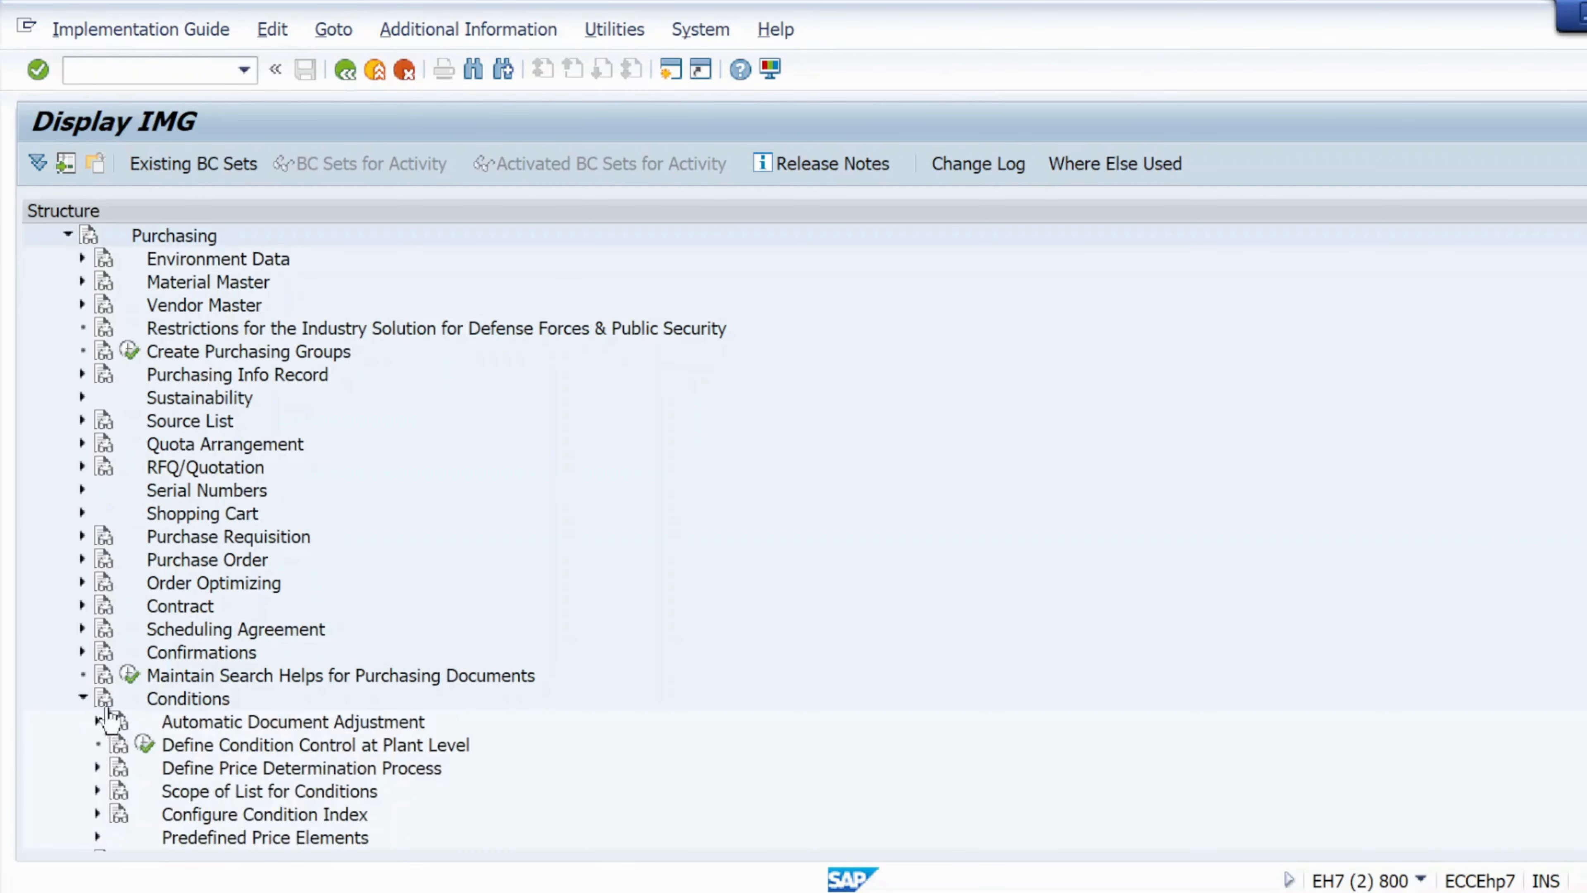
scroll(799, 538, "down", 3)
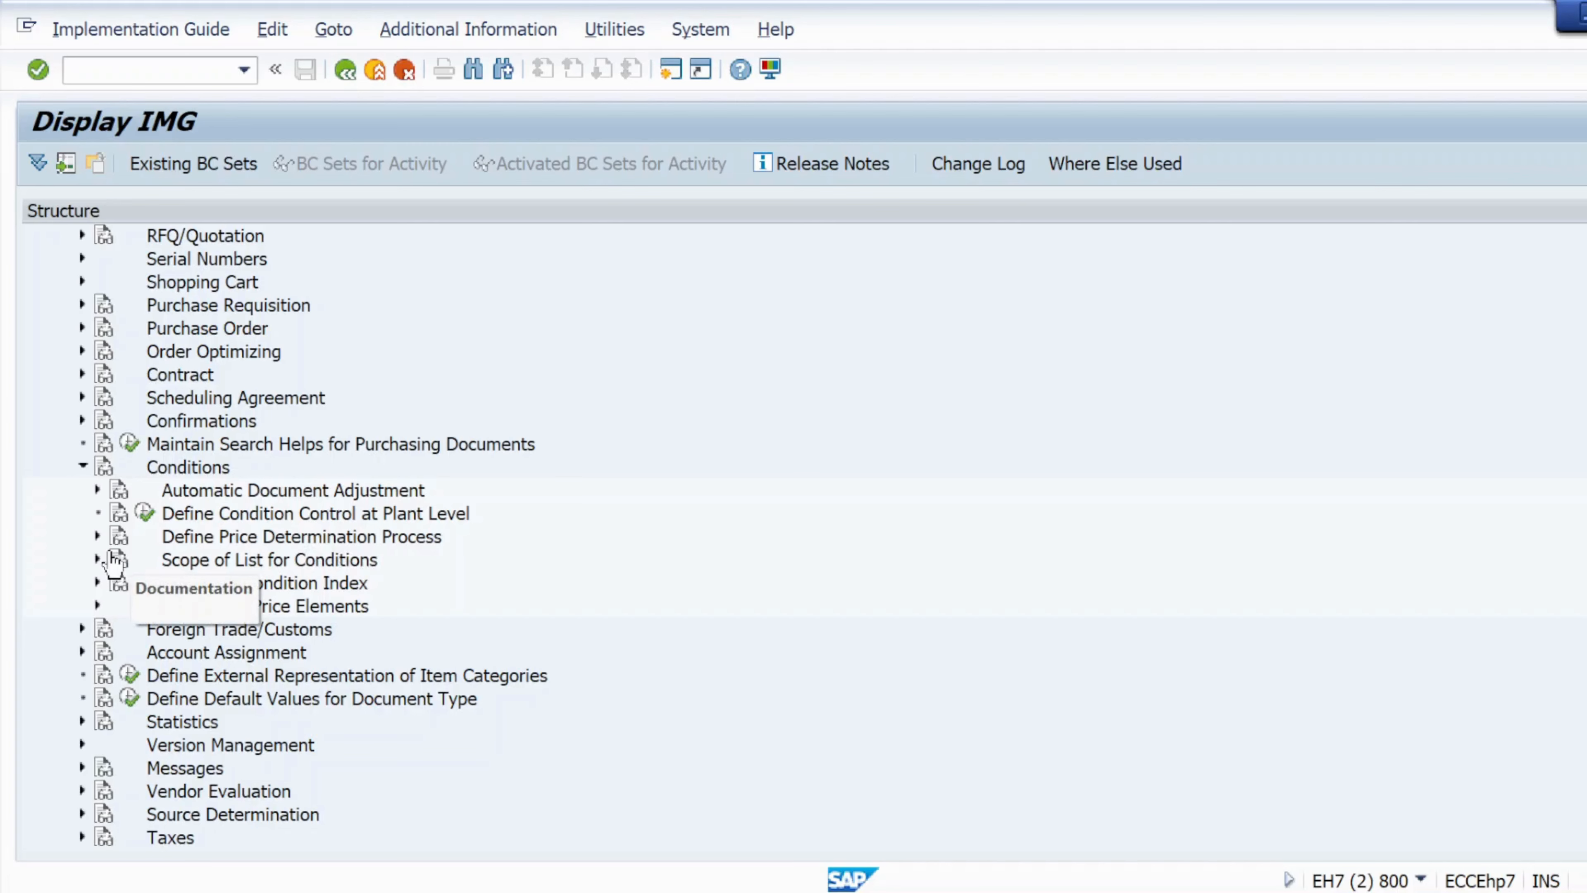
left_click(98, 537)
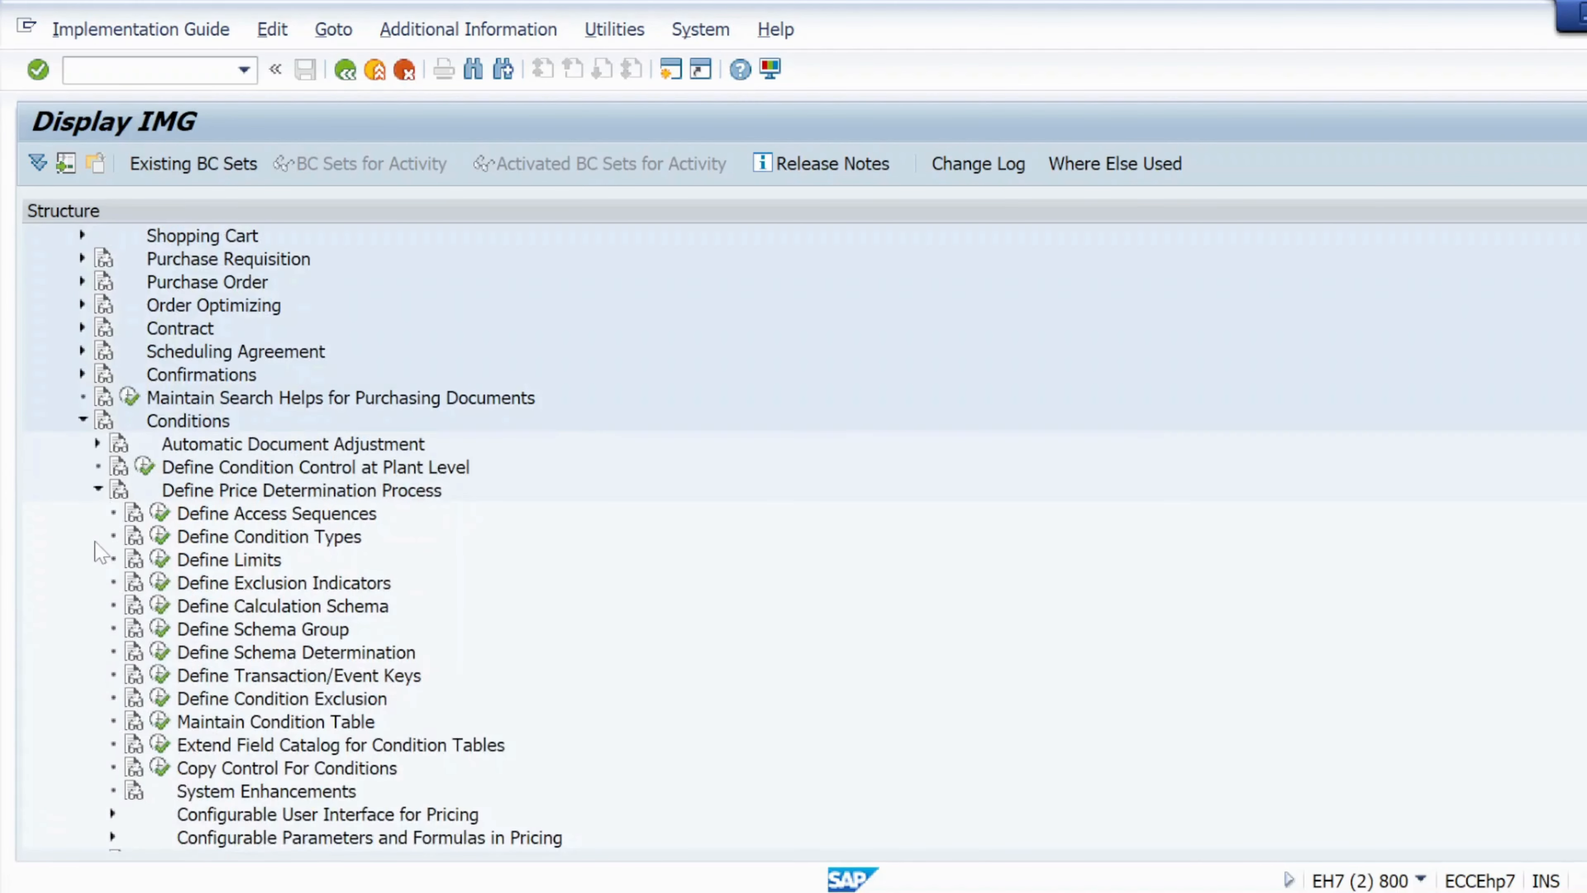
left_click(159, 611)
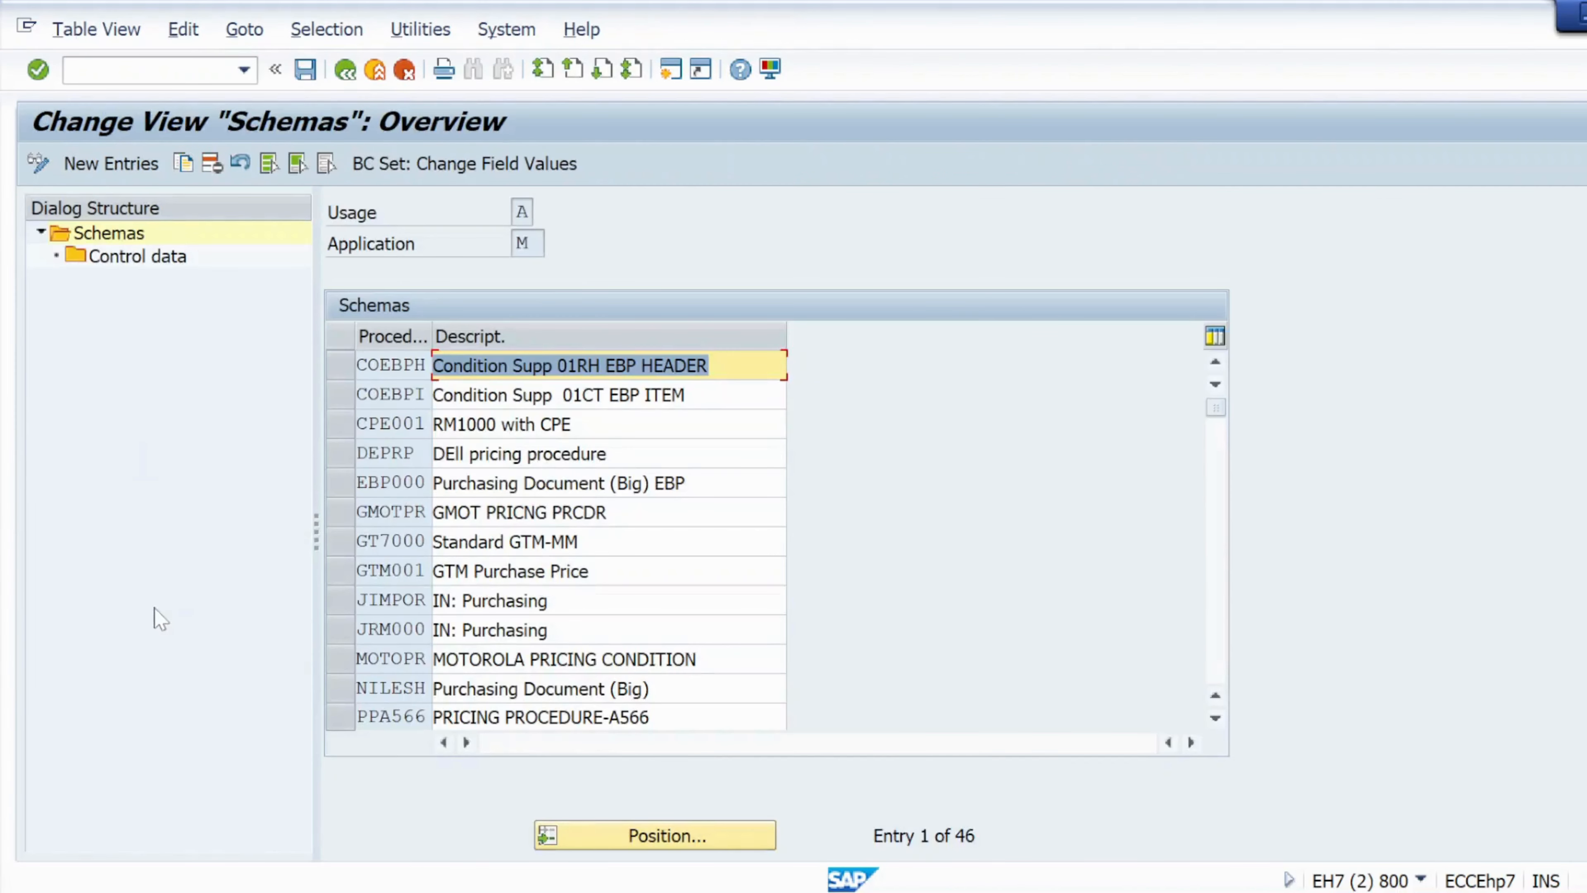
Review the condition type FRA1 and schema TEST named in the error text of the notes document.
key("alt+Tab")
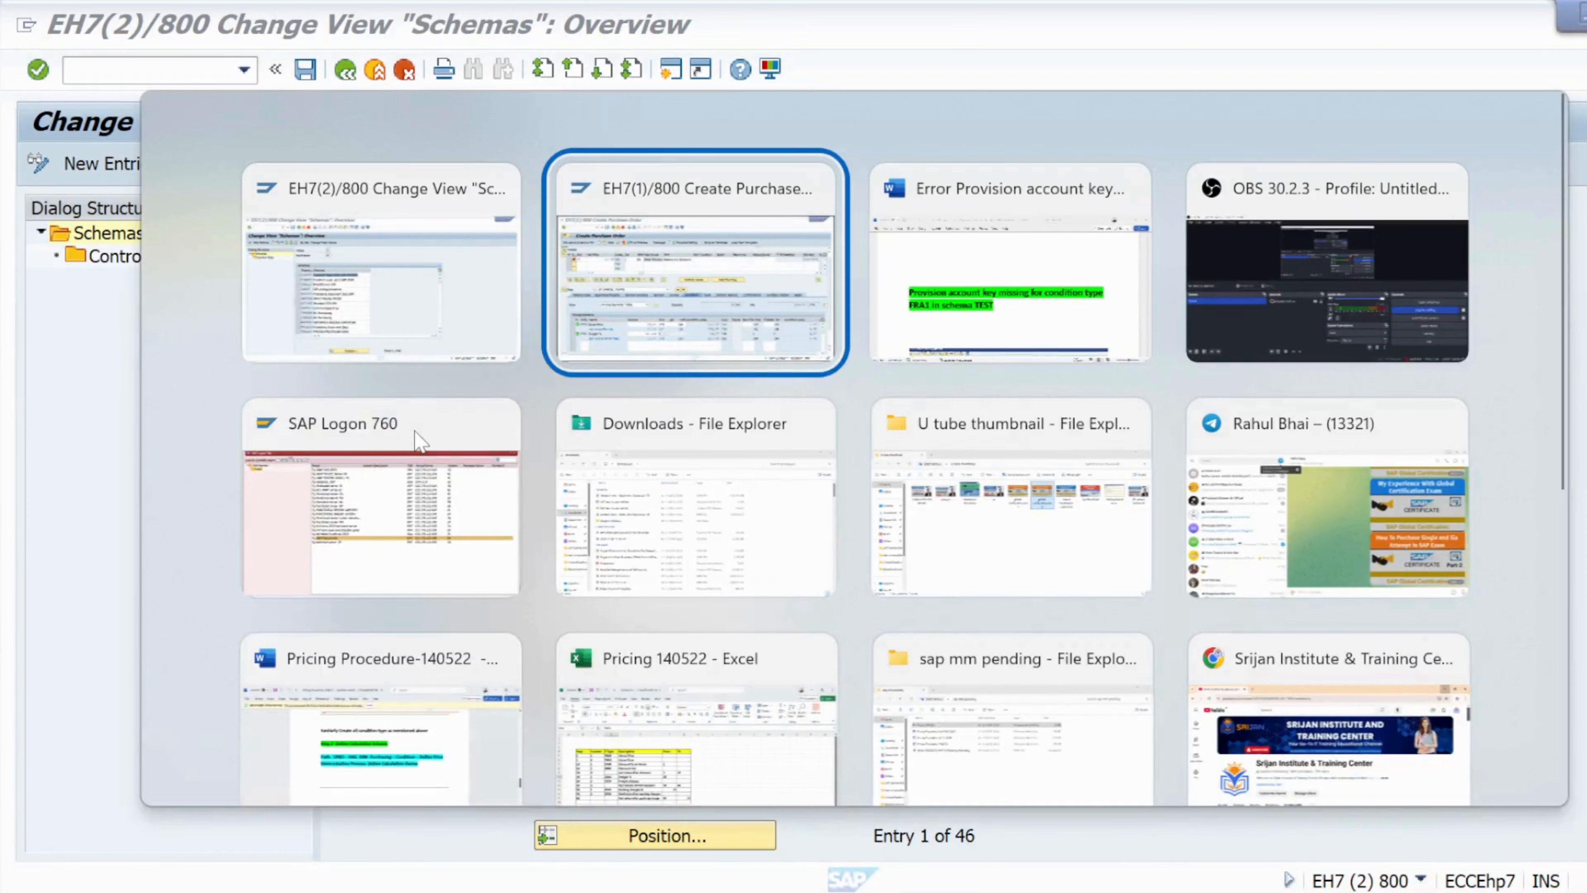
key("alt+Tab")
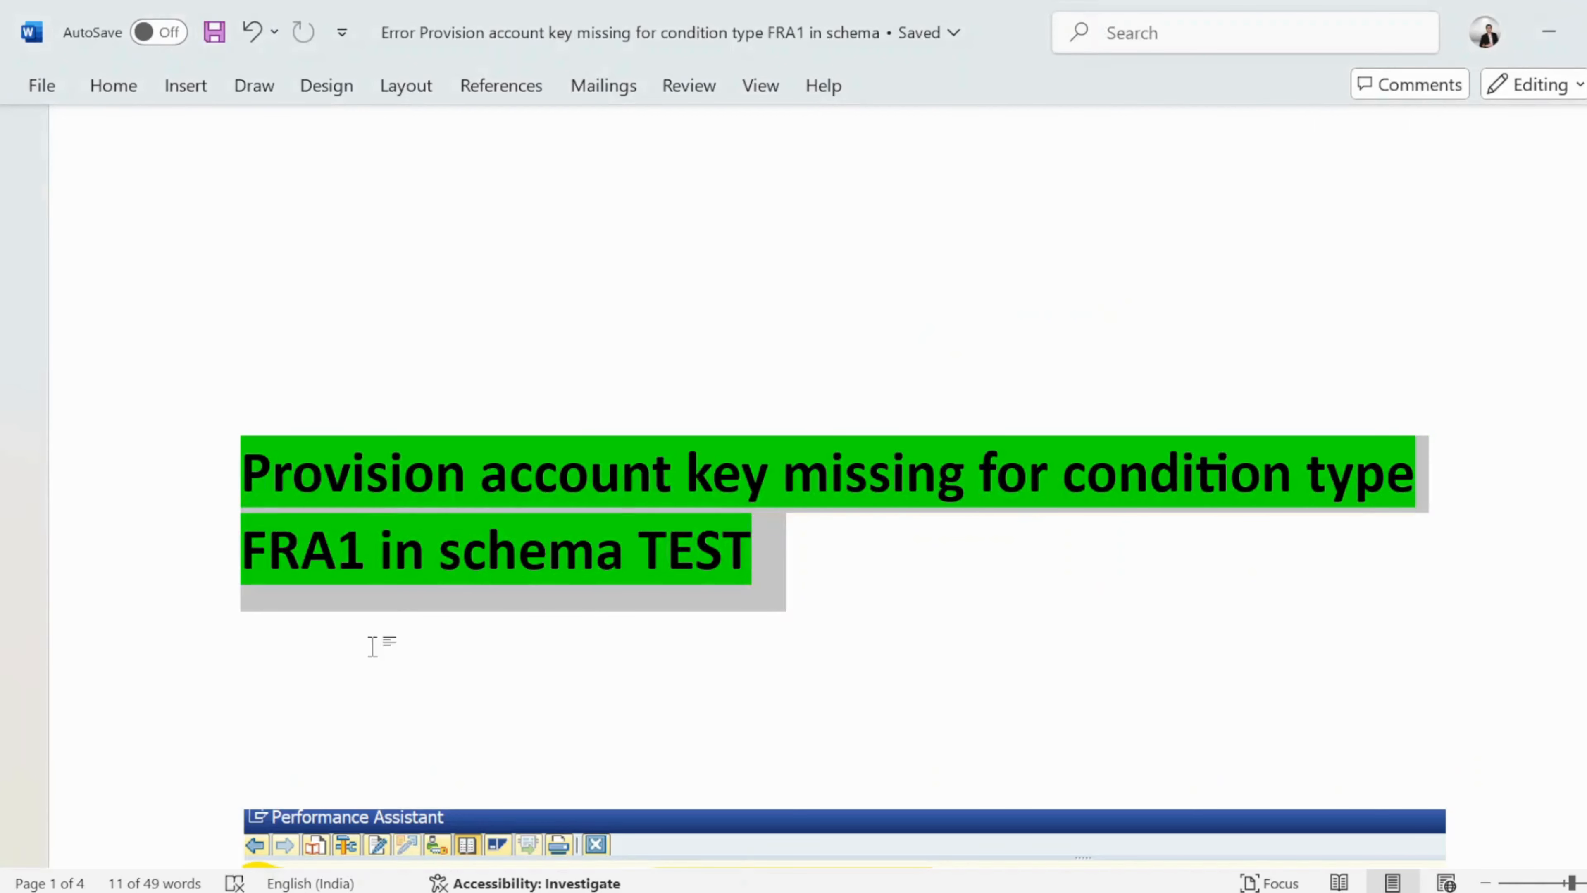
left_click(389, 642)
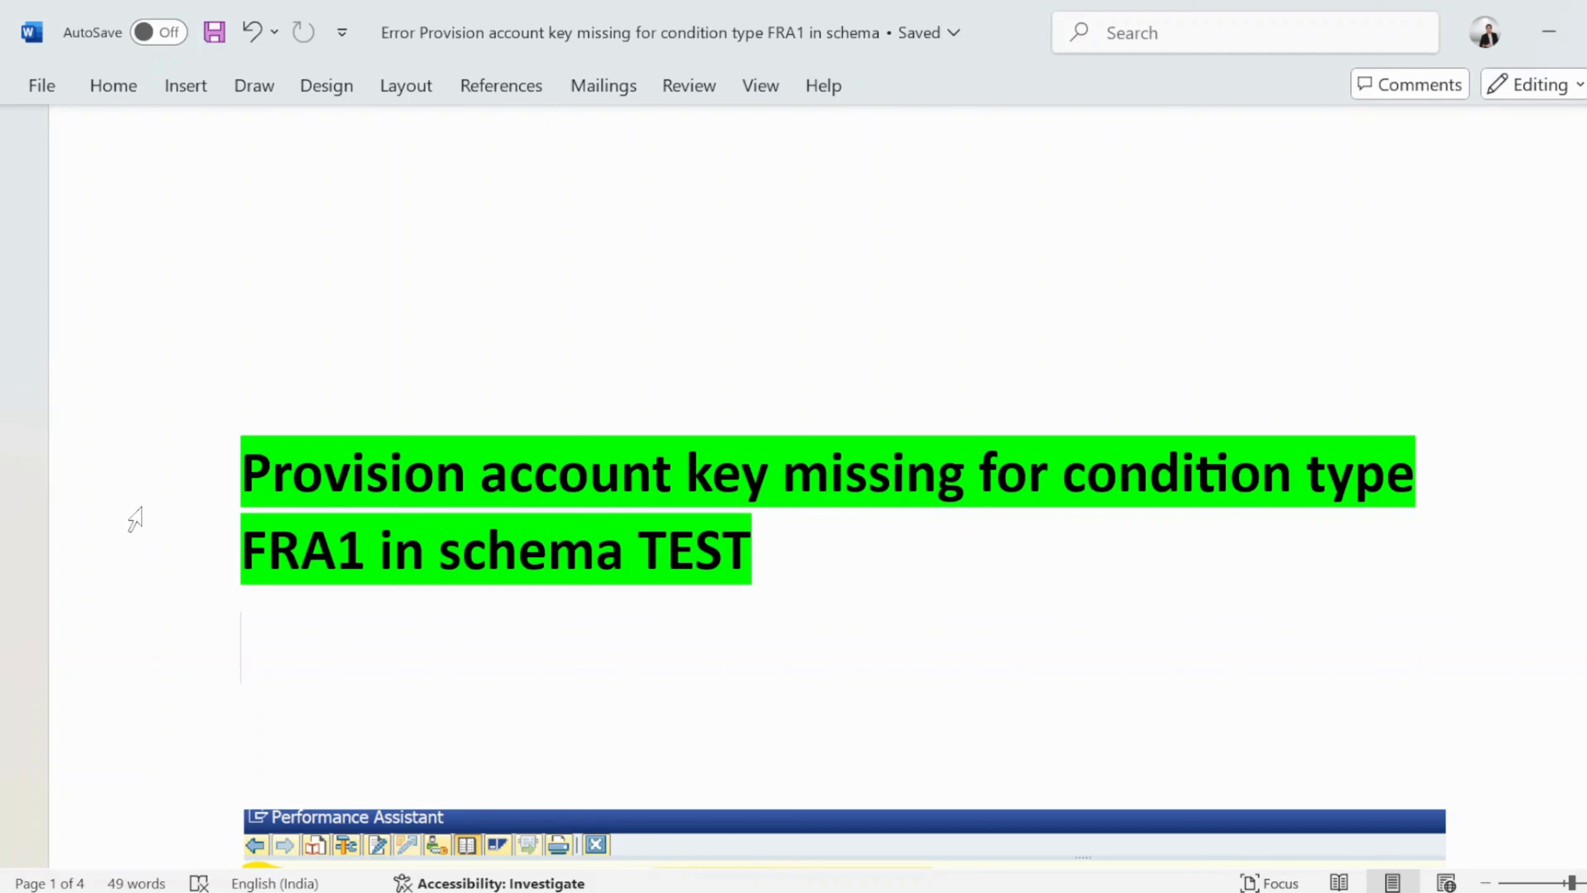
left_click_drag(365, 553, 244, 552)
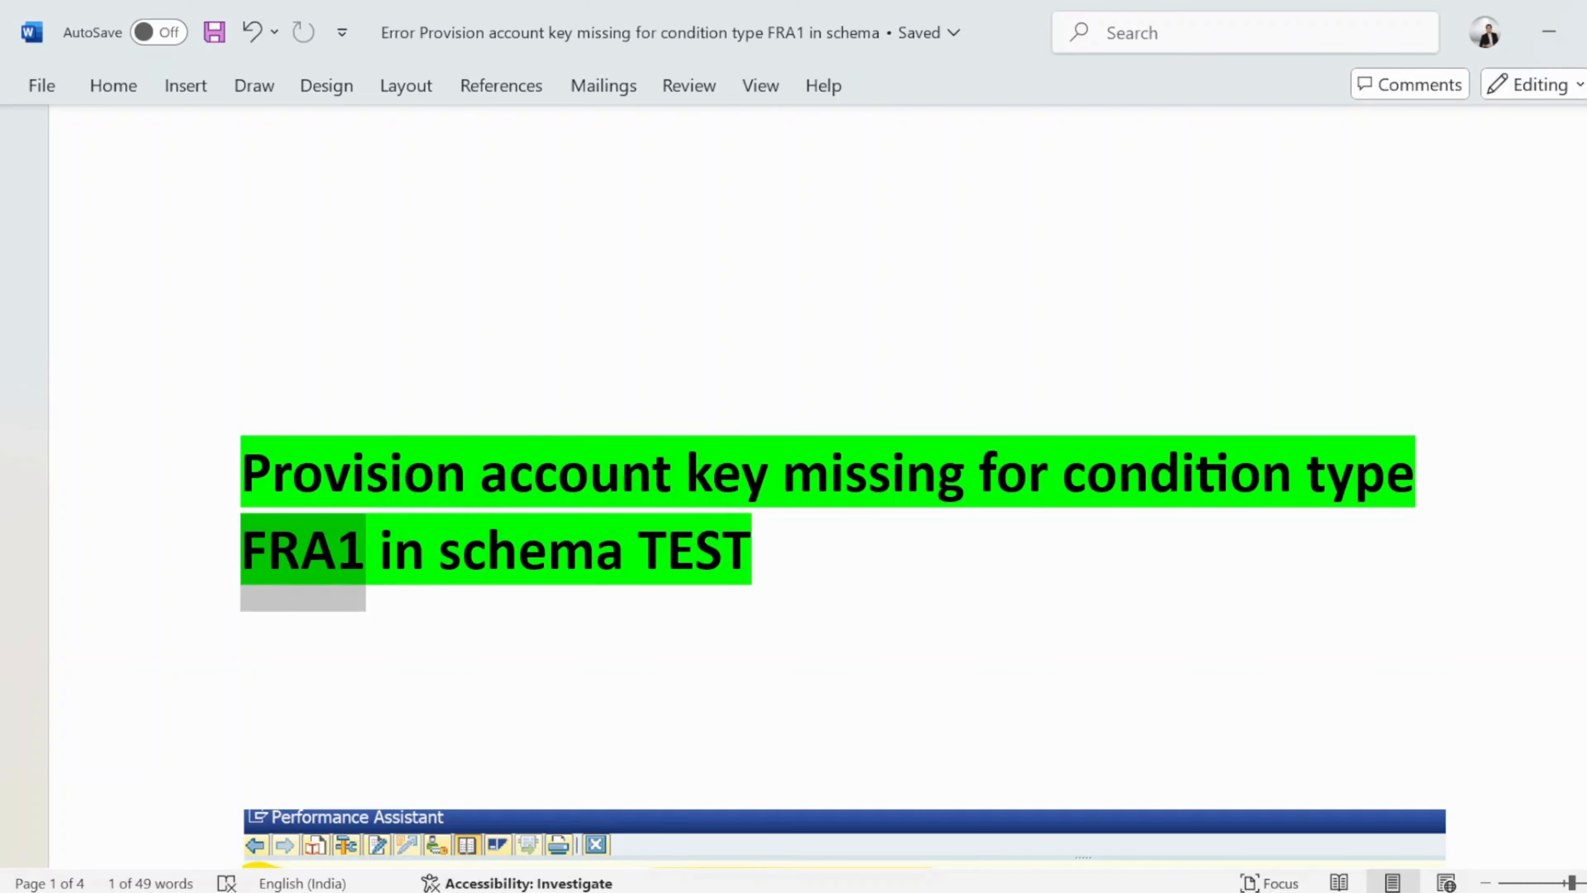
left_click_drag(638, 552, 752, 552)
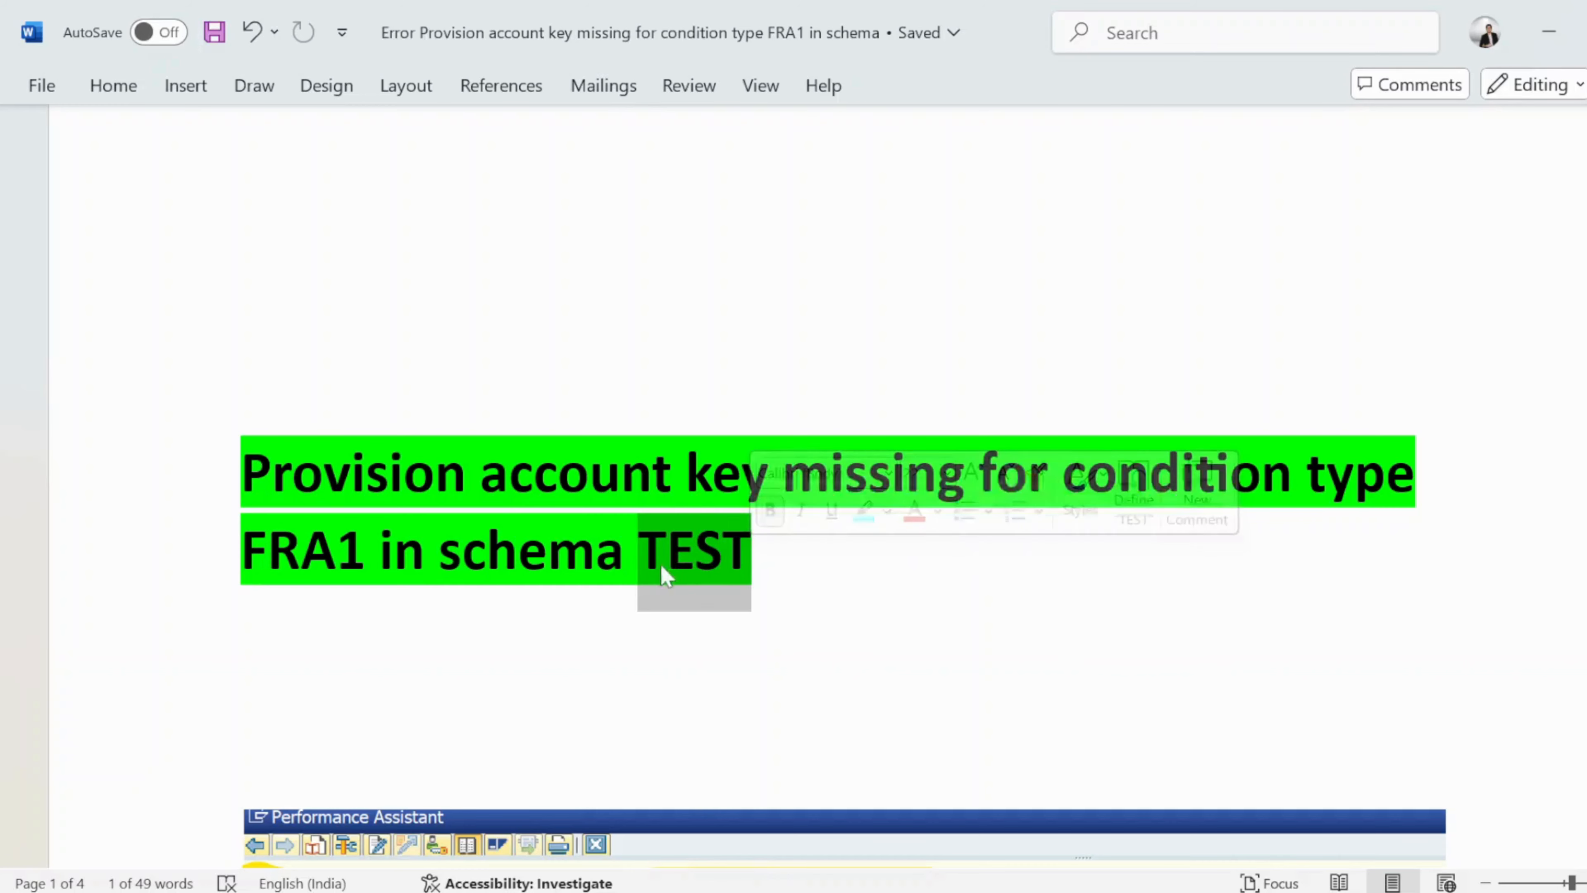
left_click_drag(366, 552, 252, 552)
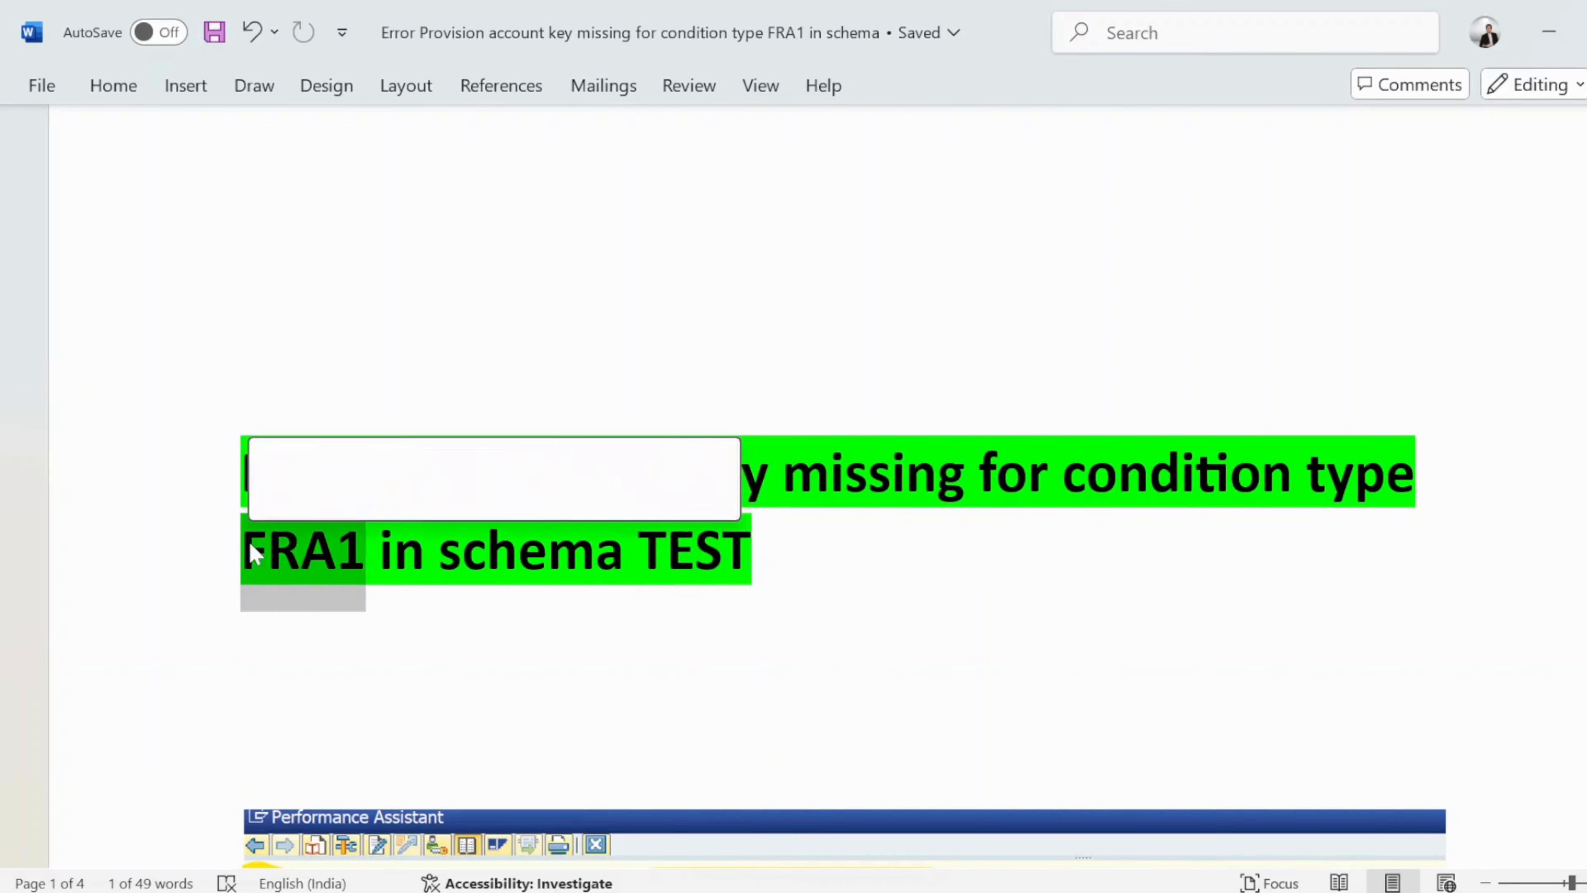
left_click(262, 574)
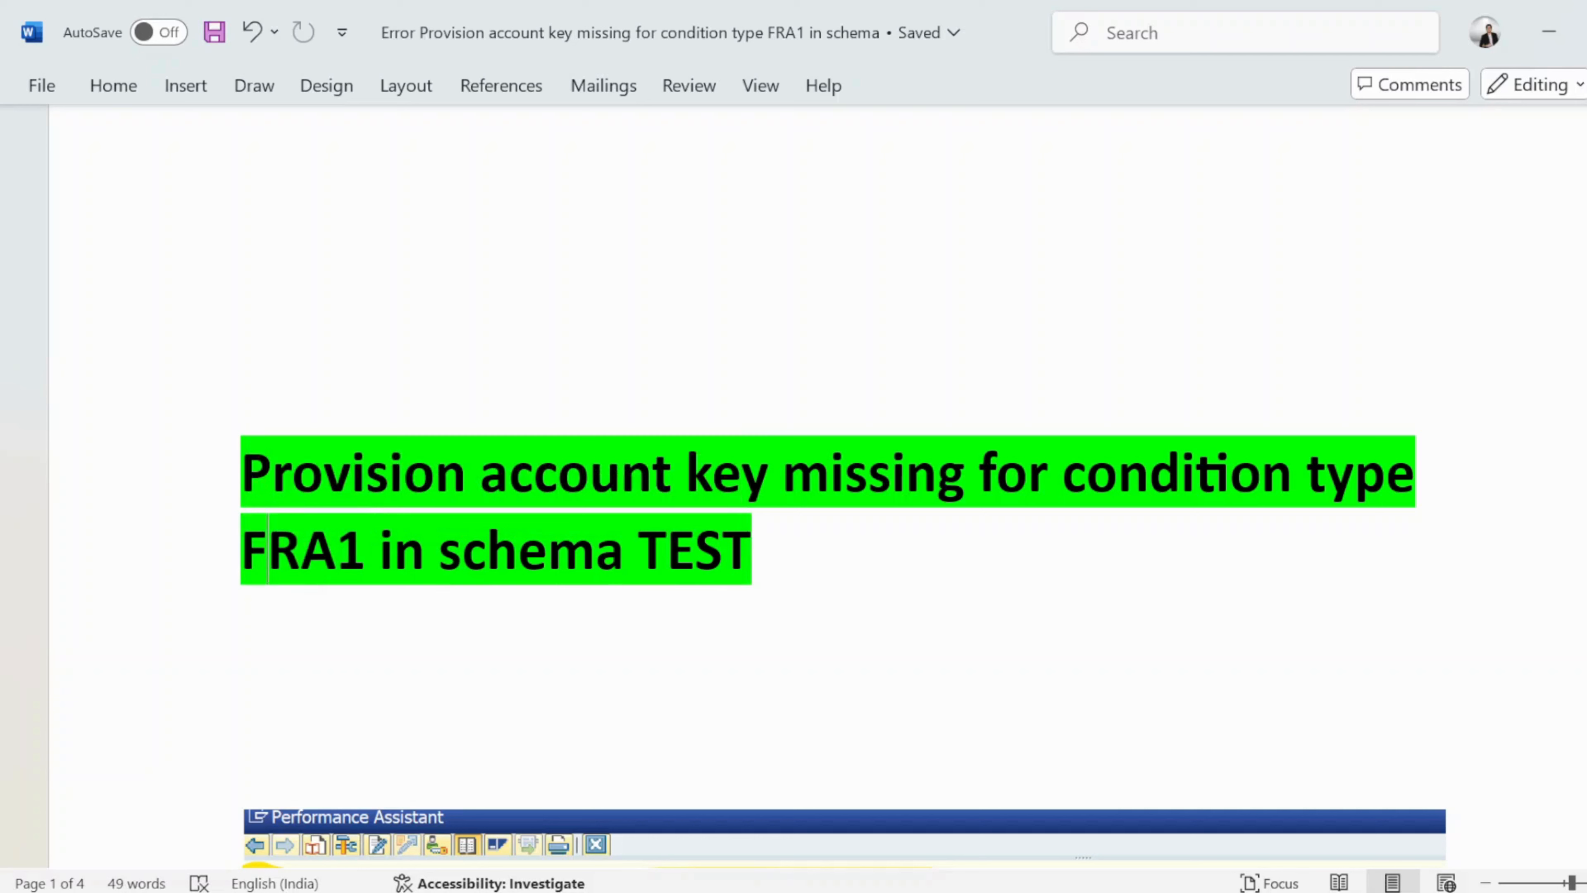
left_click_drag(366, 553, 243, 552)
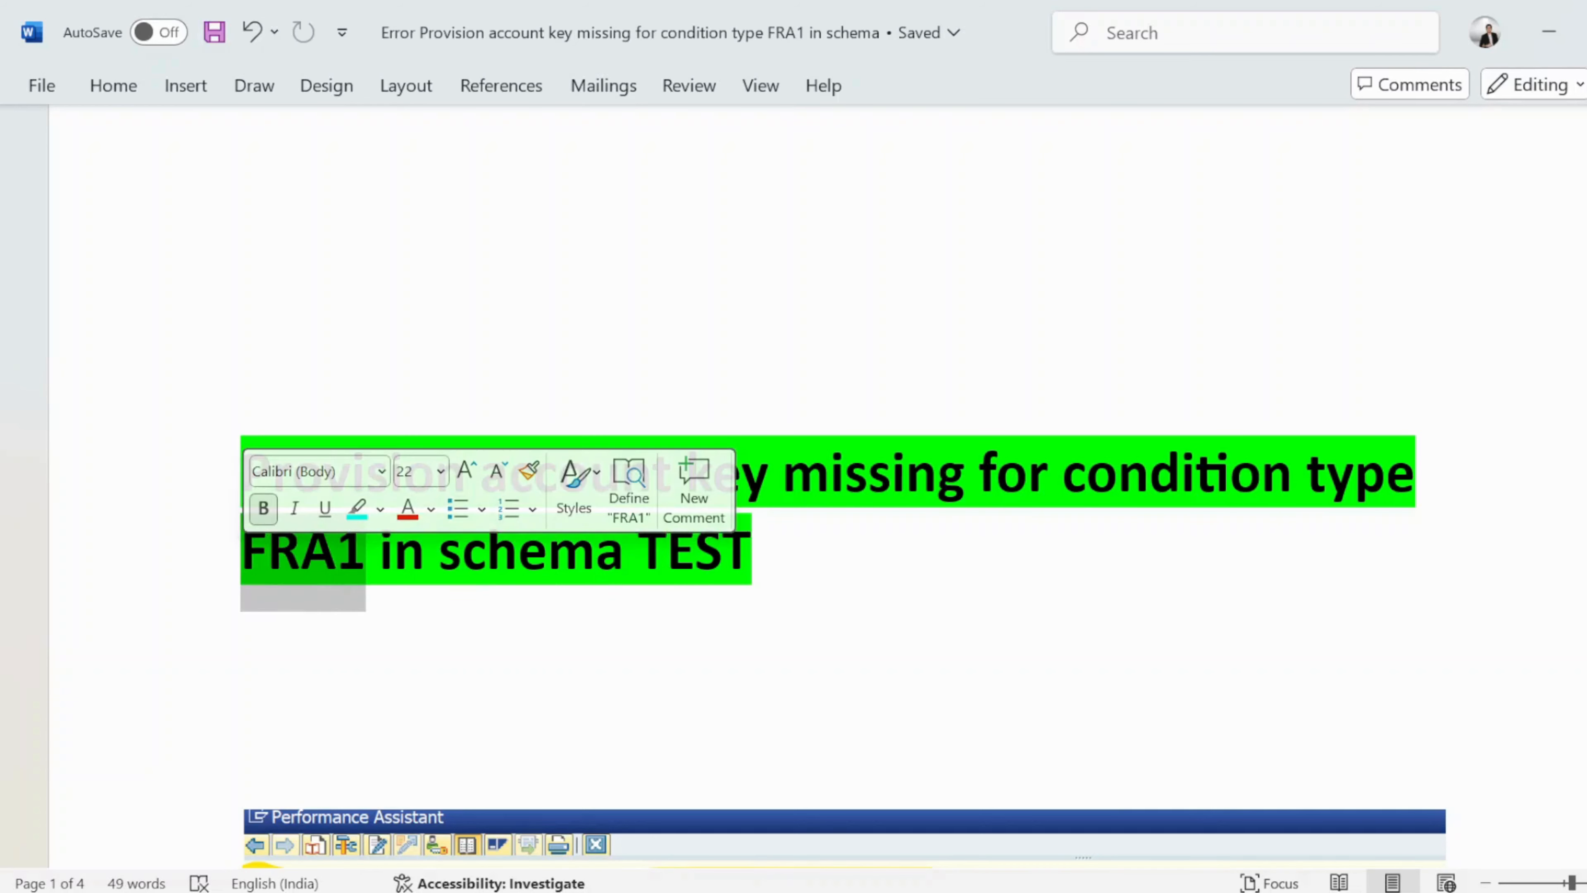
left_click_drag(638, 556, 744, 603)
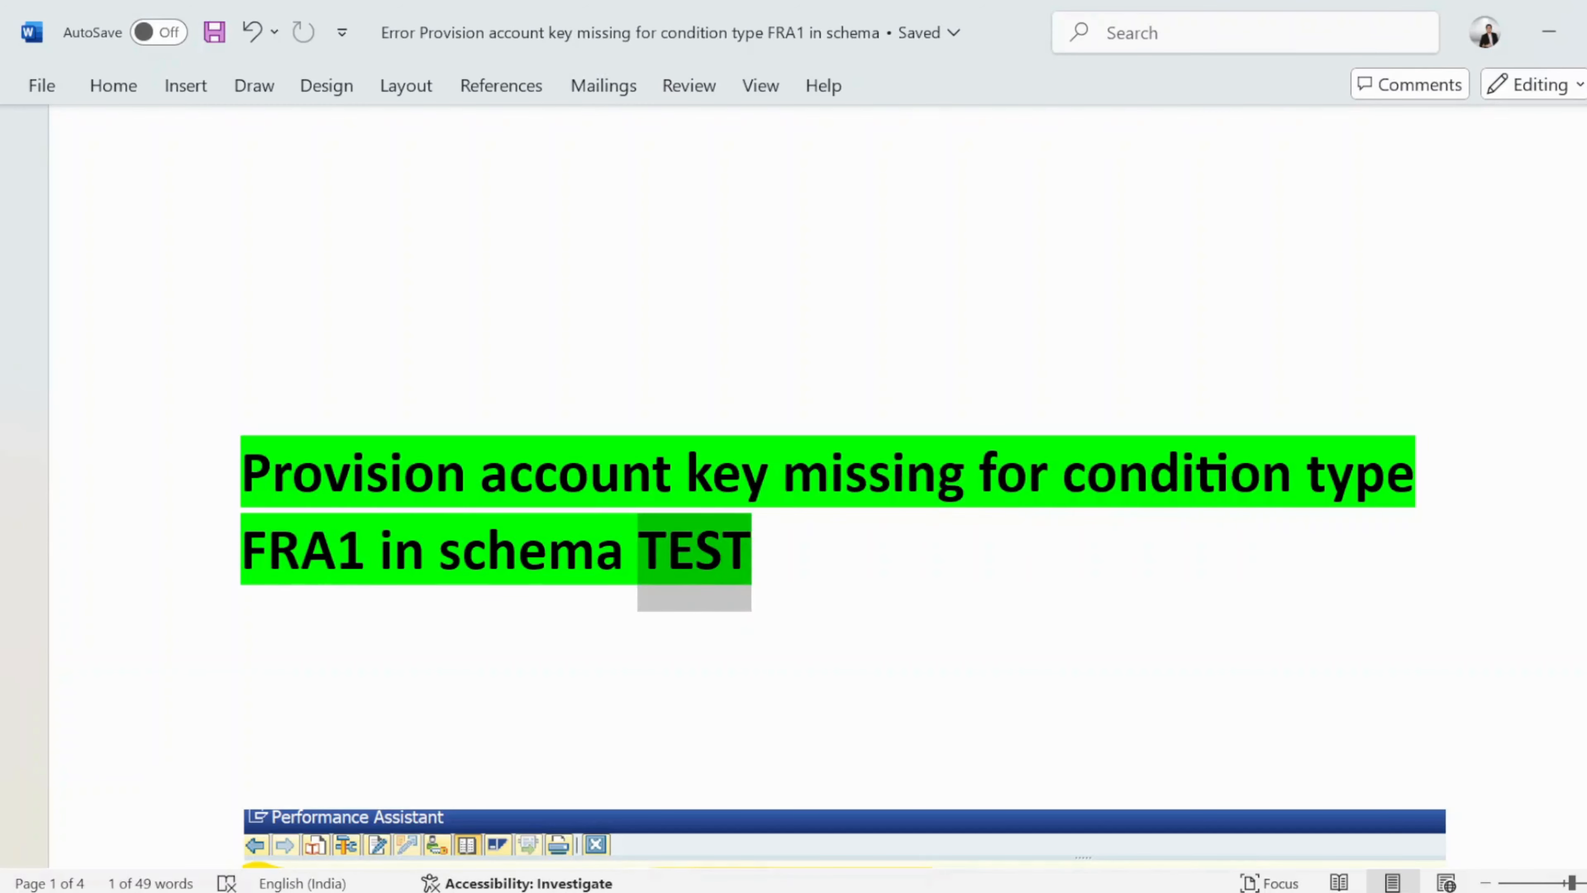
left_click_drag(367, 553, 250, 556)
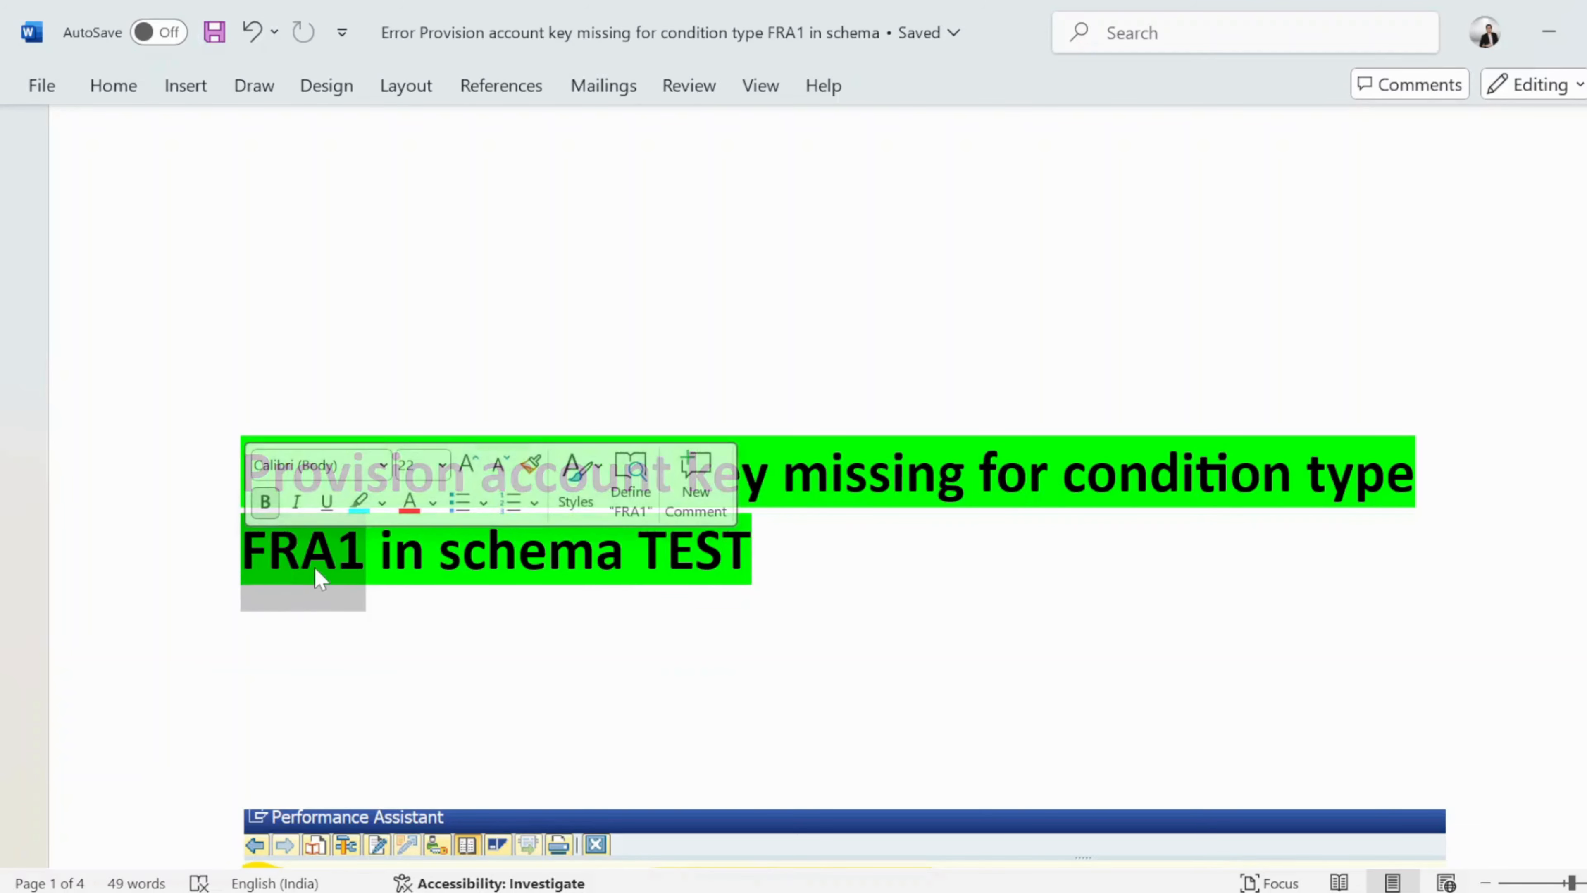
Position the schema list on TEST, select it and open its Control data.
key("alt+Tab")
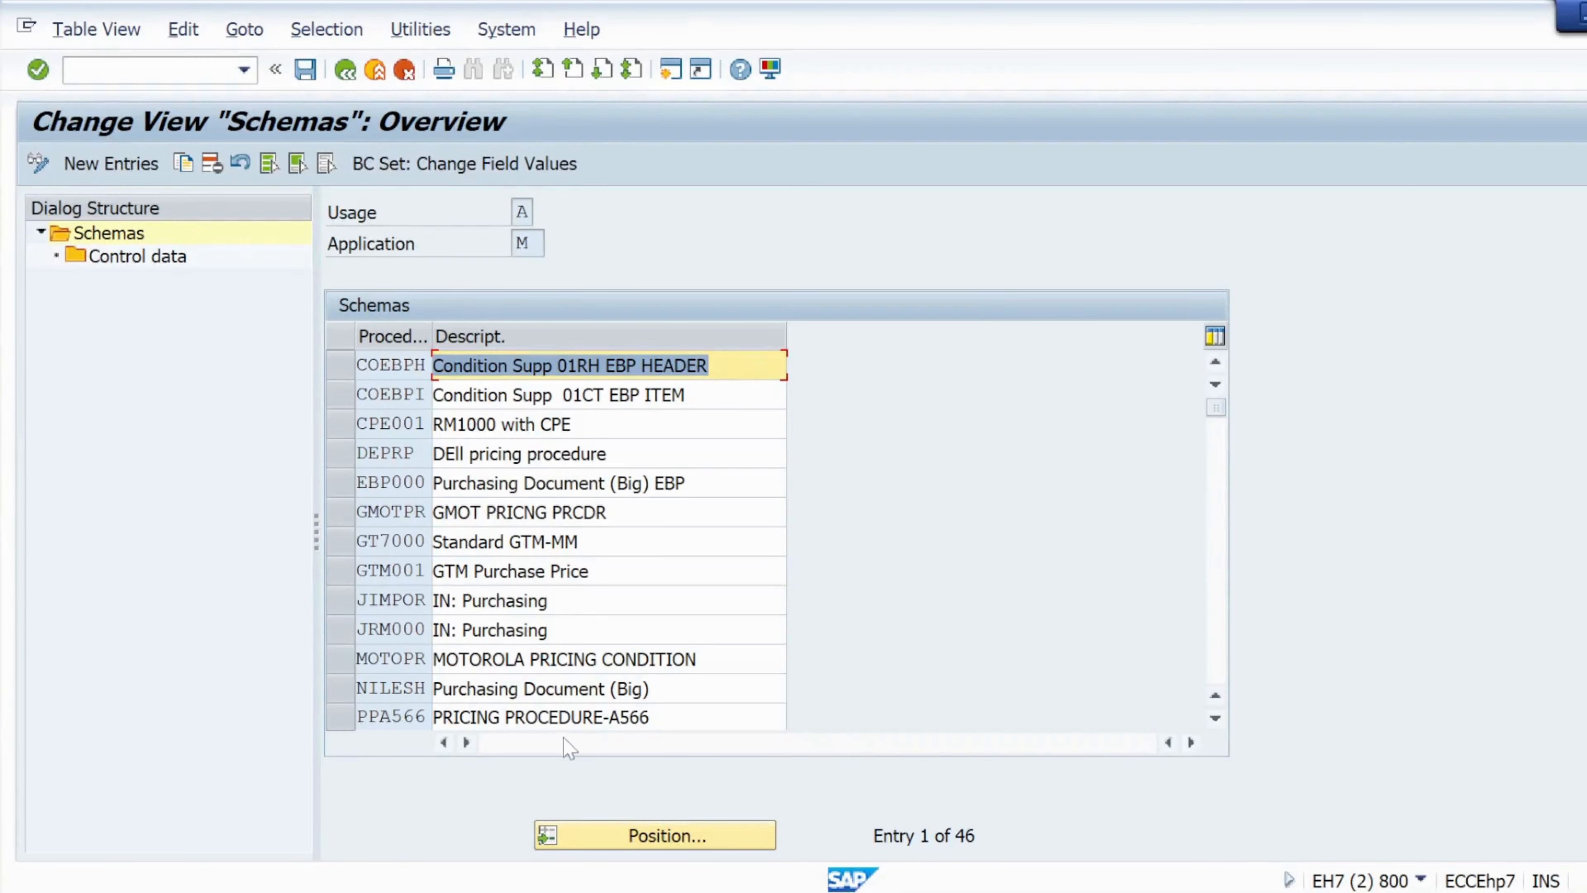
left_click(599, 838)
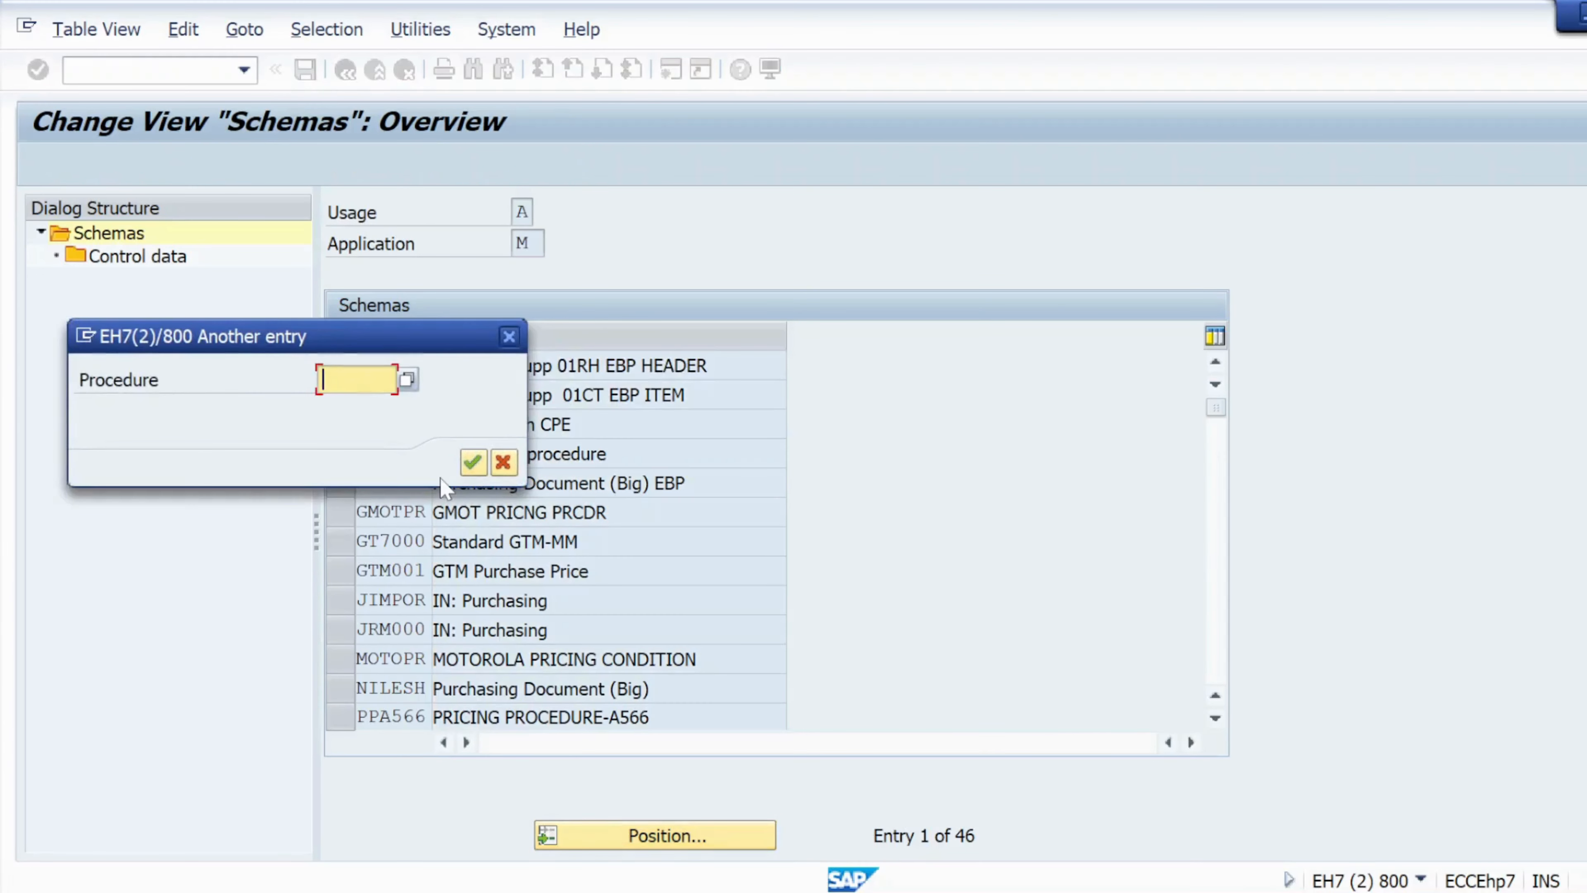
type("test")
key("Return")
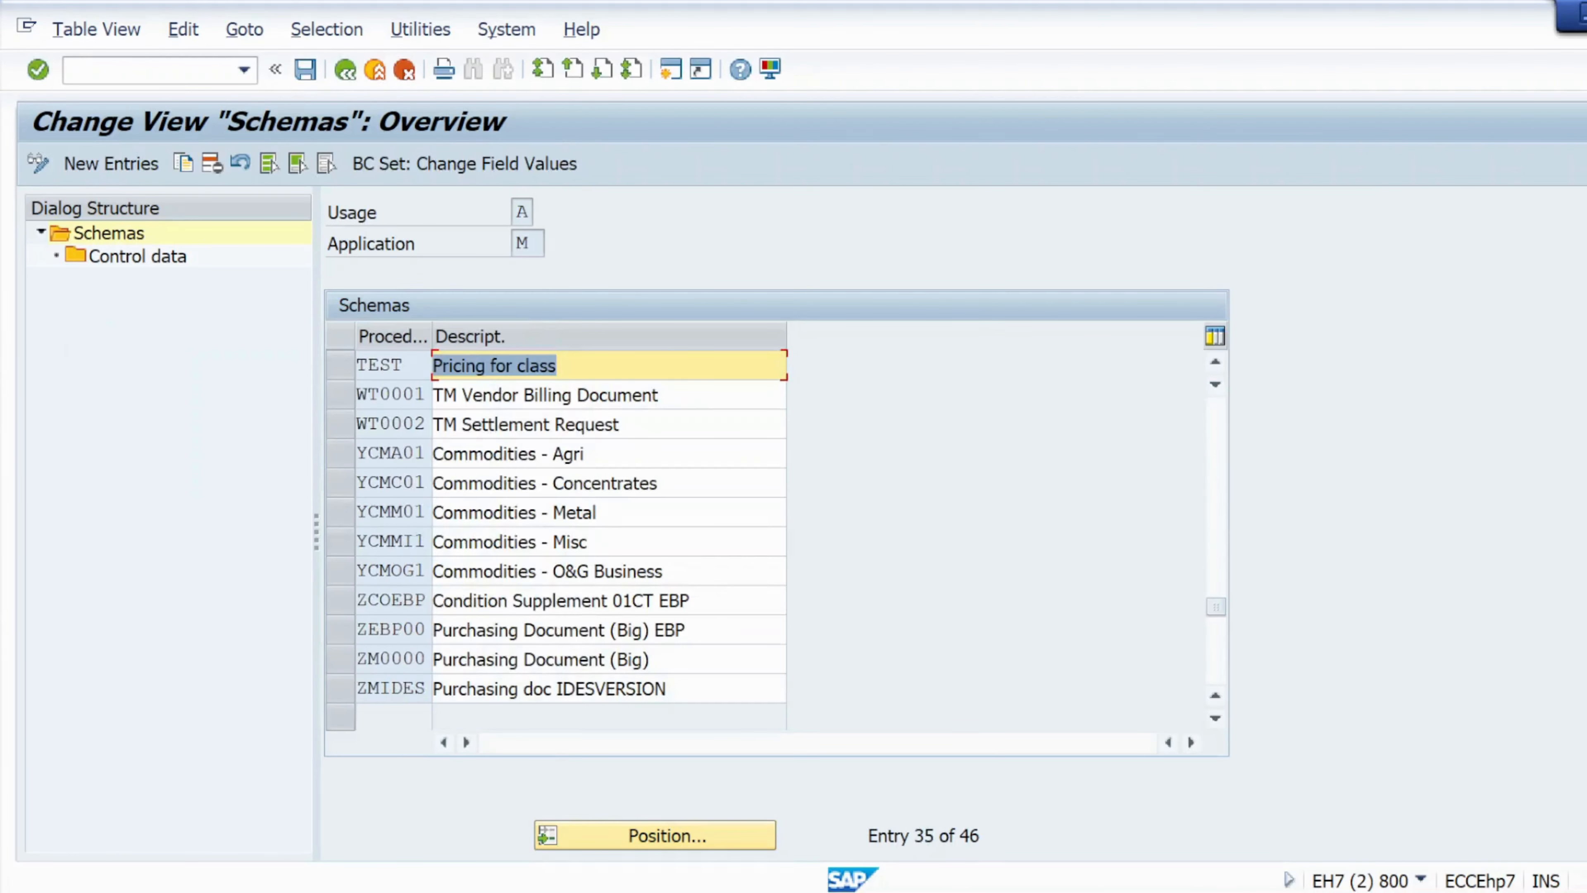
left_click(340, 365)
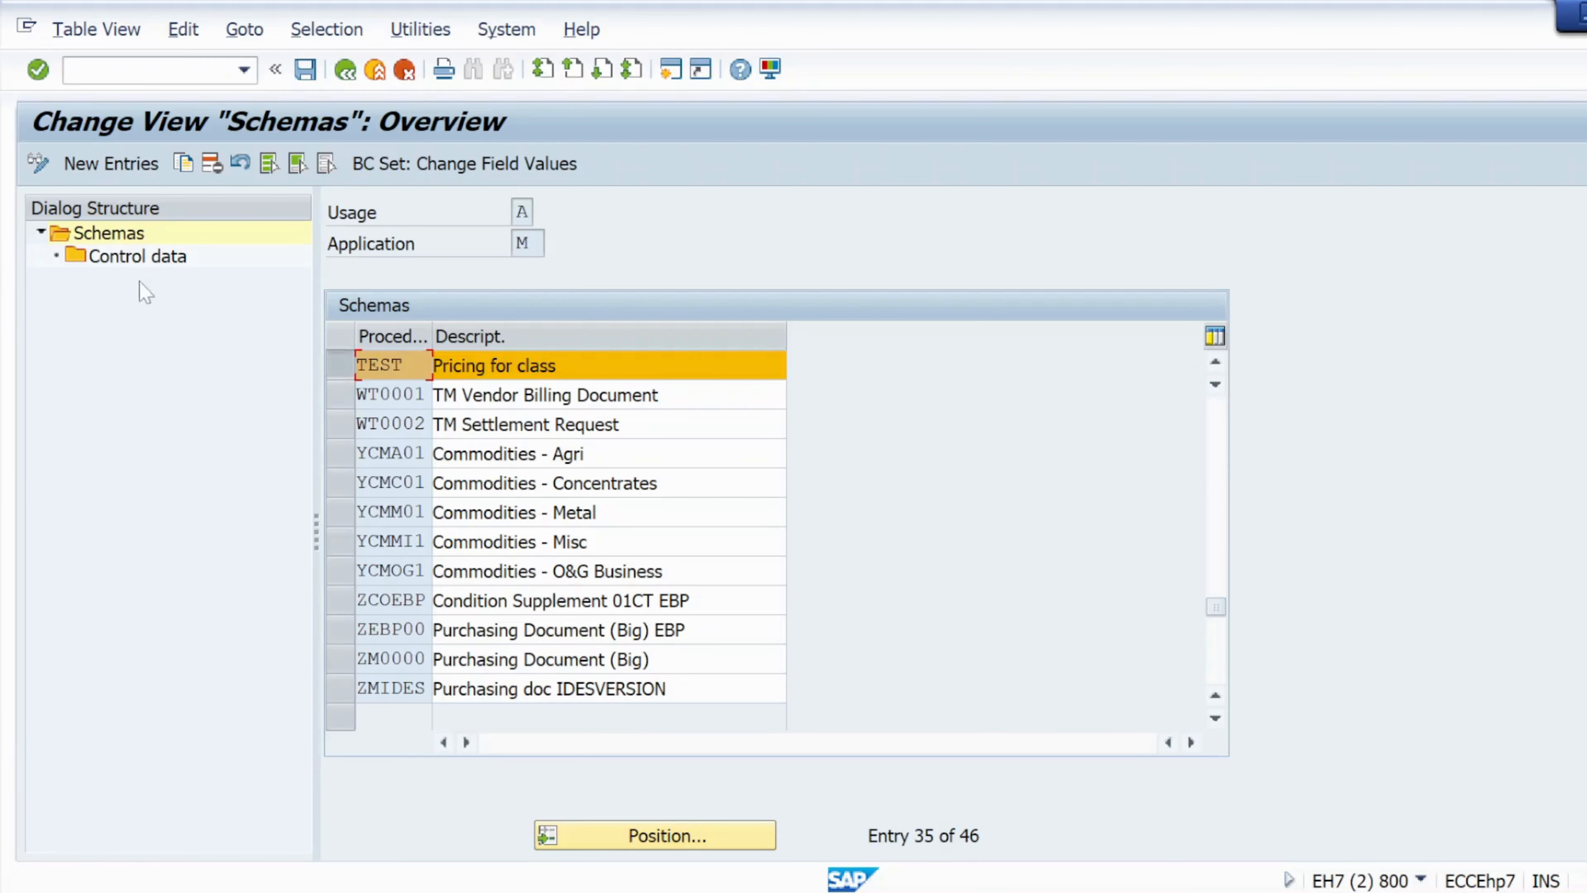
double_click(119, 257)
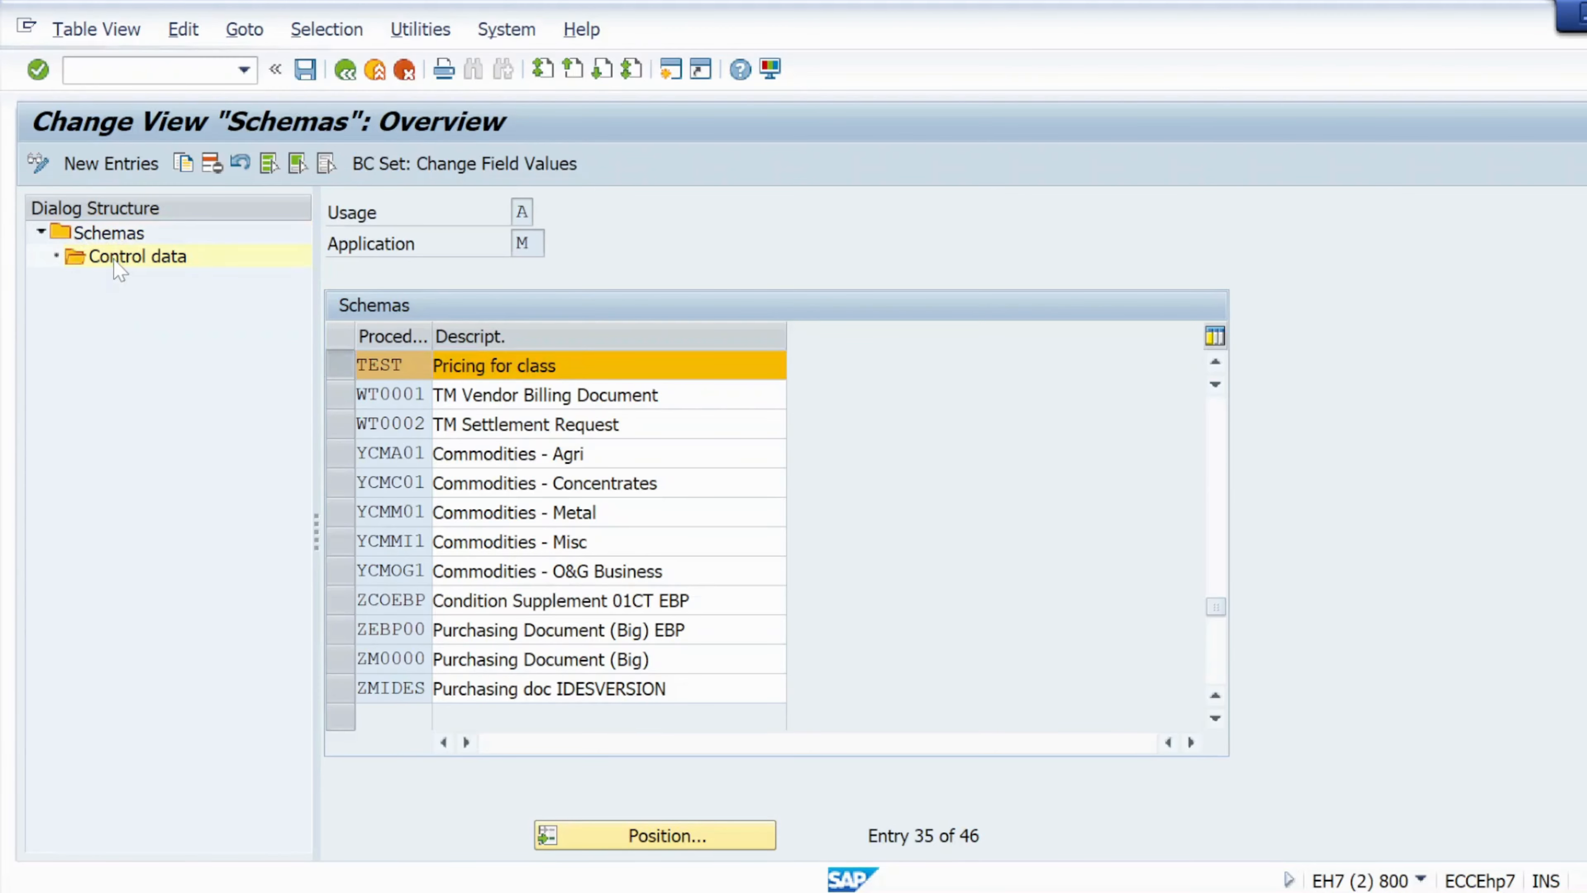
Check the condition type FRA1 in the error note and return to the schema's control data.
key("alt+Tab")
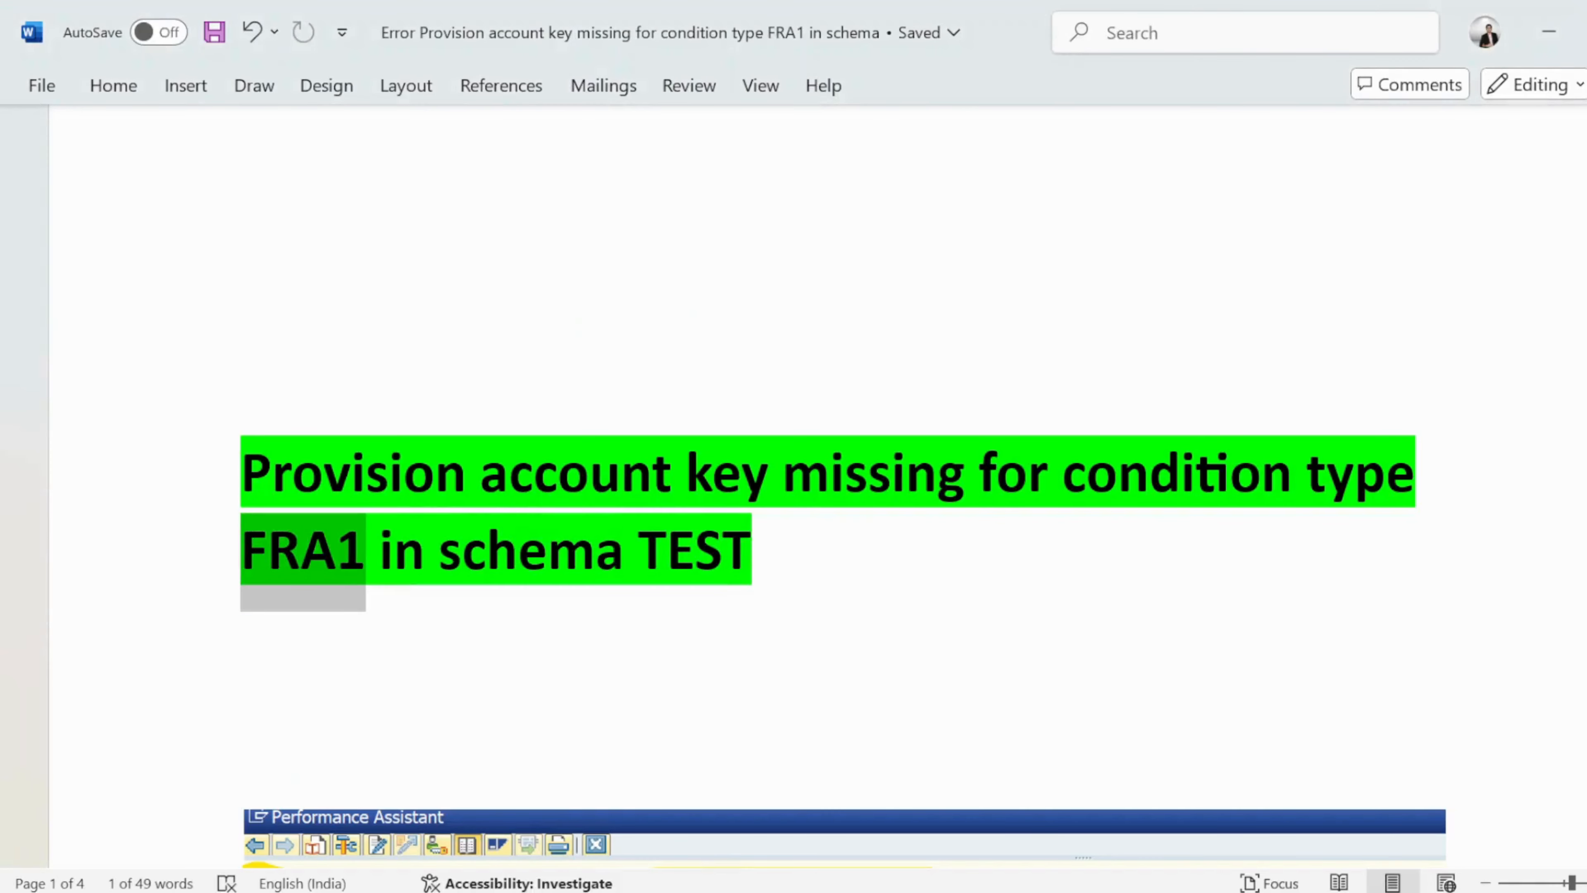
left_click(243, 647)
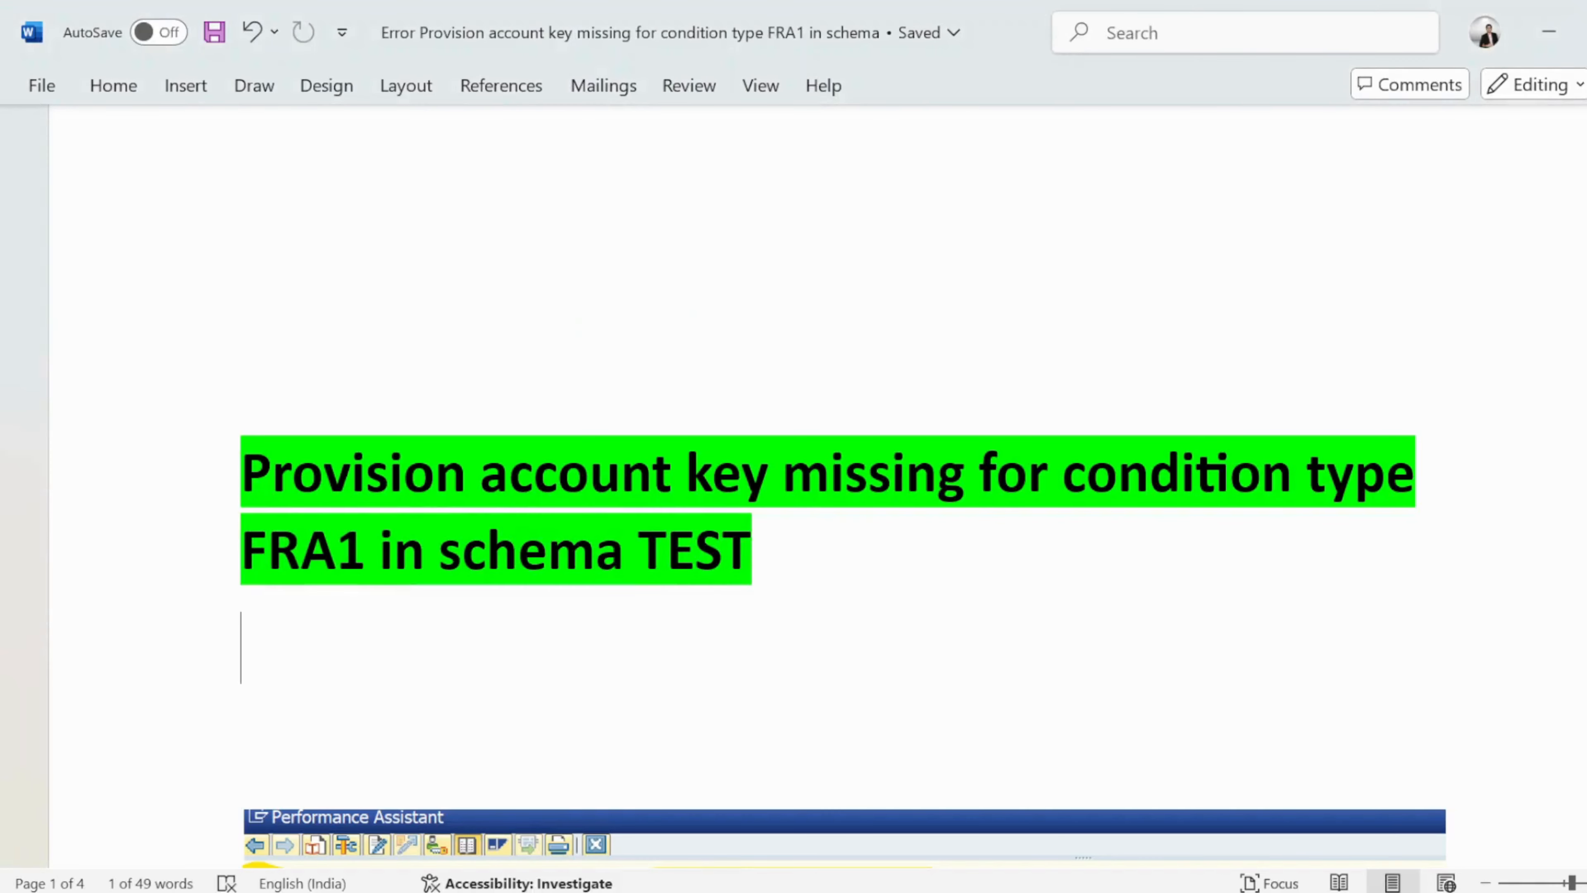
double_click(302, 550)
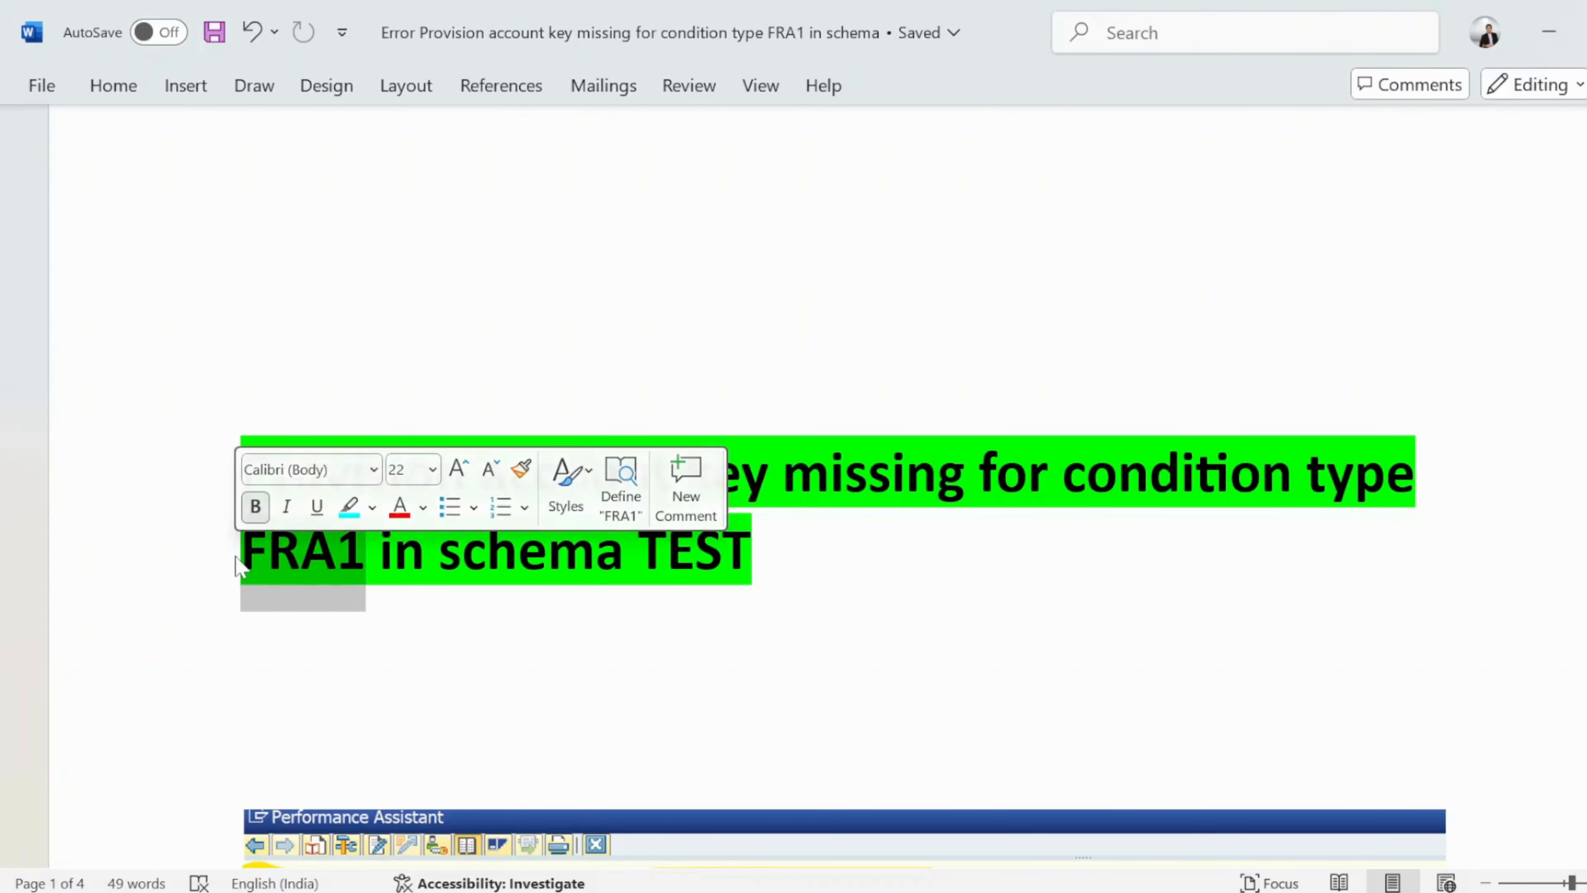
key("alt+Tab")
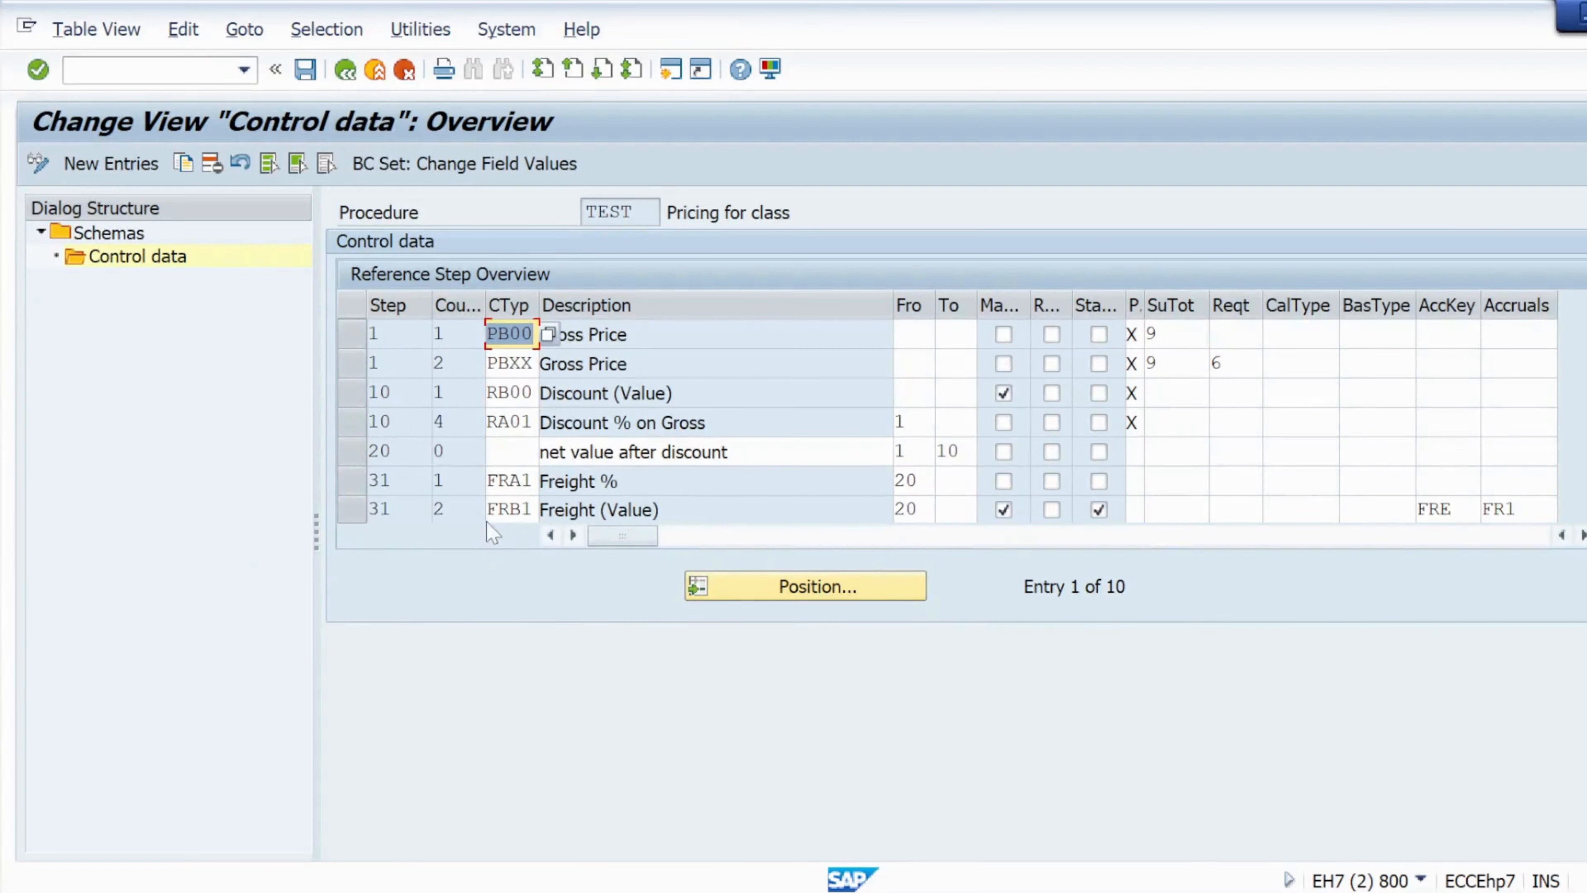
Assign account key FRE and accrual key FR1 to condition type FRA1 in step 31 of schema TEST.
left_click(342, 489)
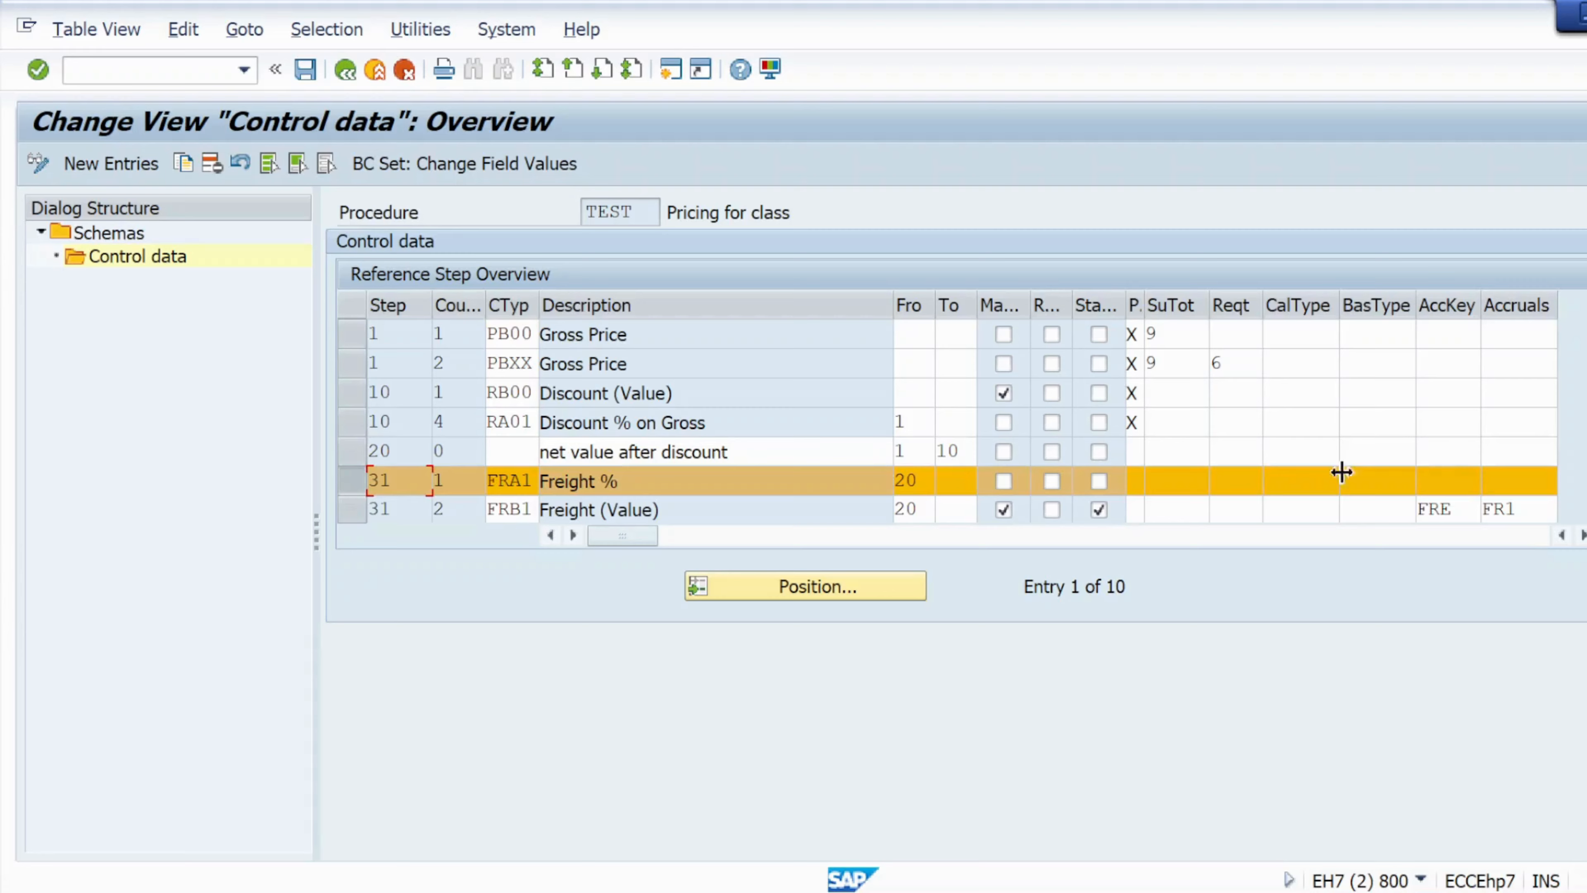
left_click(1581, 536)
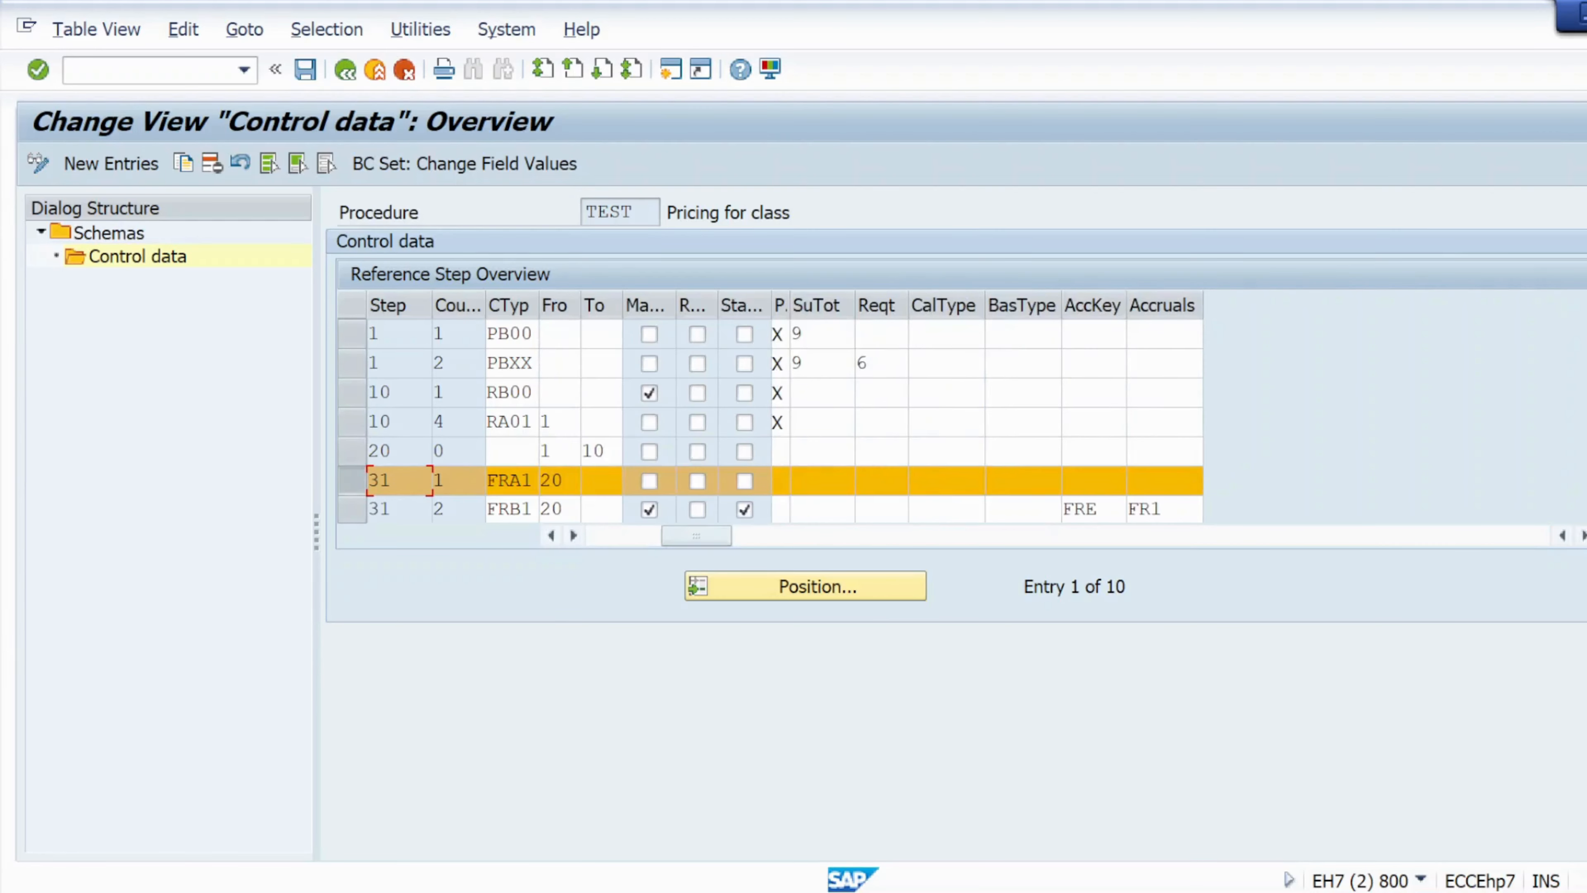
left_click(1093, 480)
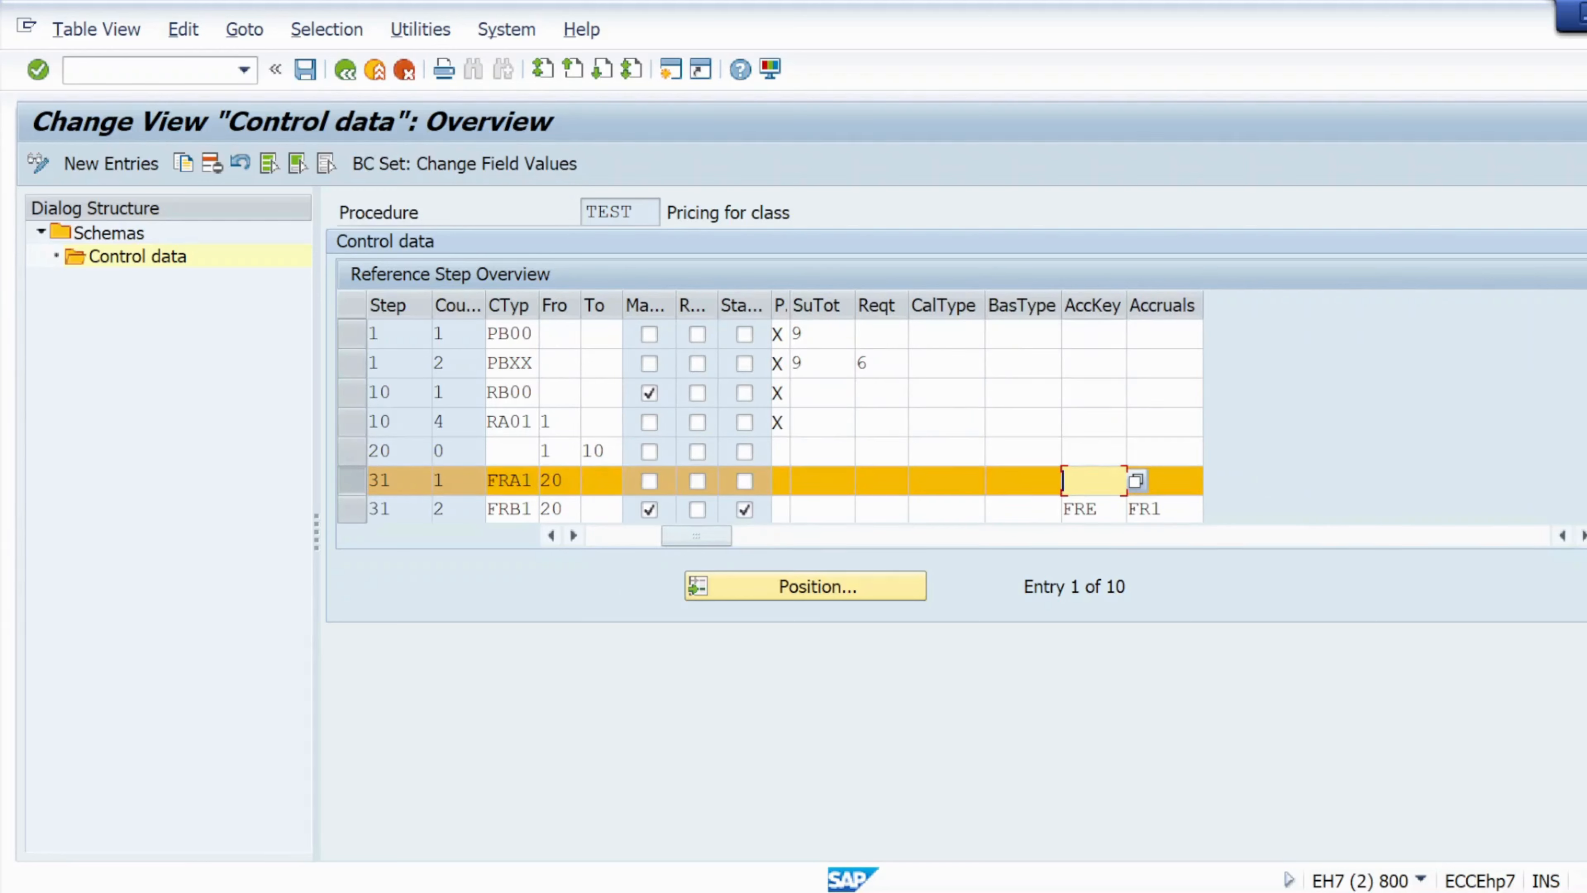
left_click(1136, 480)
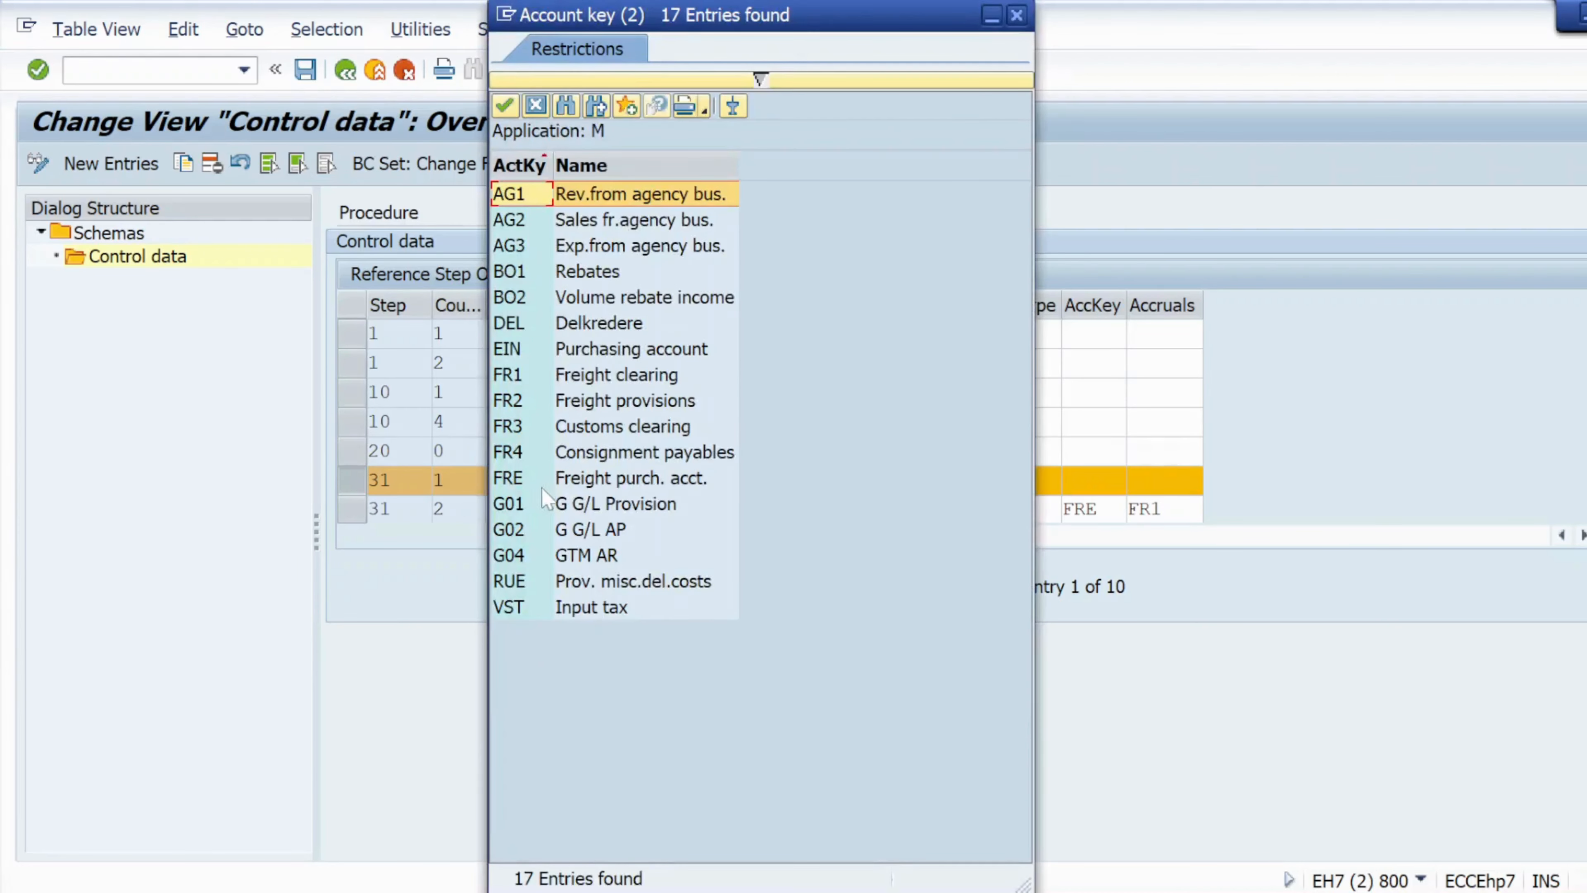
double_click(590, 485)
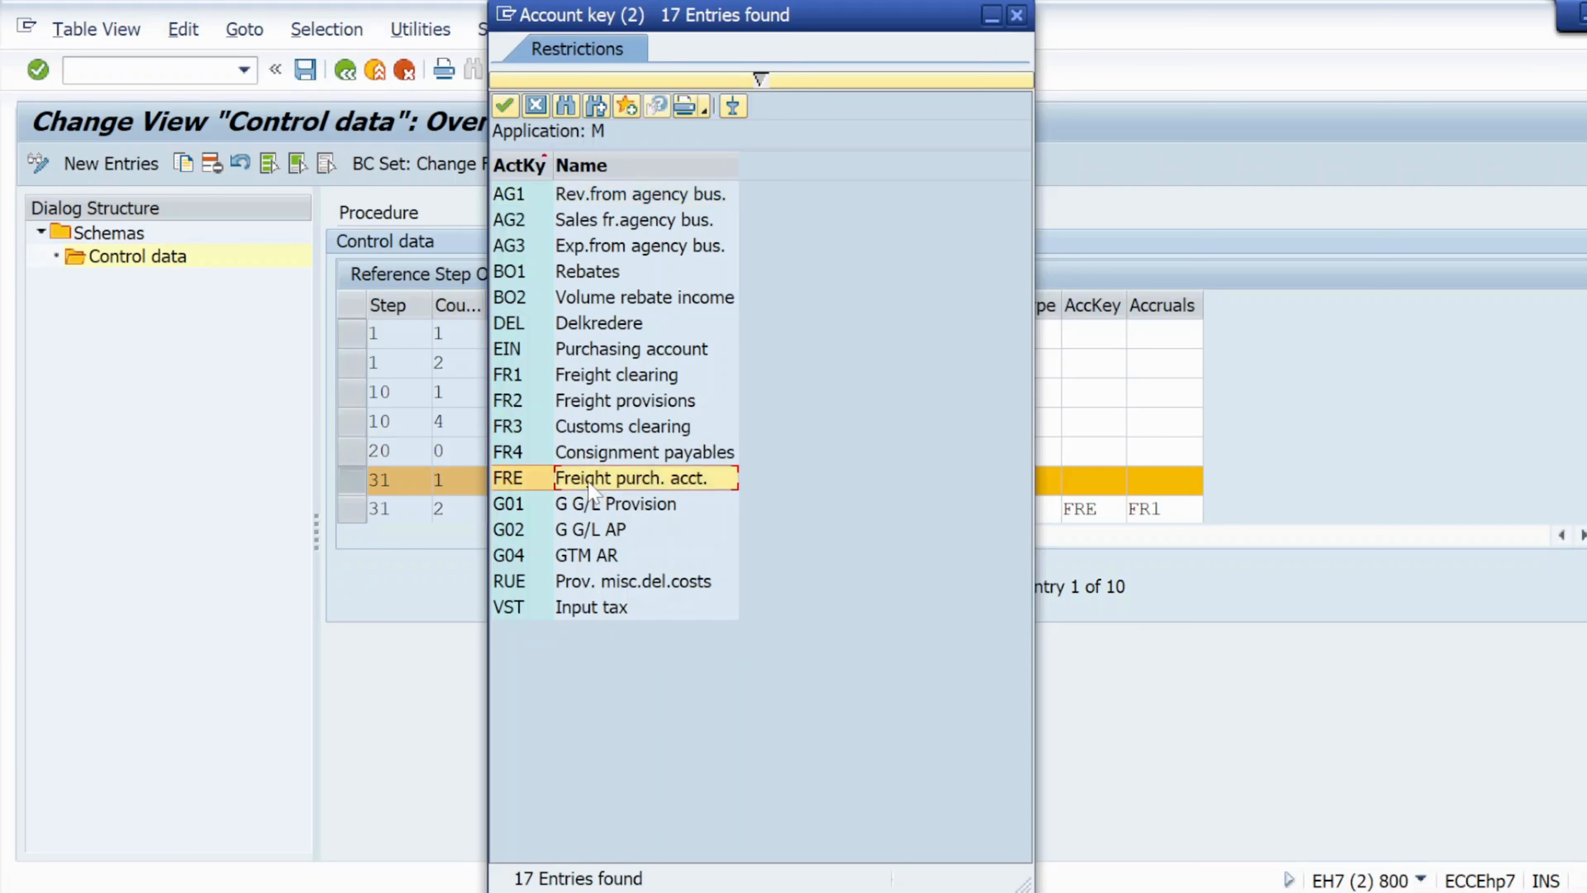
left_click(1187, 480)
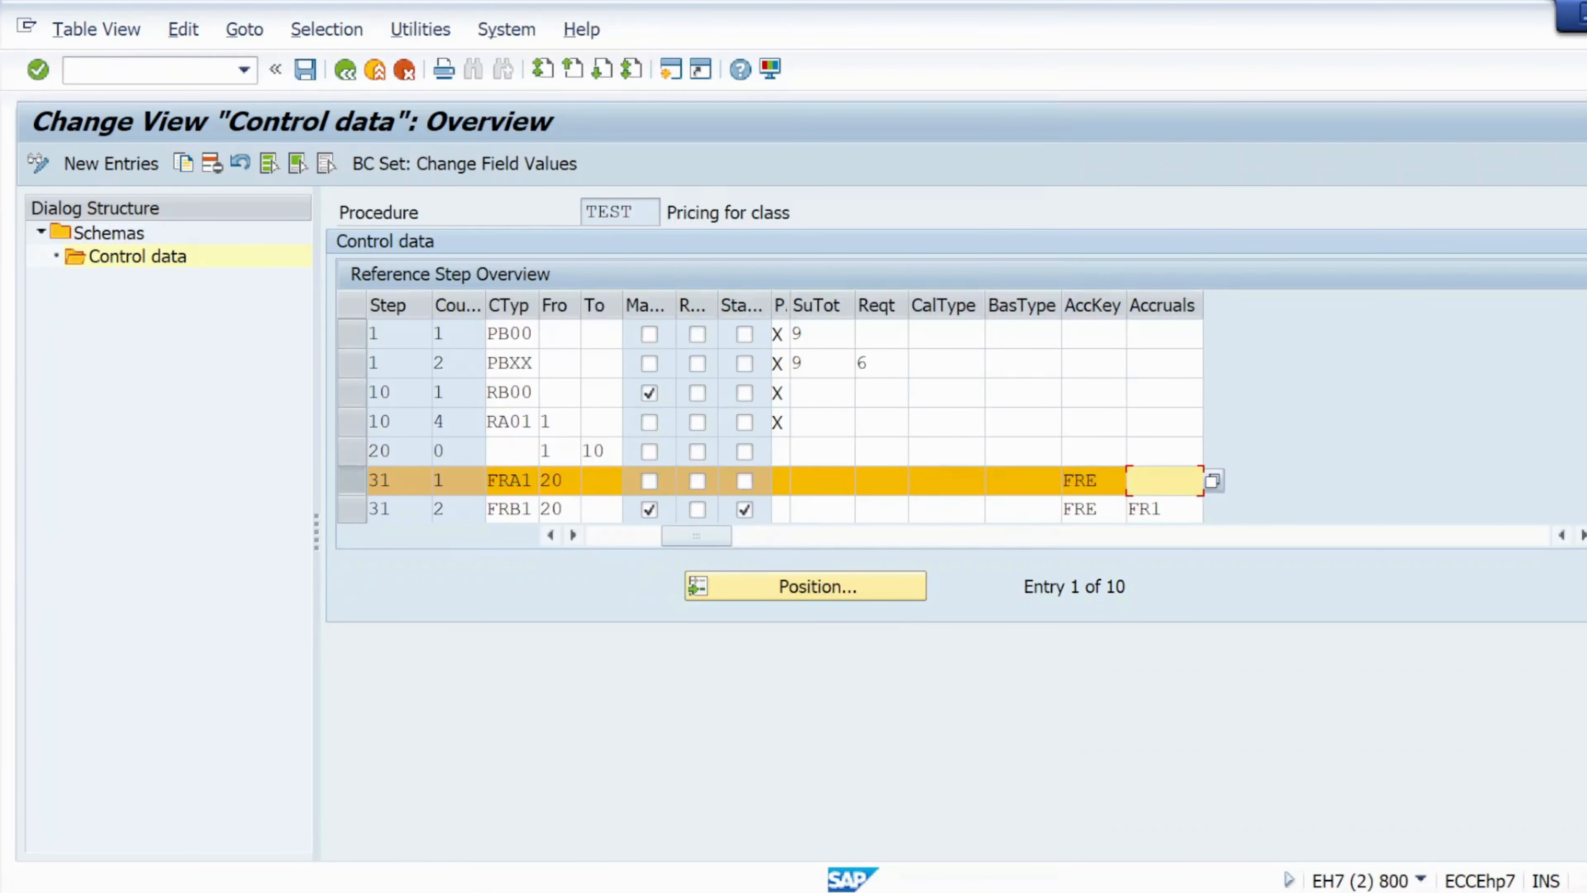
left_click(1212, 482)
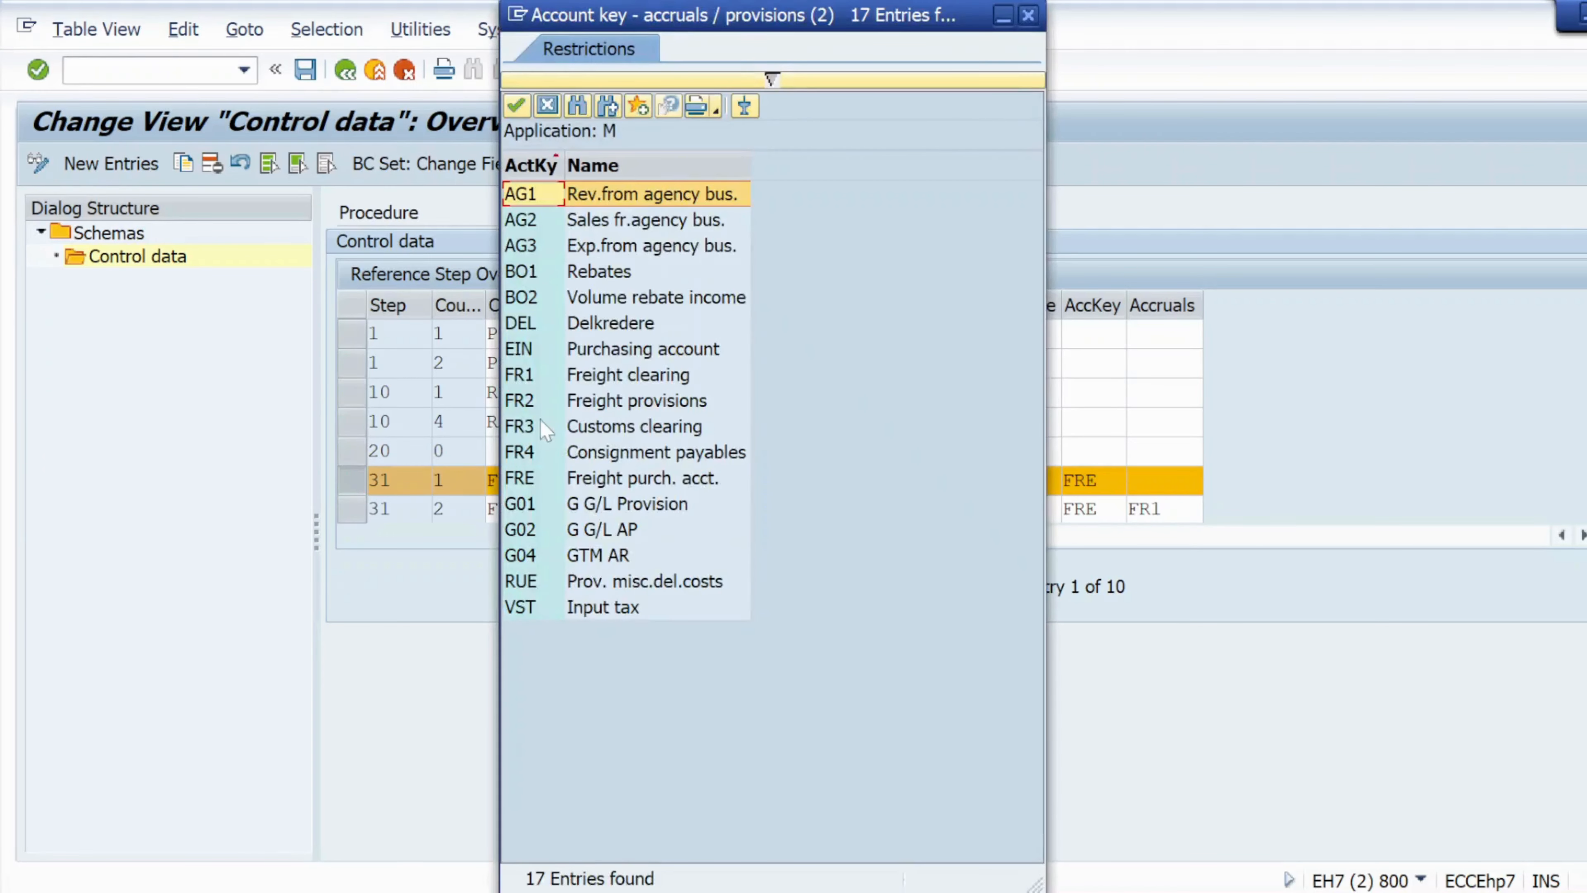
left_click(539, 375)
left_click(539, 375)
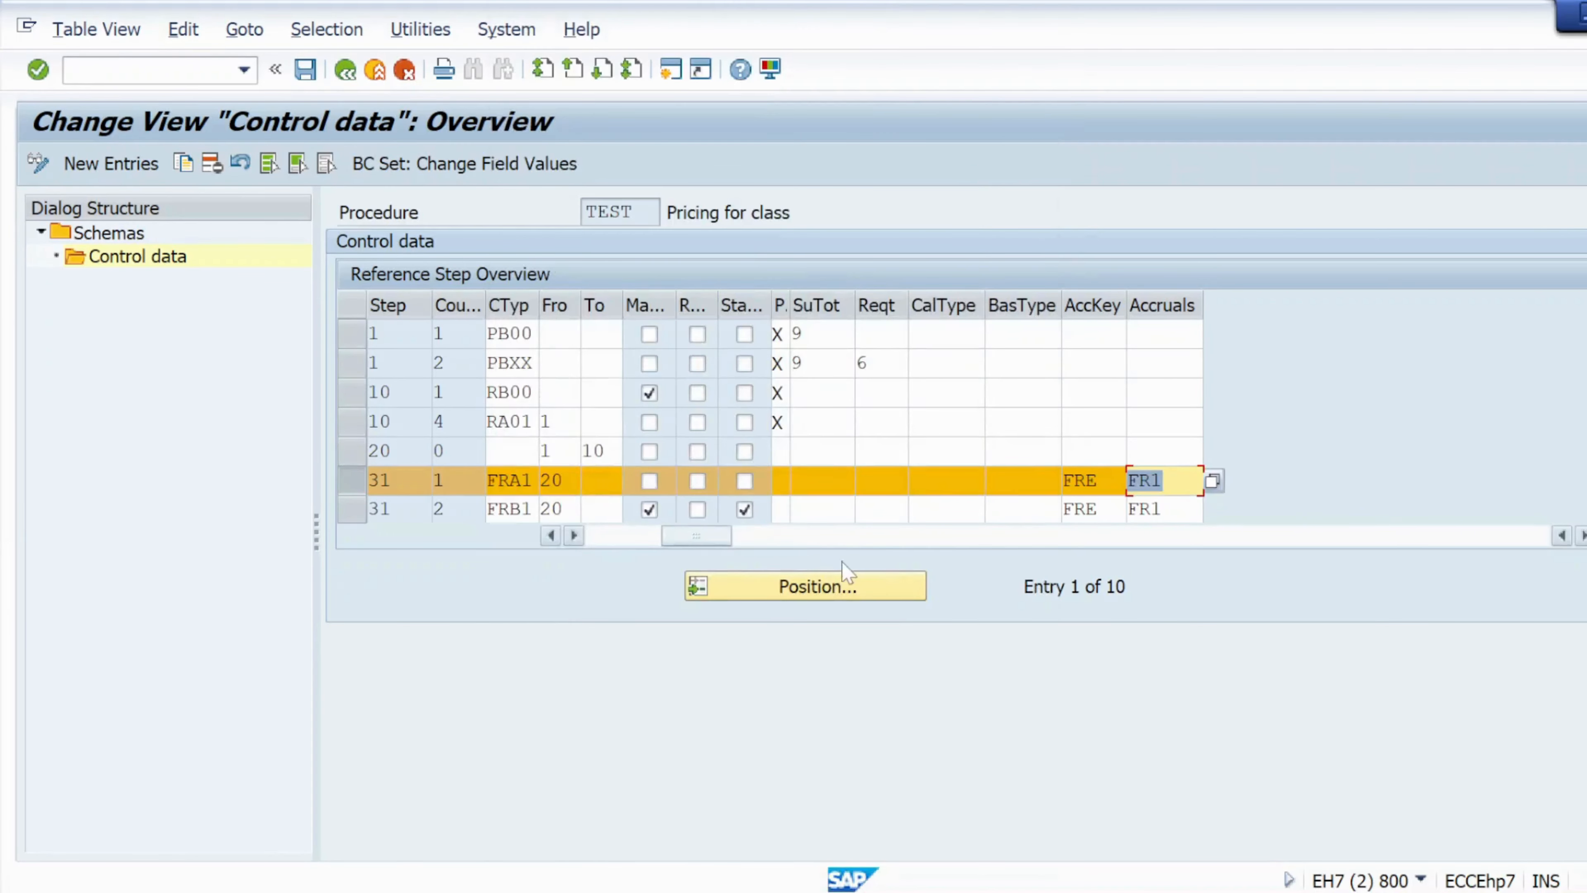
Confirm the entries and save the schema change to customizing request EH7K900938.
left_click(41, 74)
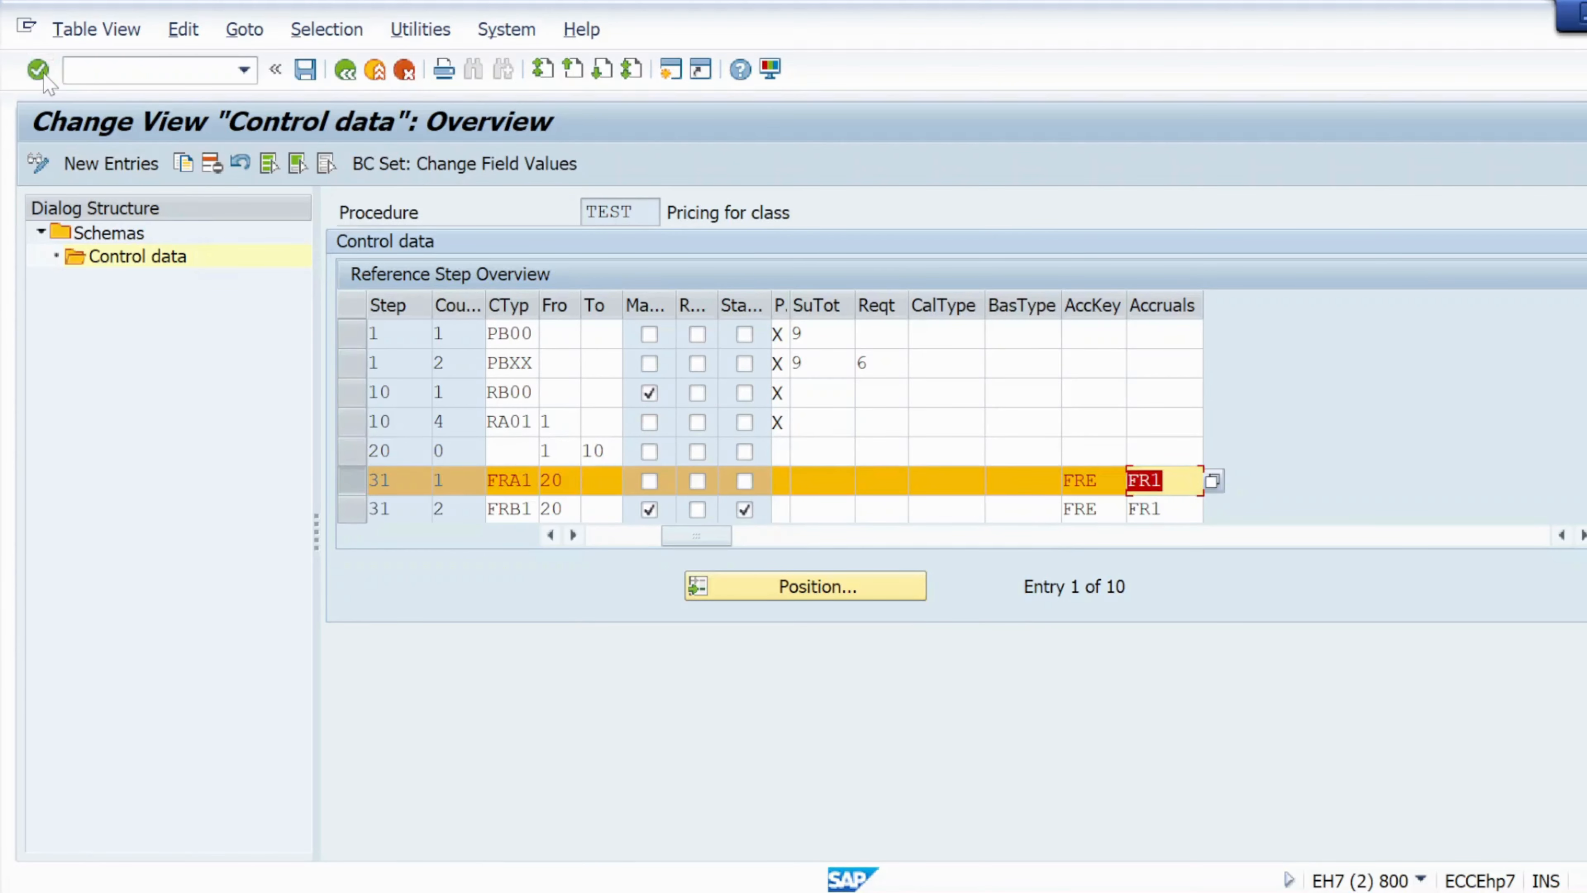
left_click(315, 80)
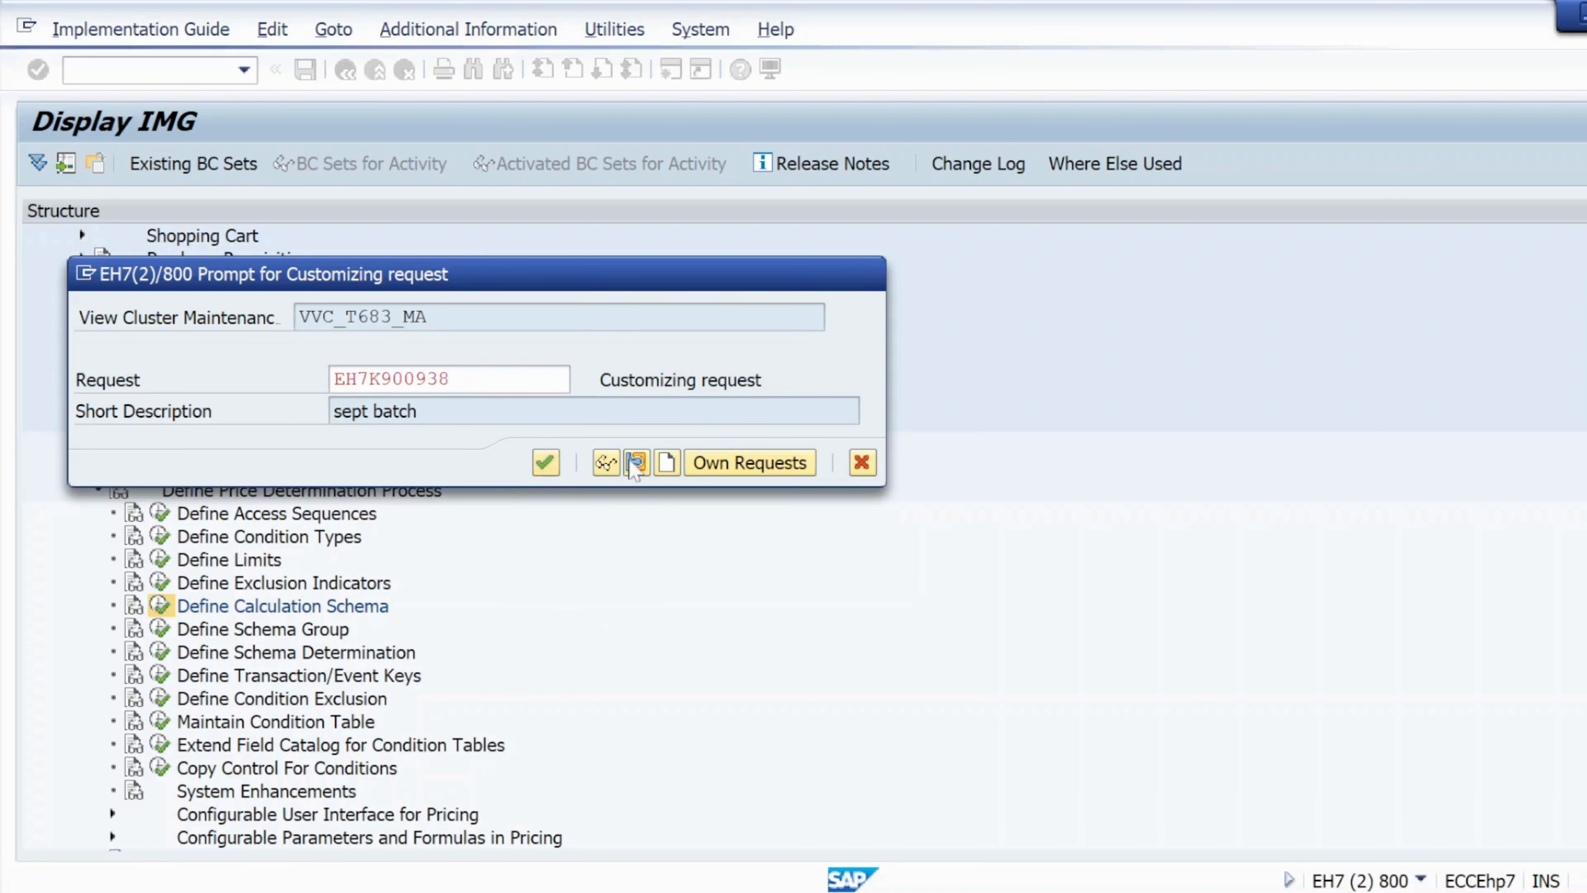
left_click(546, 463)
Switch to the error notes document in Word and scroll to the transaction code m/08 for the schema.
key("alt+Tab")
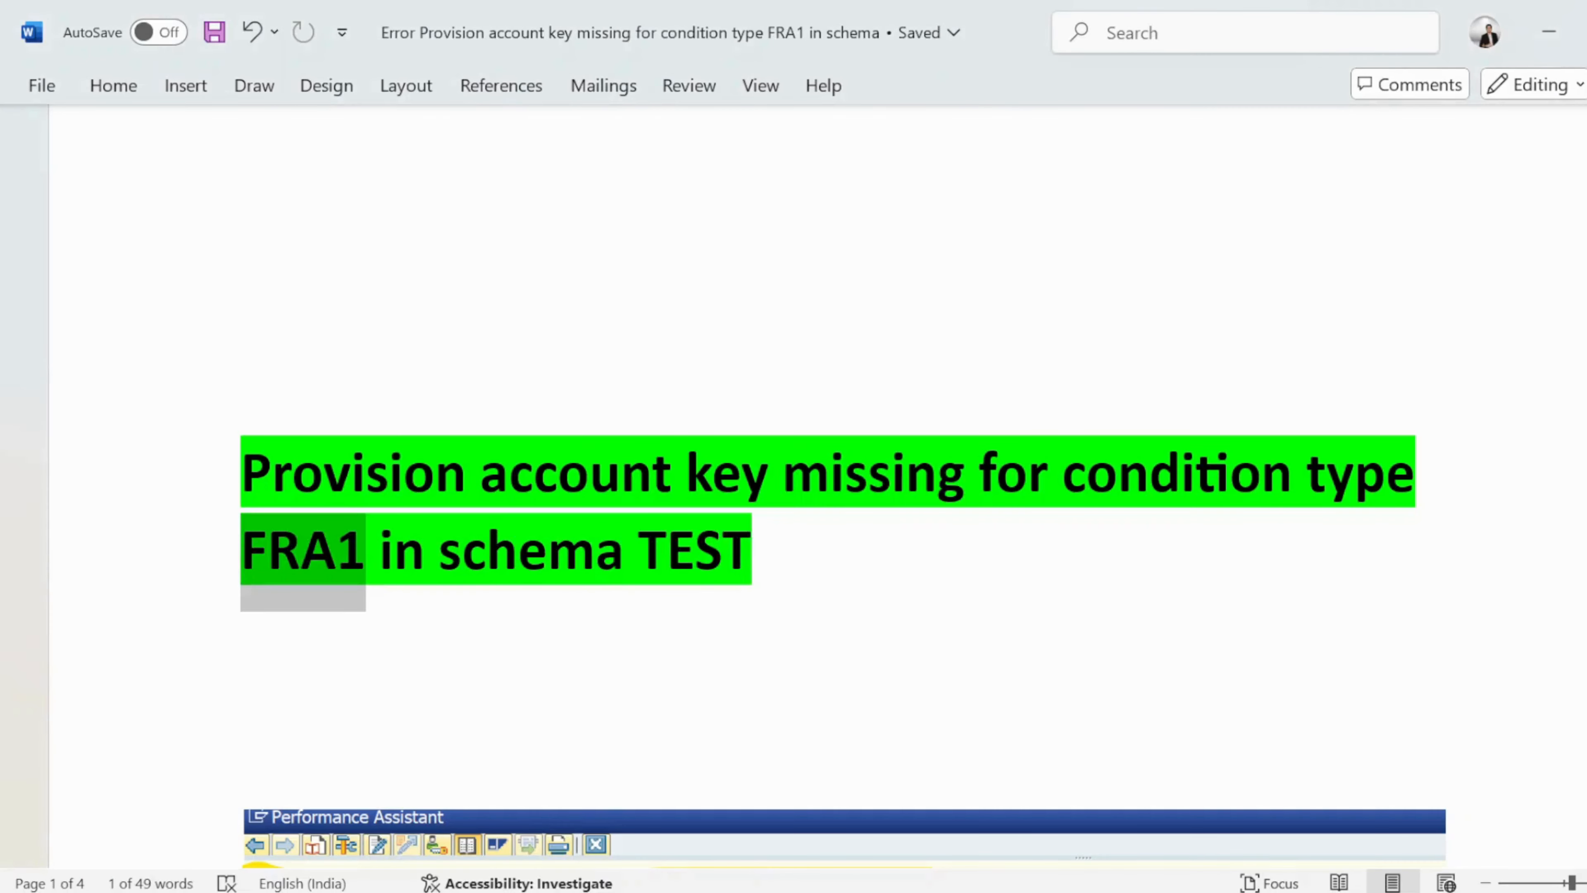
left_click(788, 670)
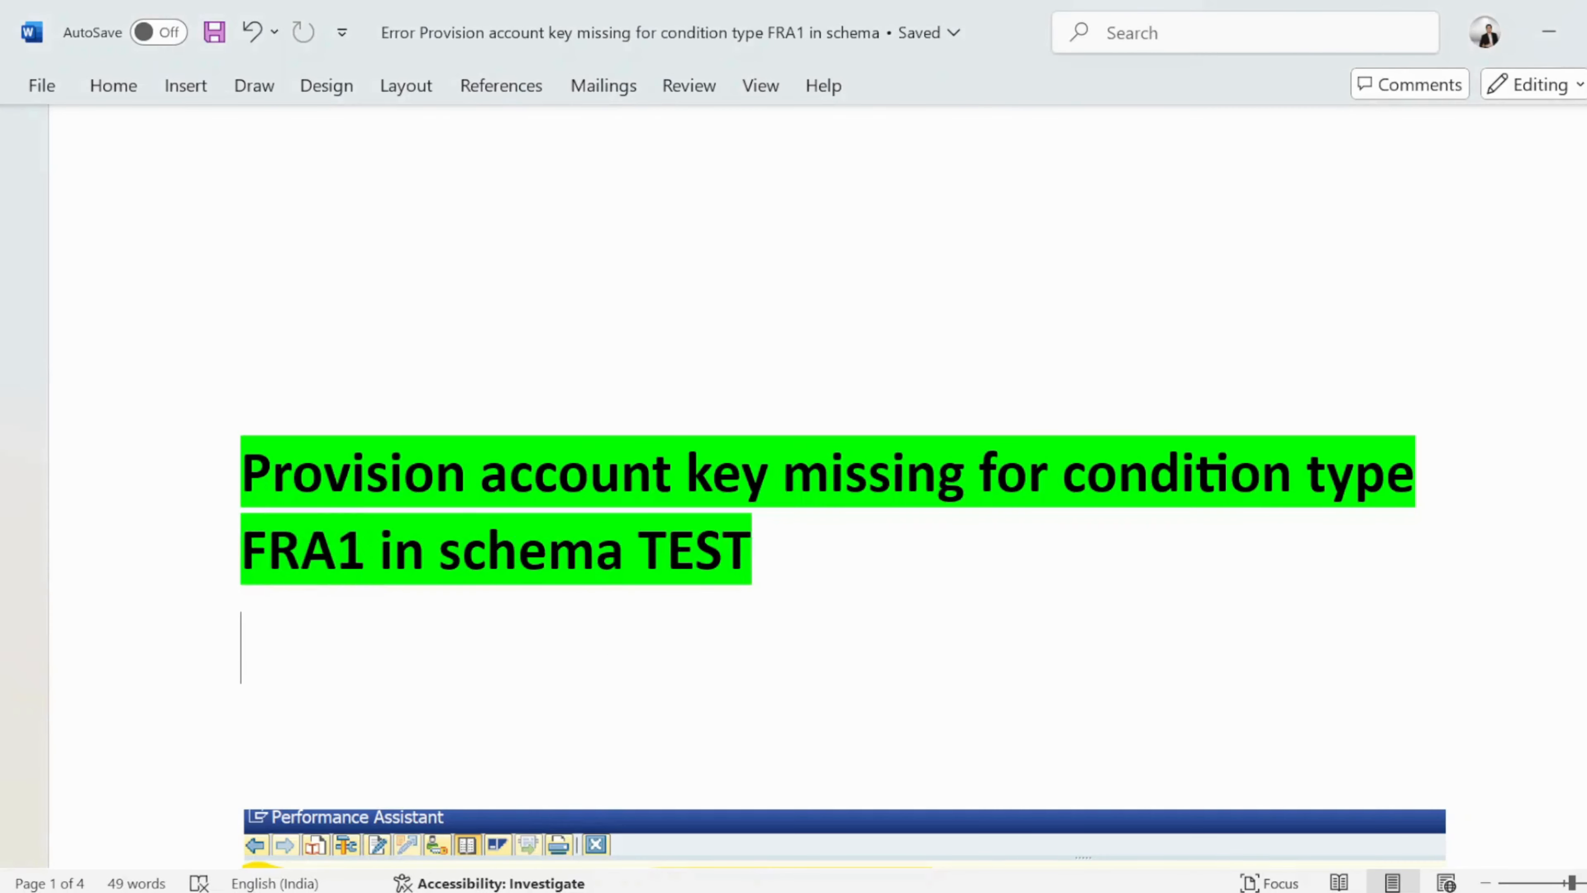
scroll(788, 670, "down", 1)
scroll(844, 500, "down", 5)
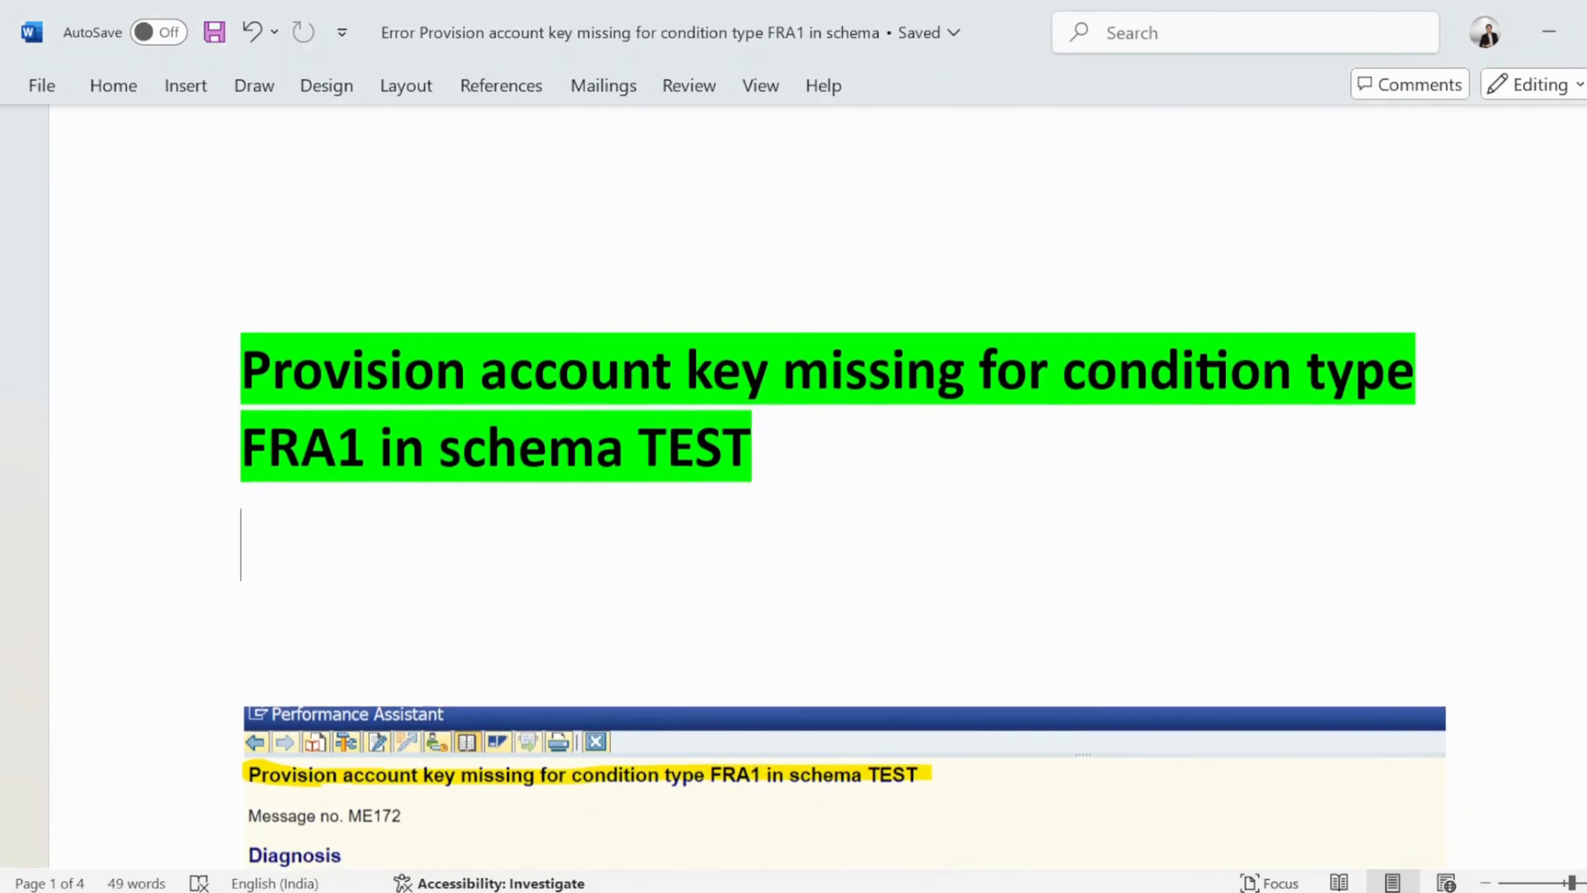
scroll(843, 501, "down", 7)
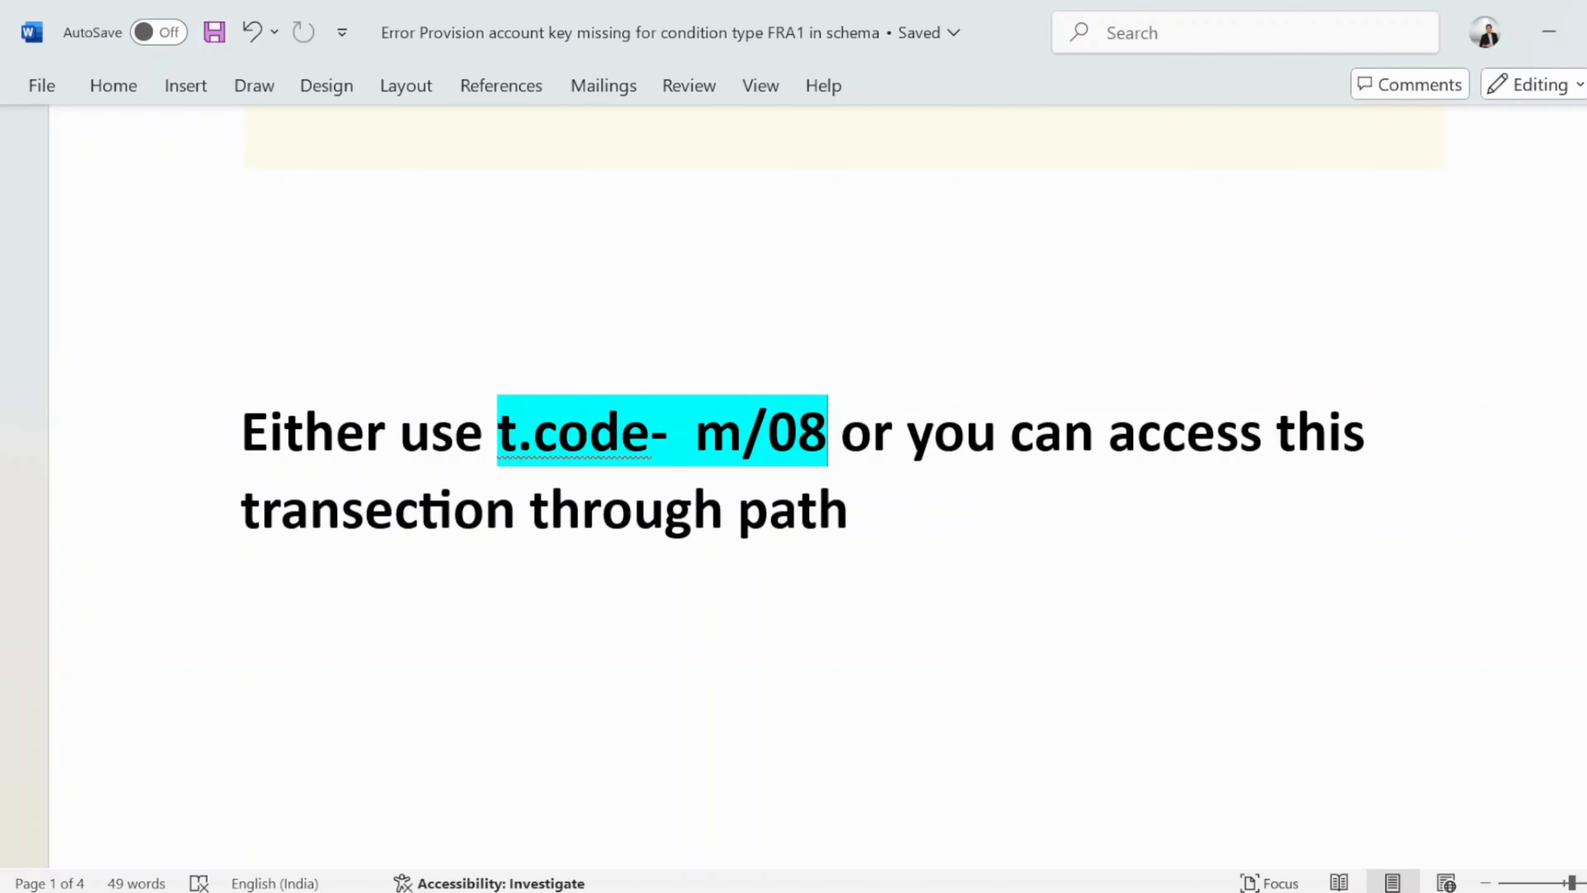
left_click_drag(839, 431, 694, 432)
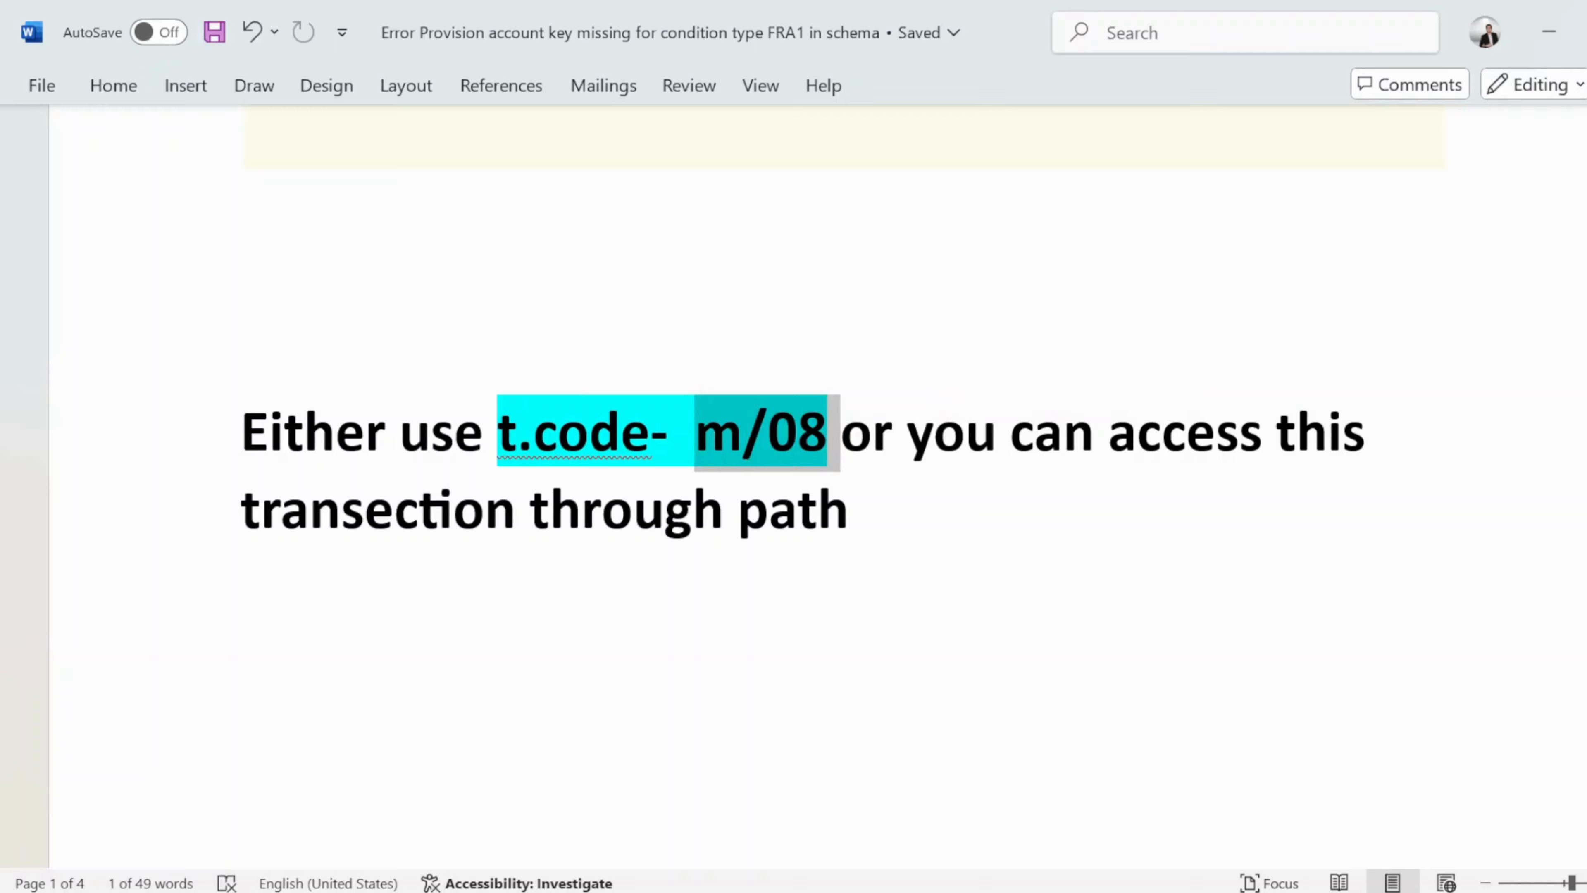
Read through the documented procedure for entering accrual keys in the control data and the follow-up OBYC step.
scroll(804, 438, "down", 5)
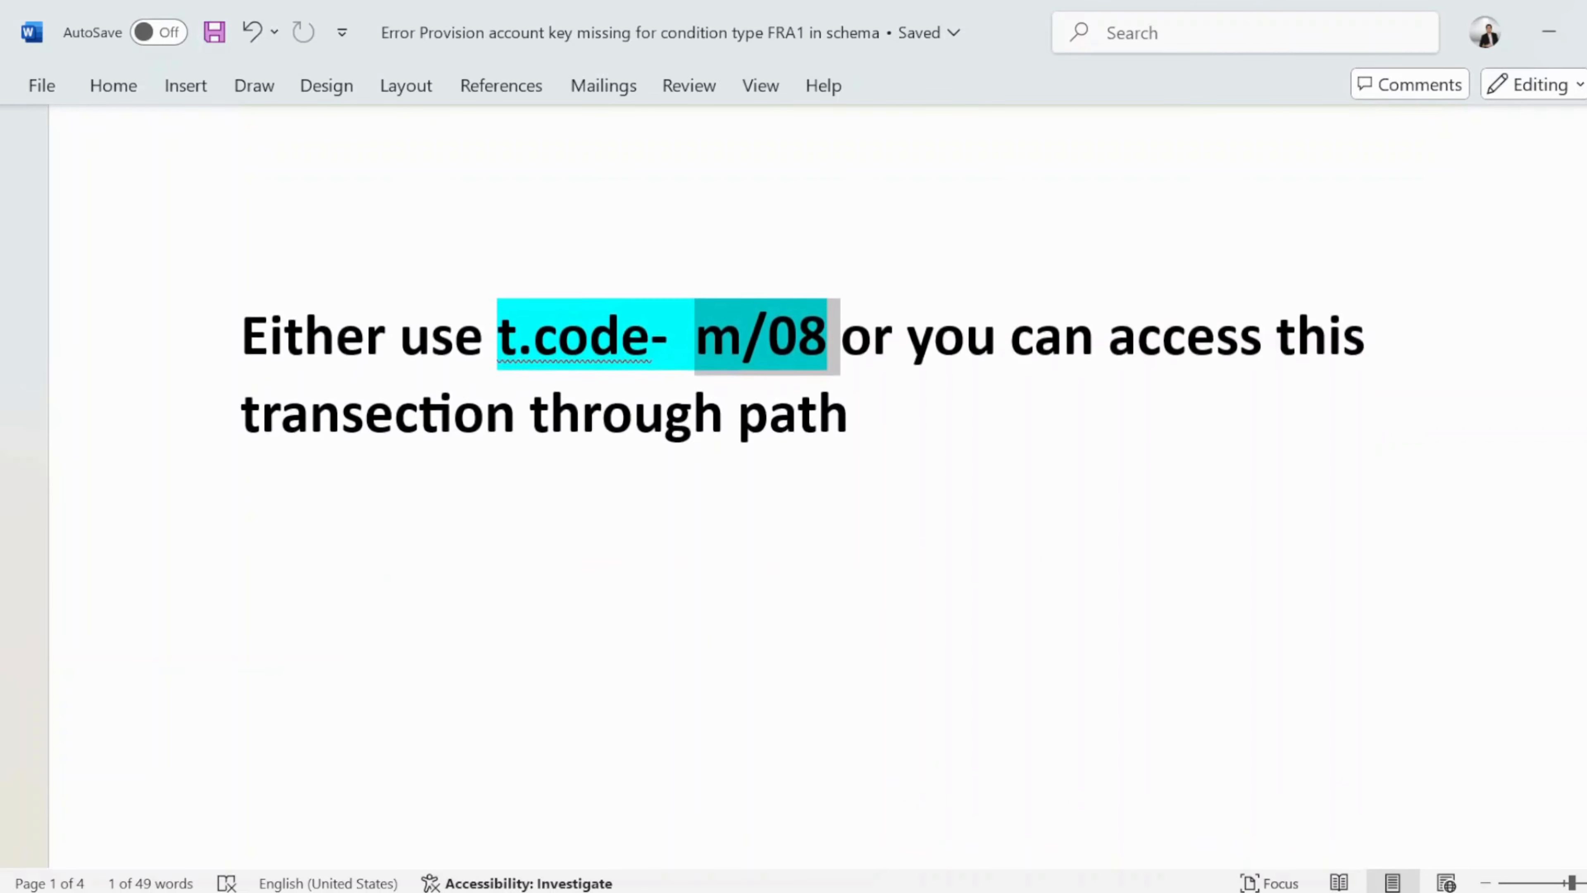
scroll(804, 438, "down", 10)
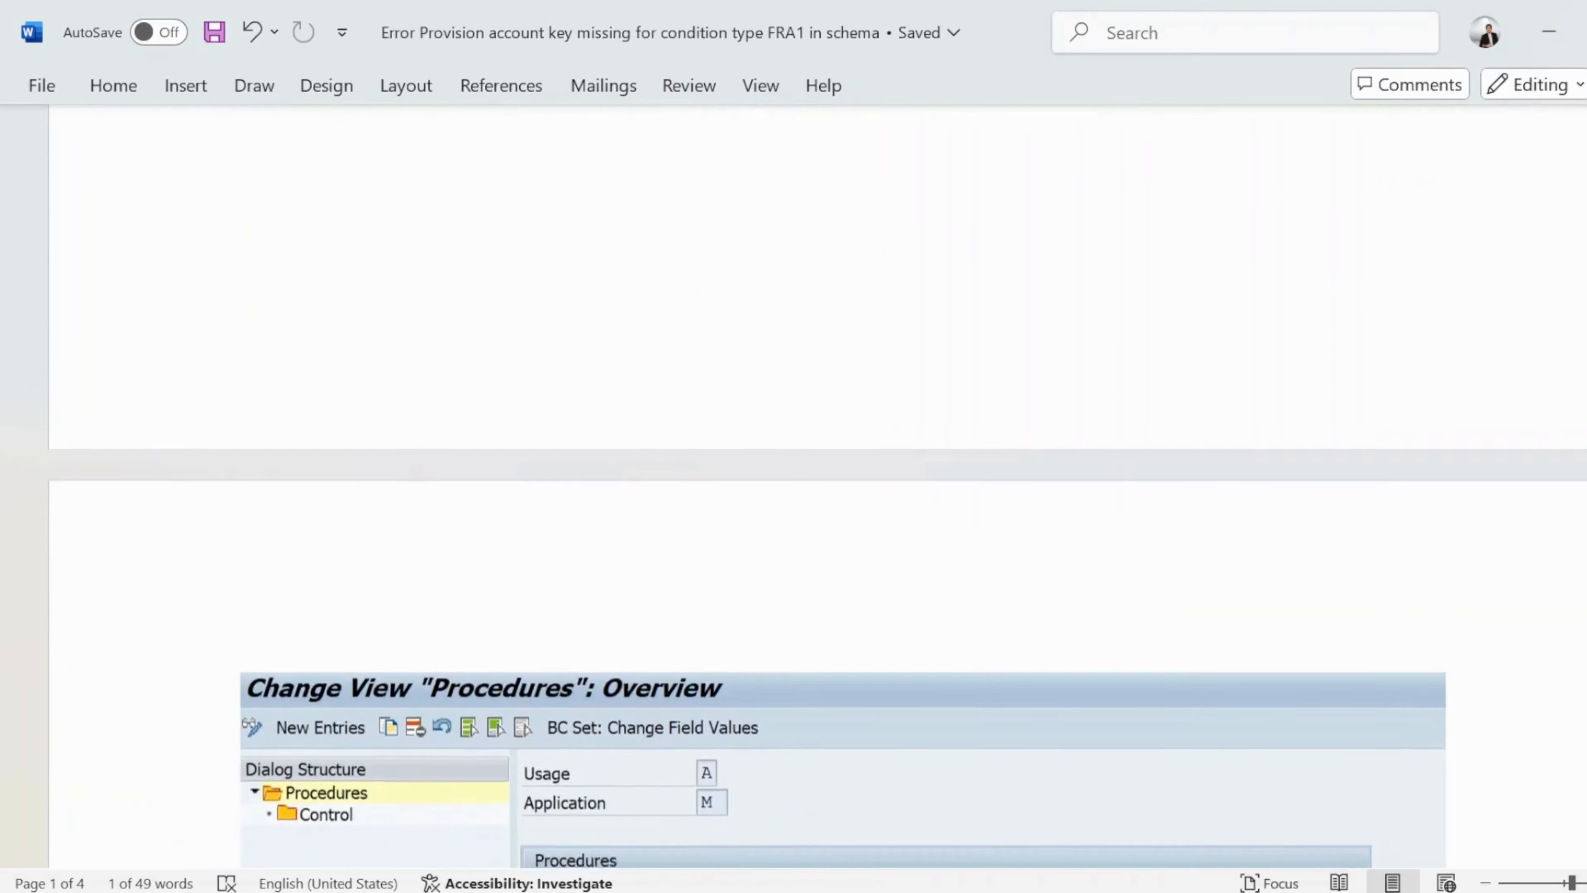
scroll(803, 437, "down", 12)
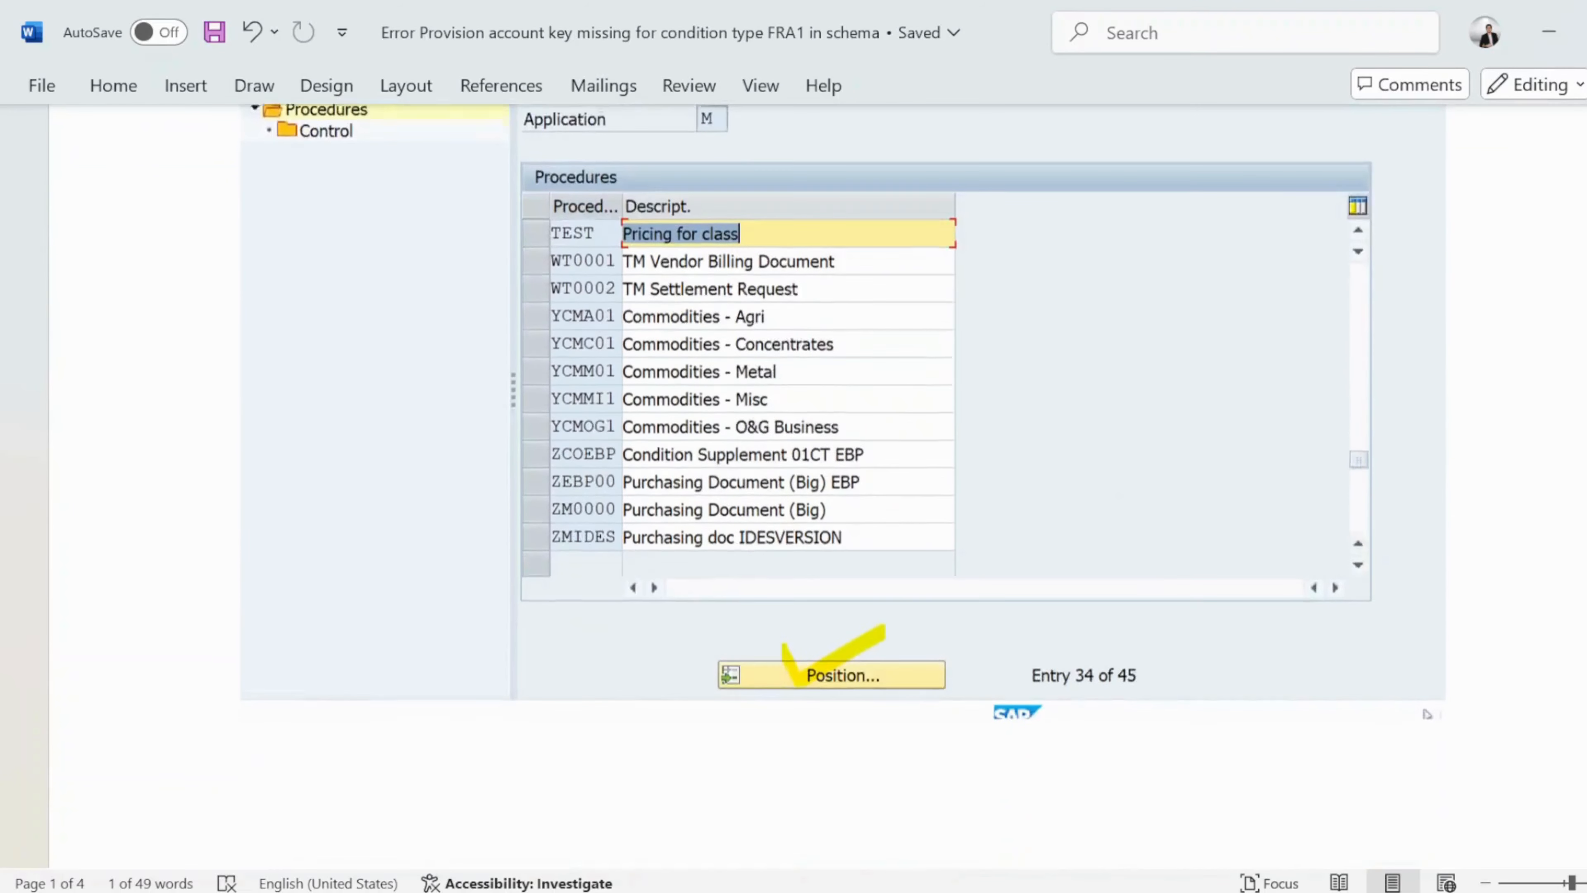
scroll(804, 438, "down", 12)
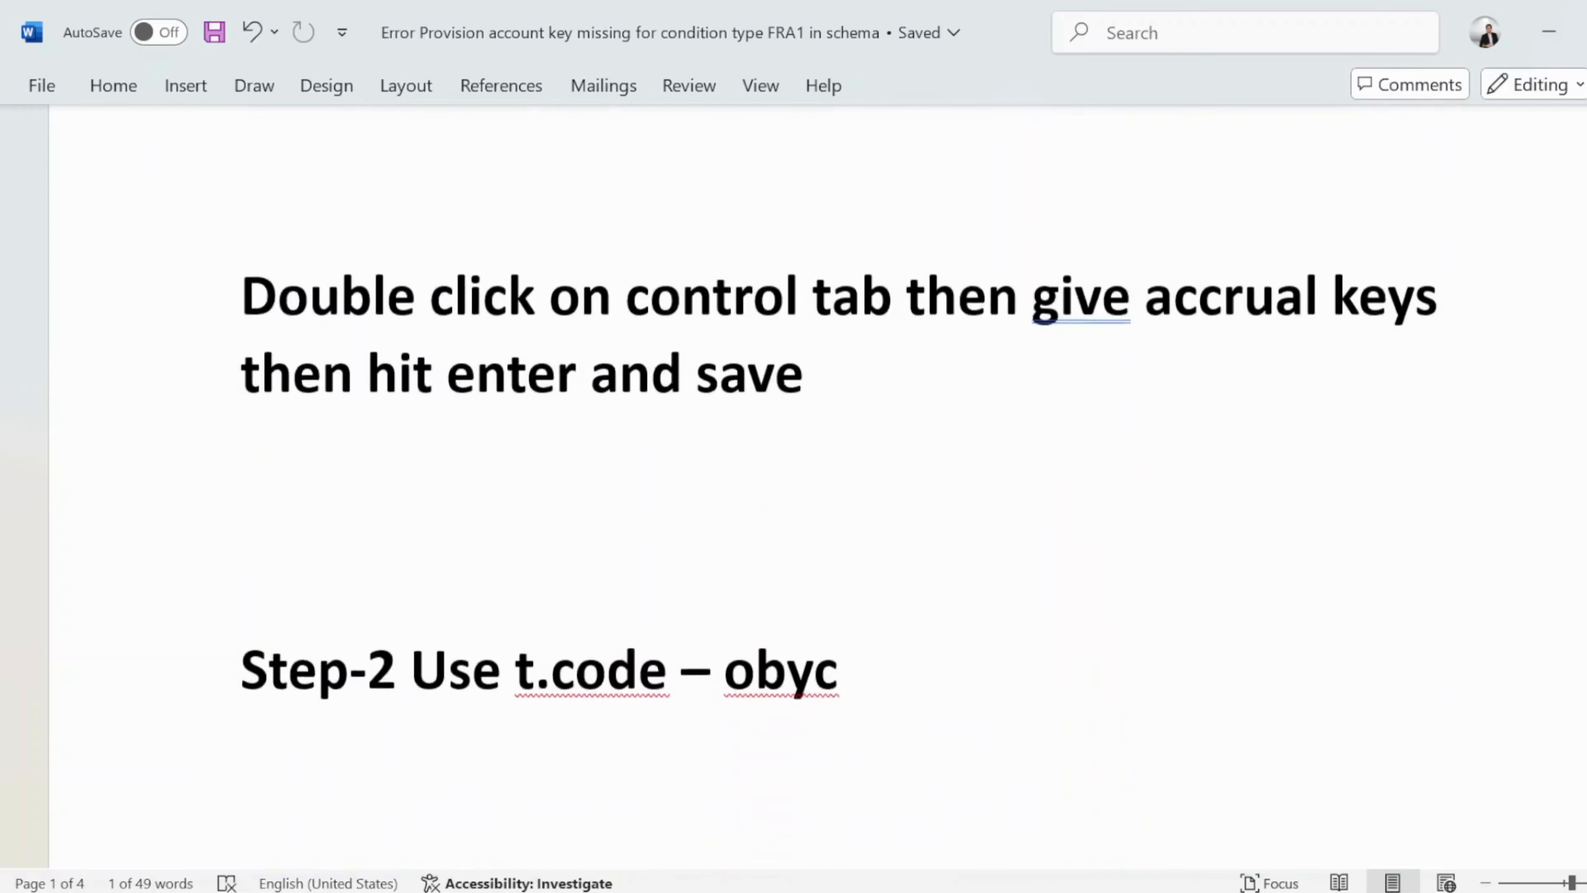
scroll(804, 438, "down", 2)
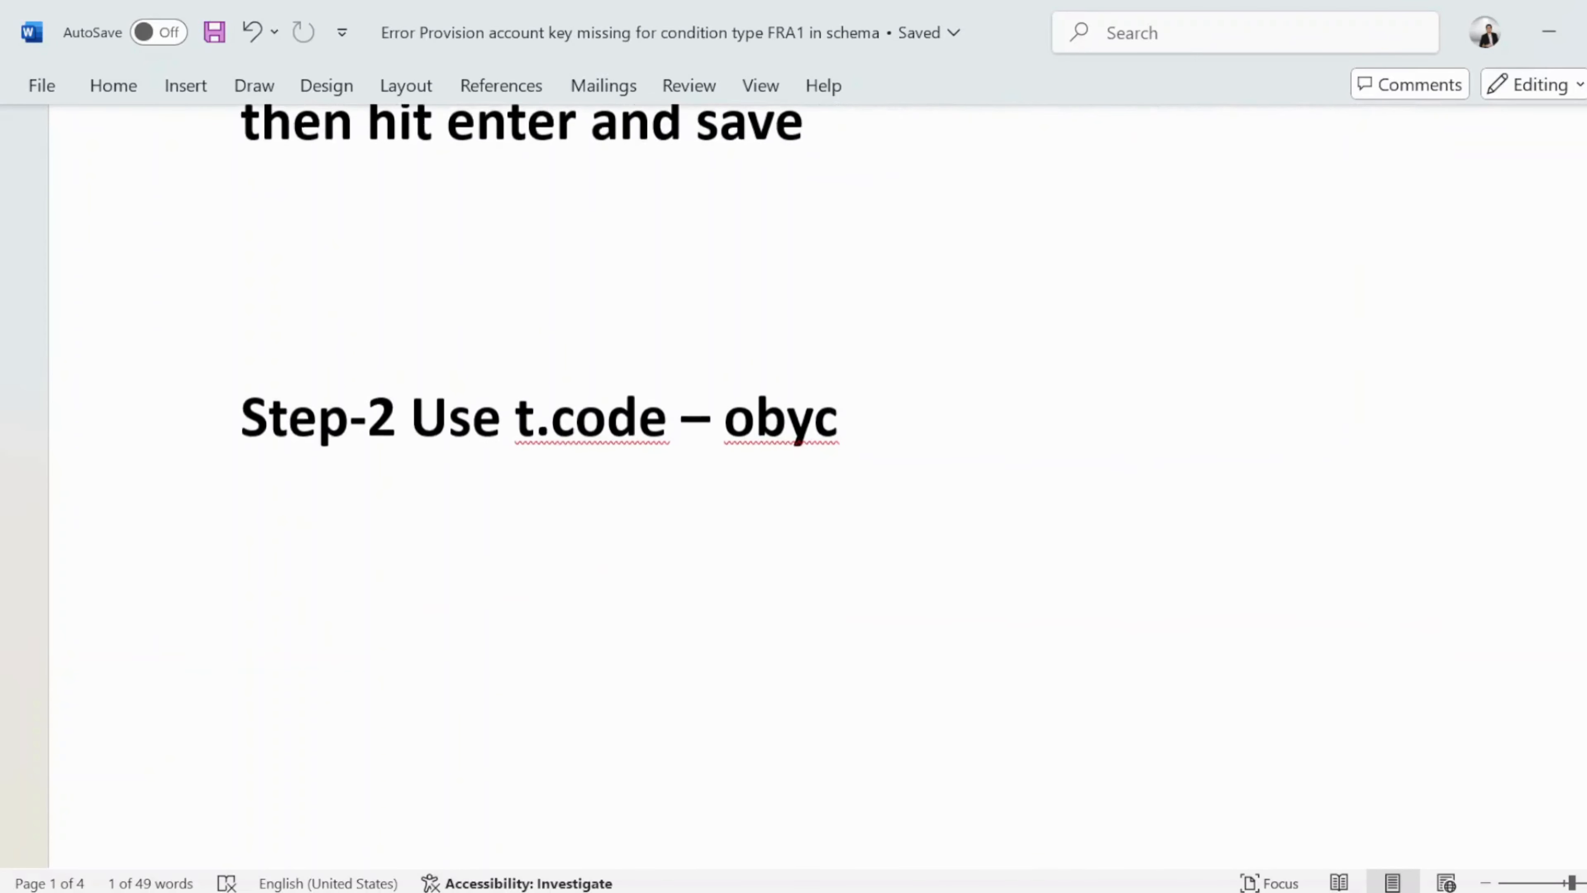
scroll(844, 438, "up", 12)
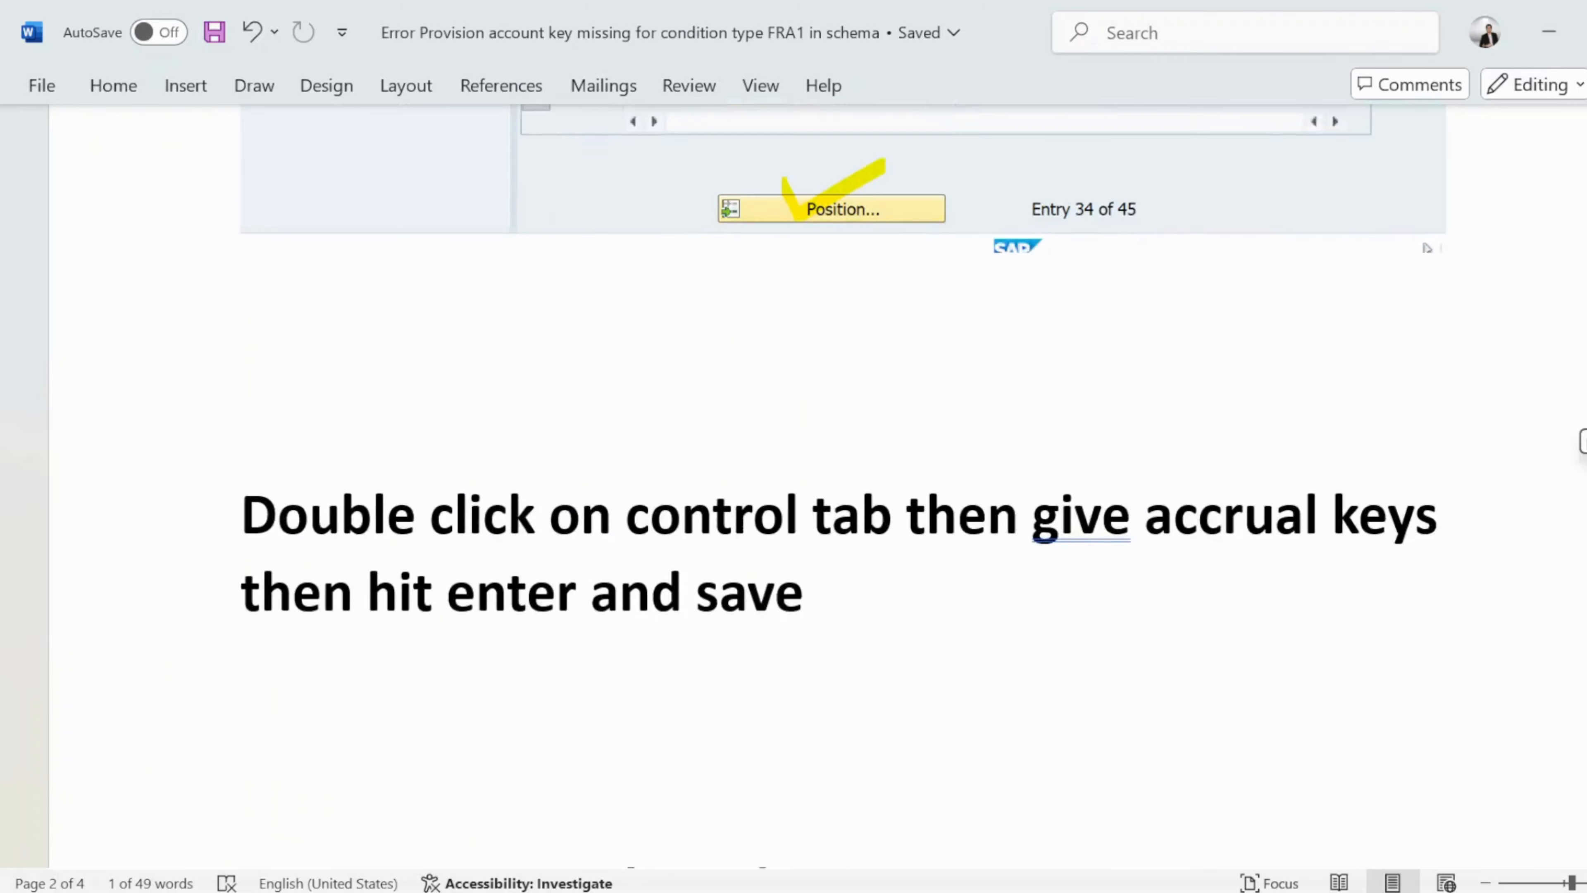
scroll(803, 437, "up", 6)
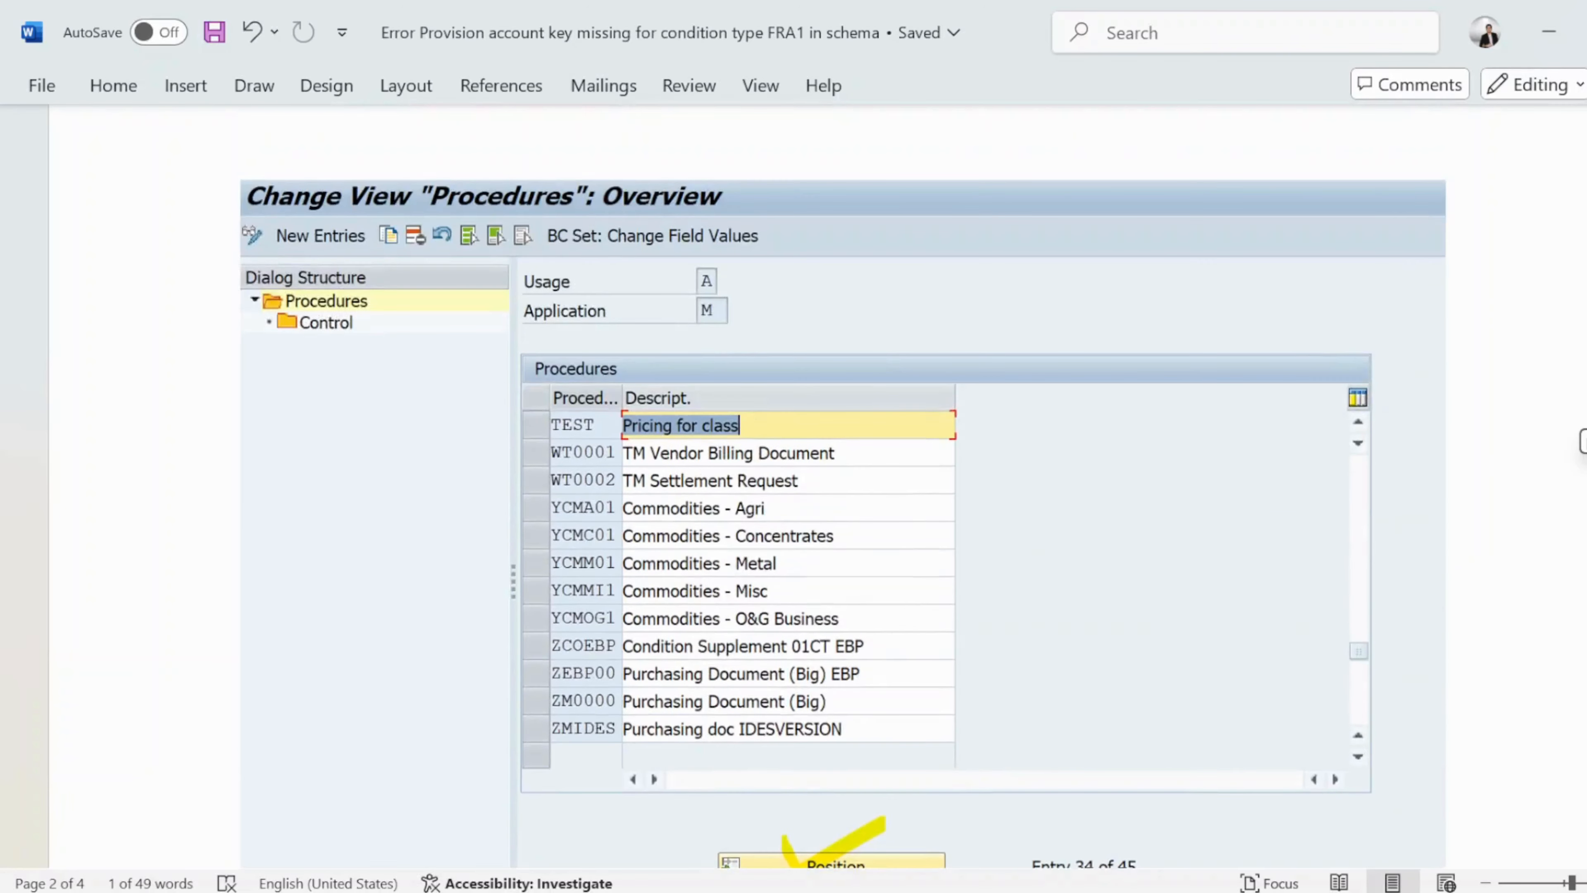
scroll(803, 437, "down", 9)
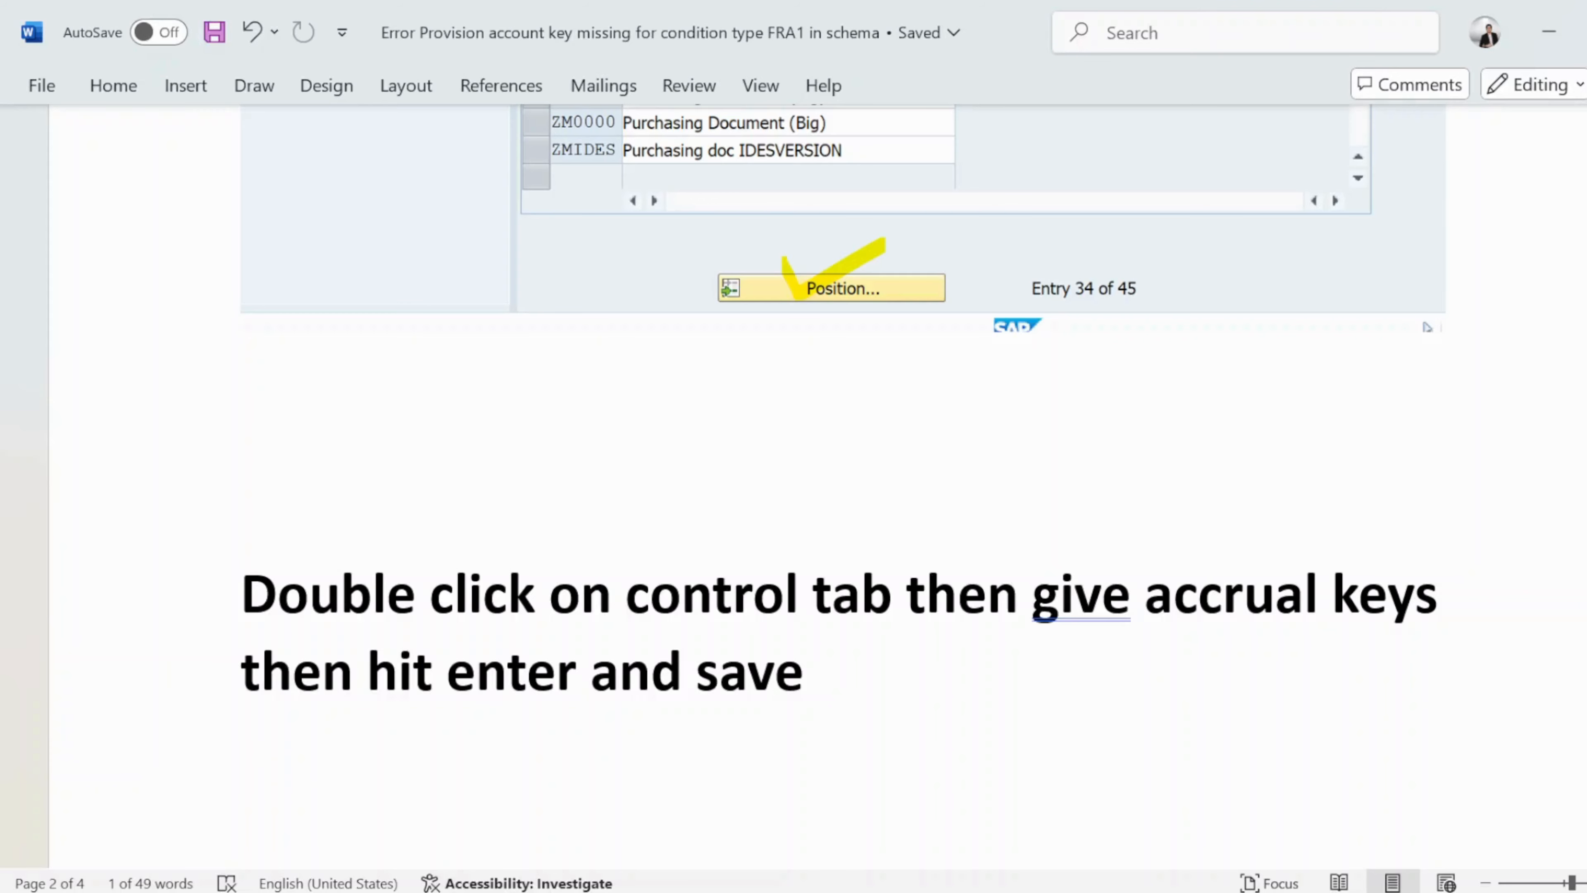
left_click(429, 443)
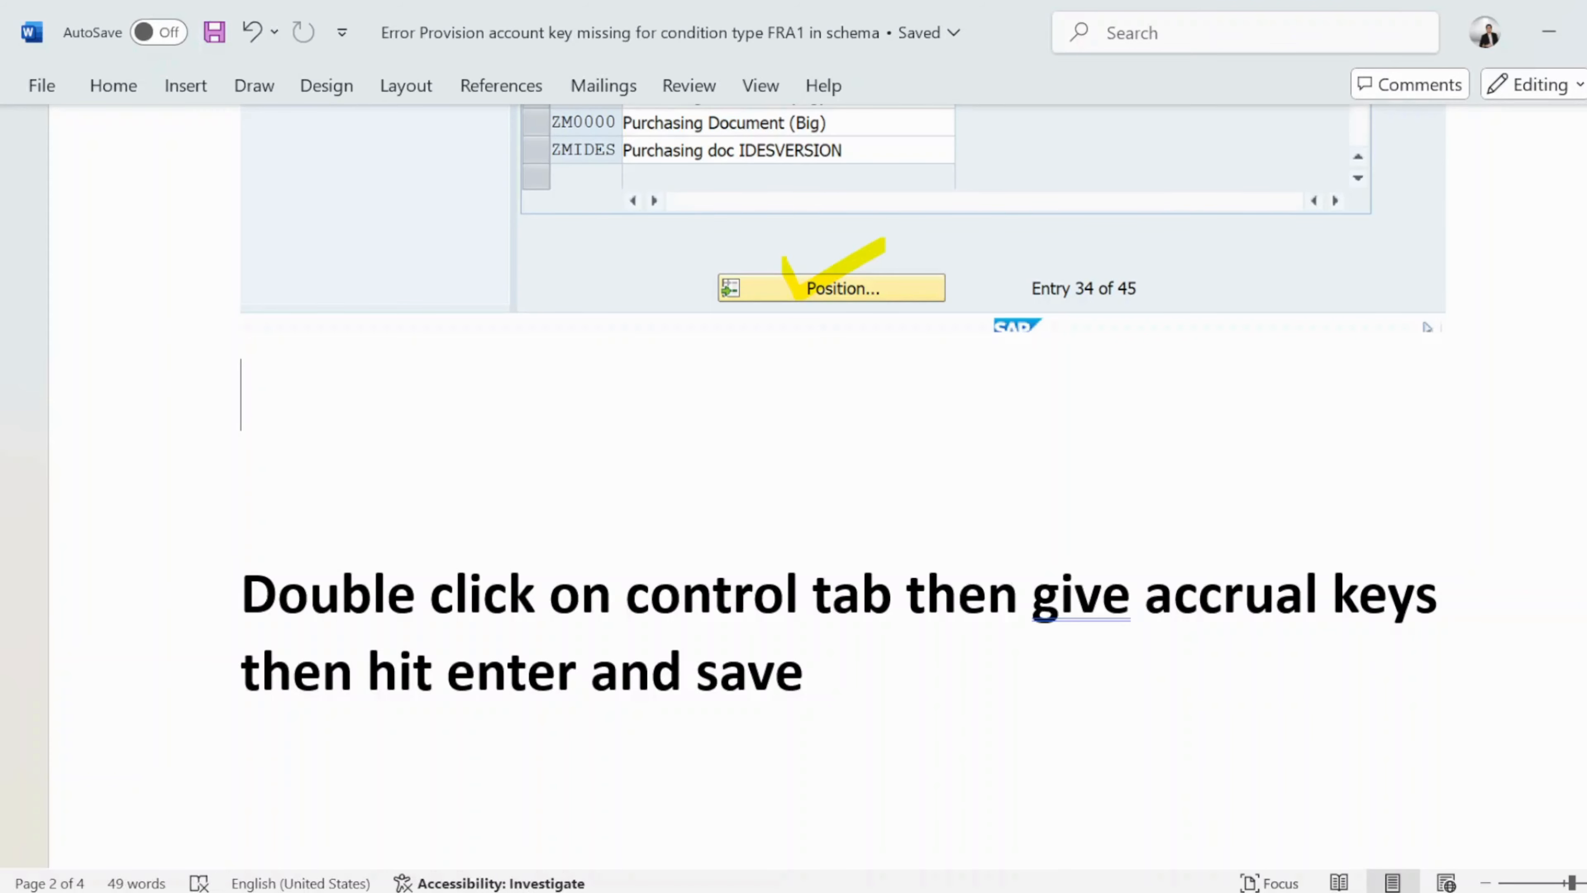
left_click(1207, 755)
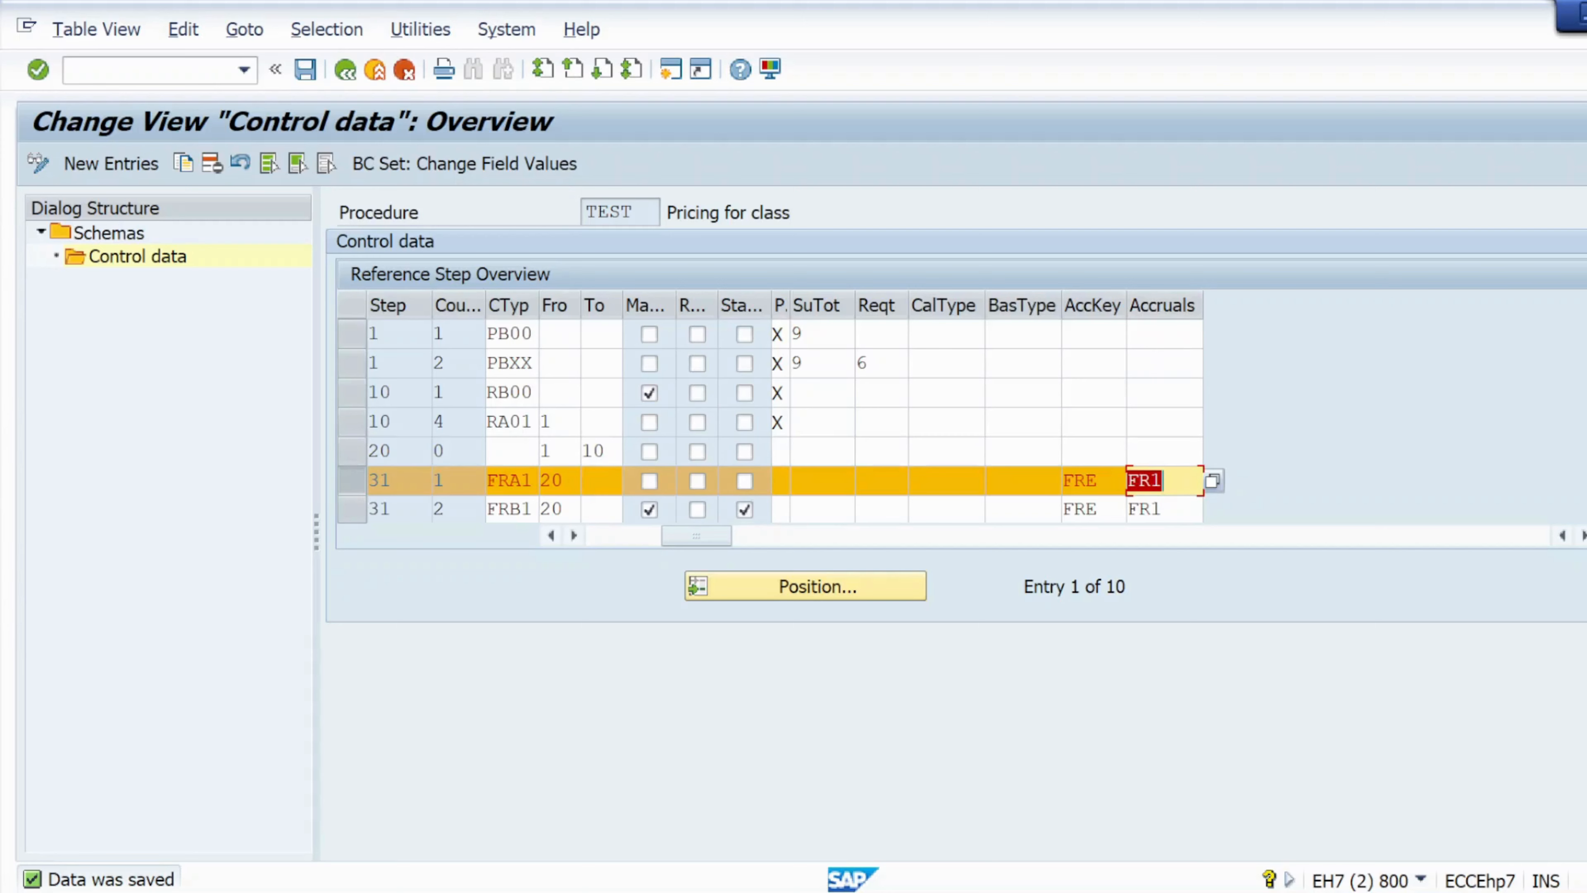
Open the Snipping Tool and capture a full-screen snip of the schema's control data.
key("shift+Tab")
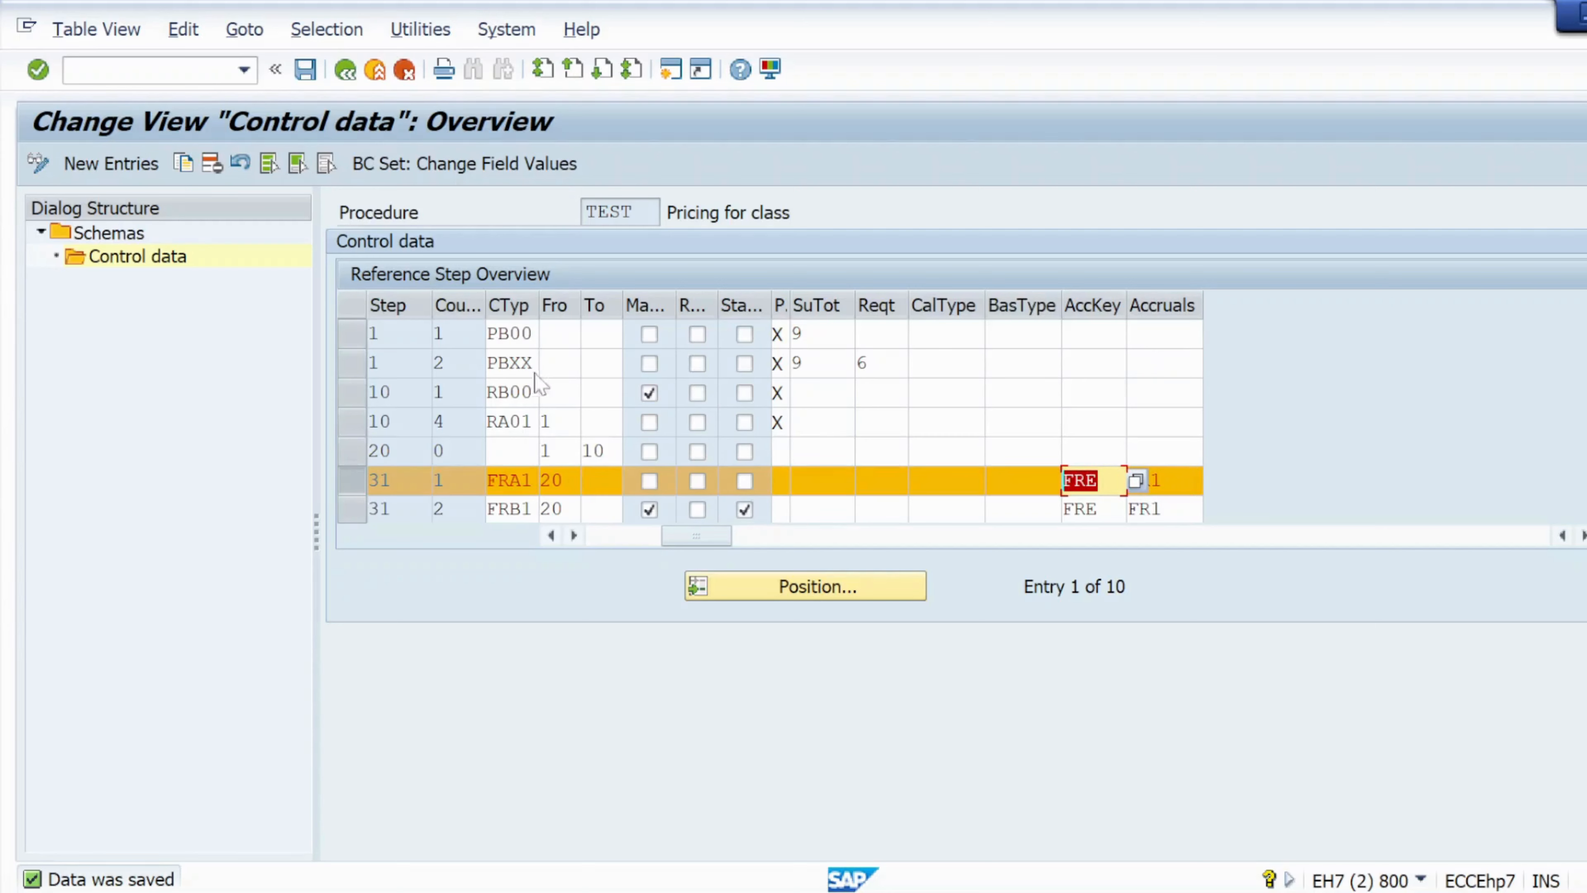
left_click_drag(535, 481, 487, 481)
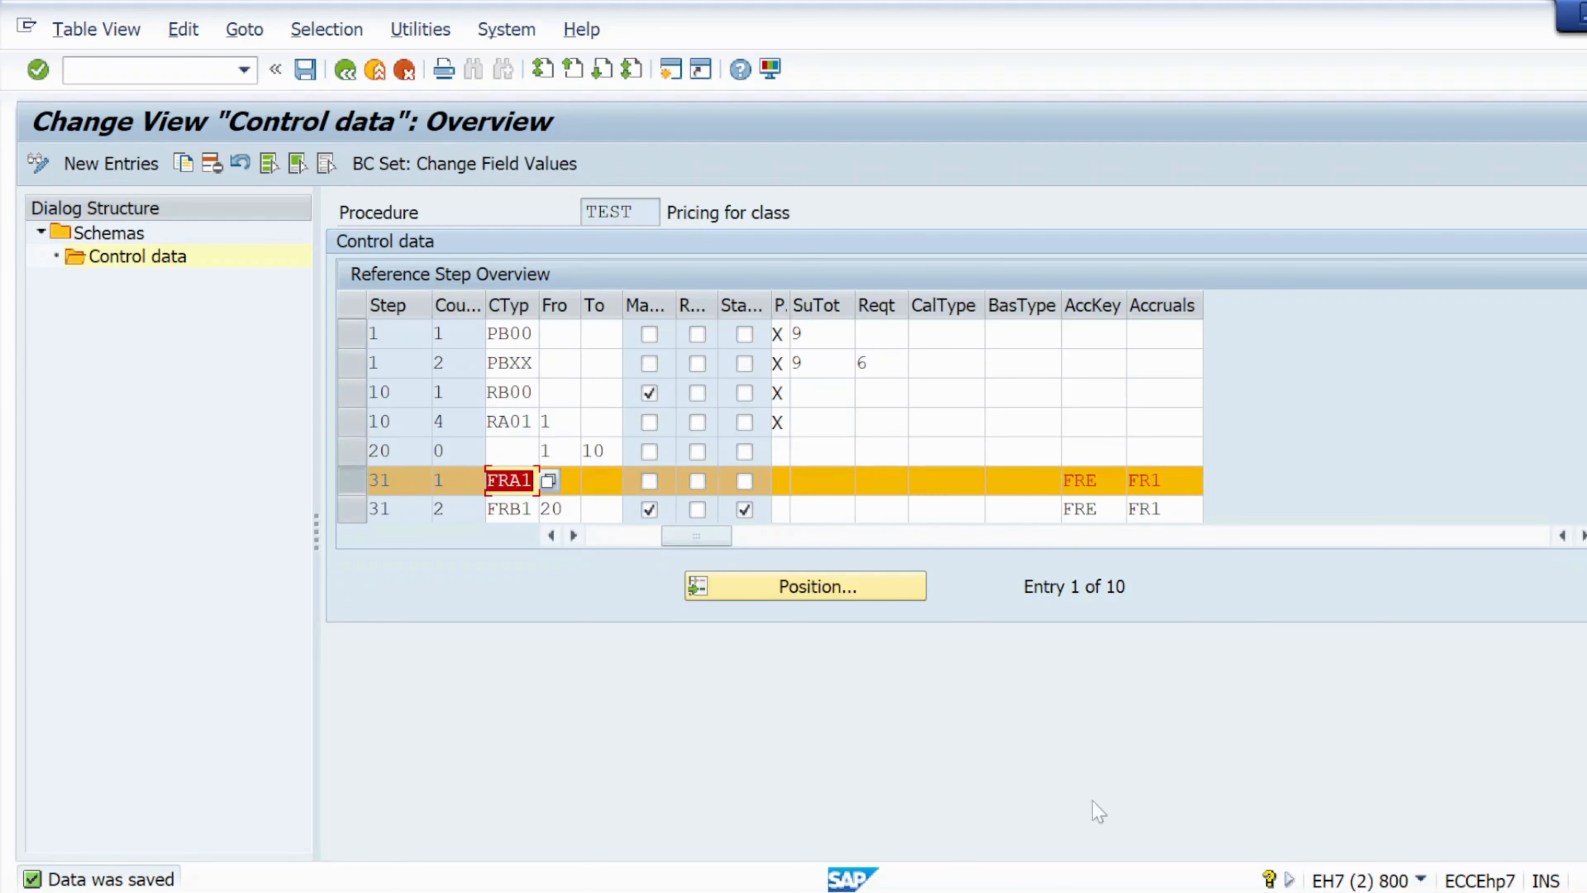
key("super")
type("sn")
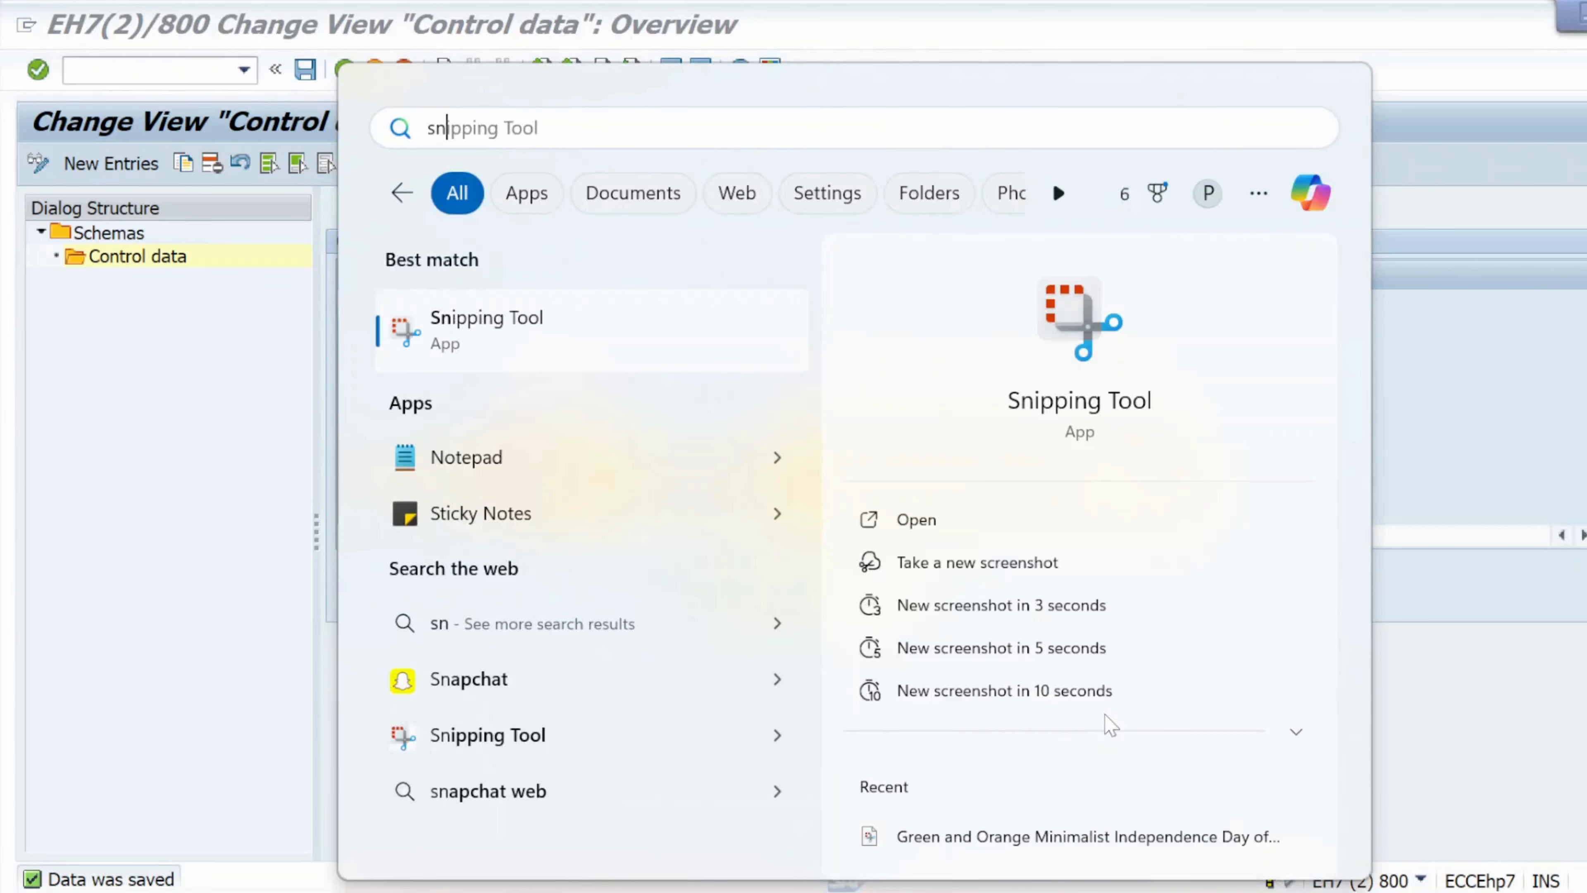
left_click(689, 341)
left_click(584, 340)
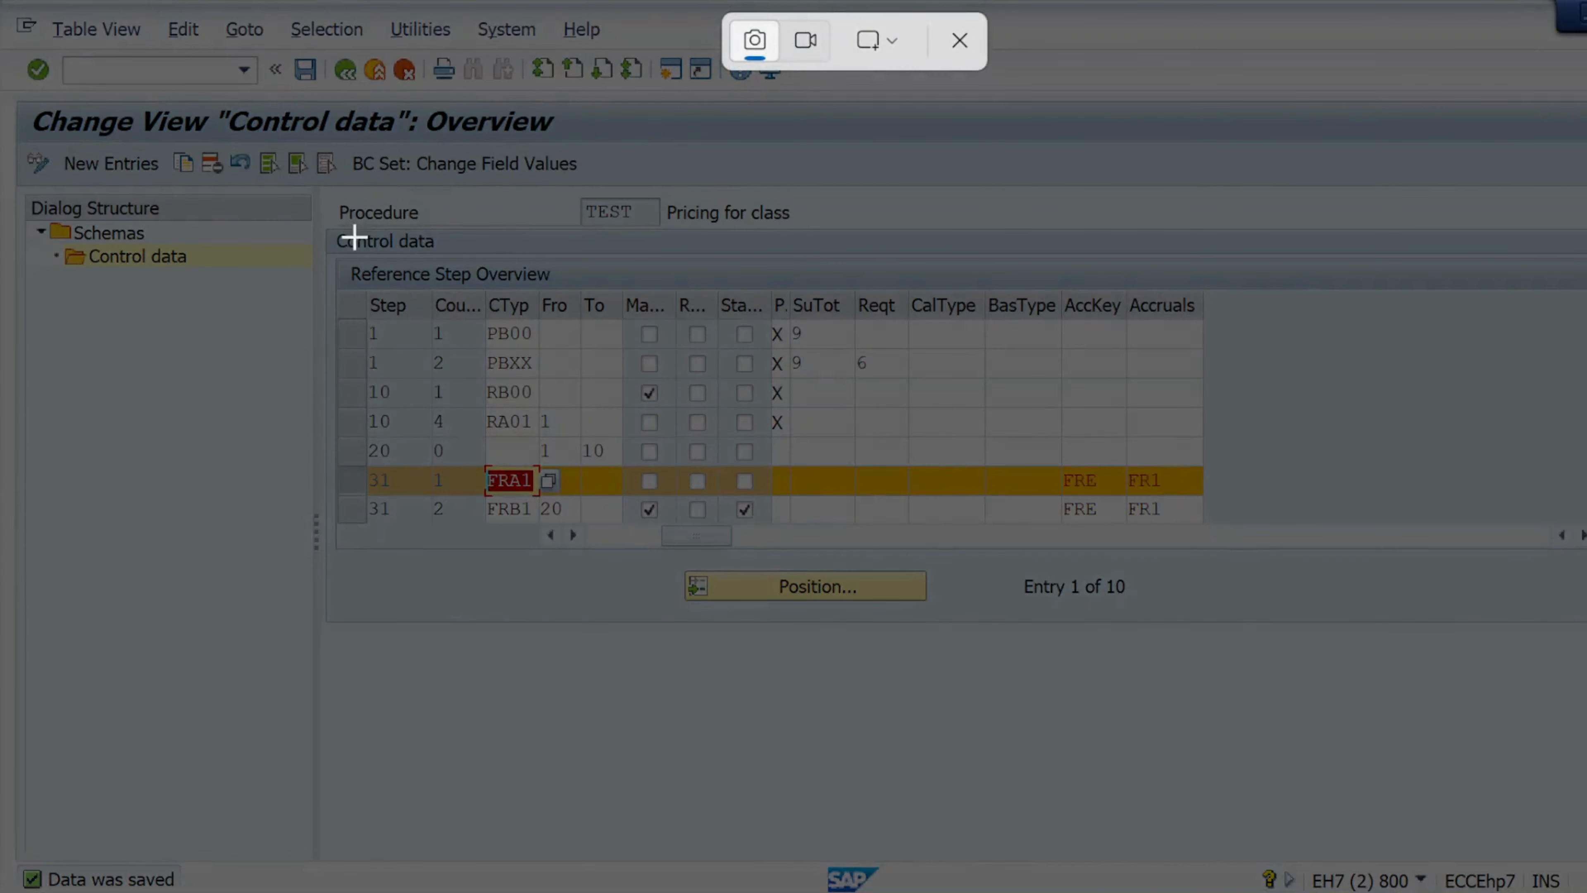
left_click_drag(1, 89, 1586, 824)
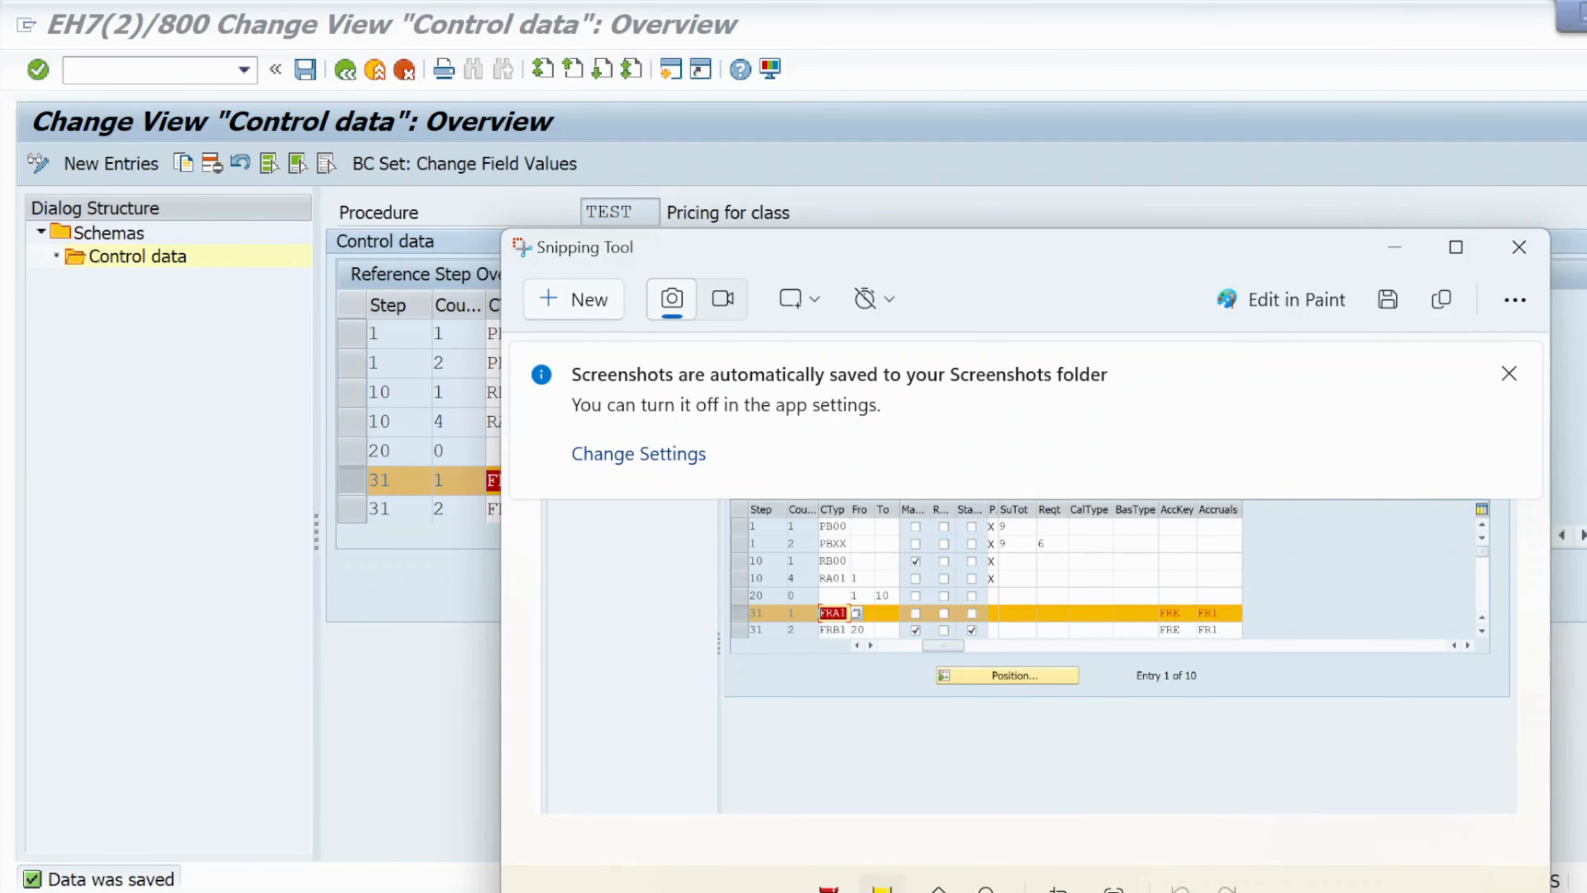
Highlight the FRE and FR1 keys and condition type FRA1 in the snip in yellow, then return to the notes document.
left_click(1456, 247)
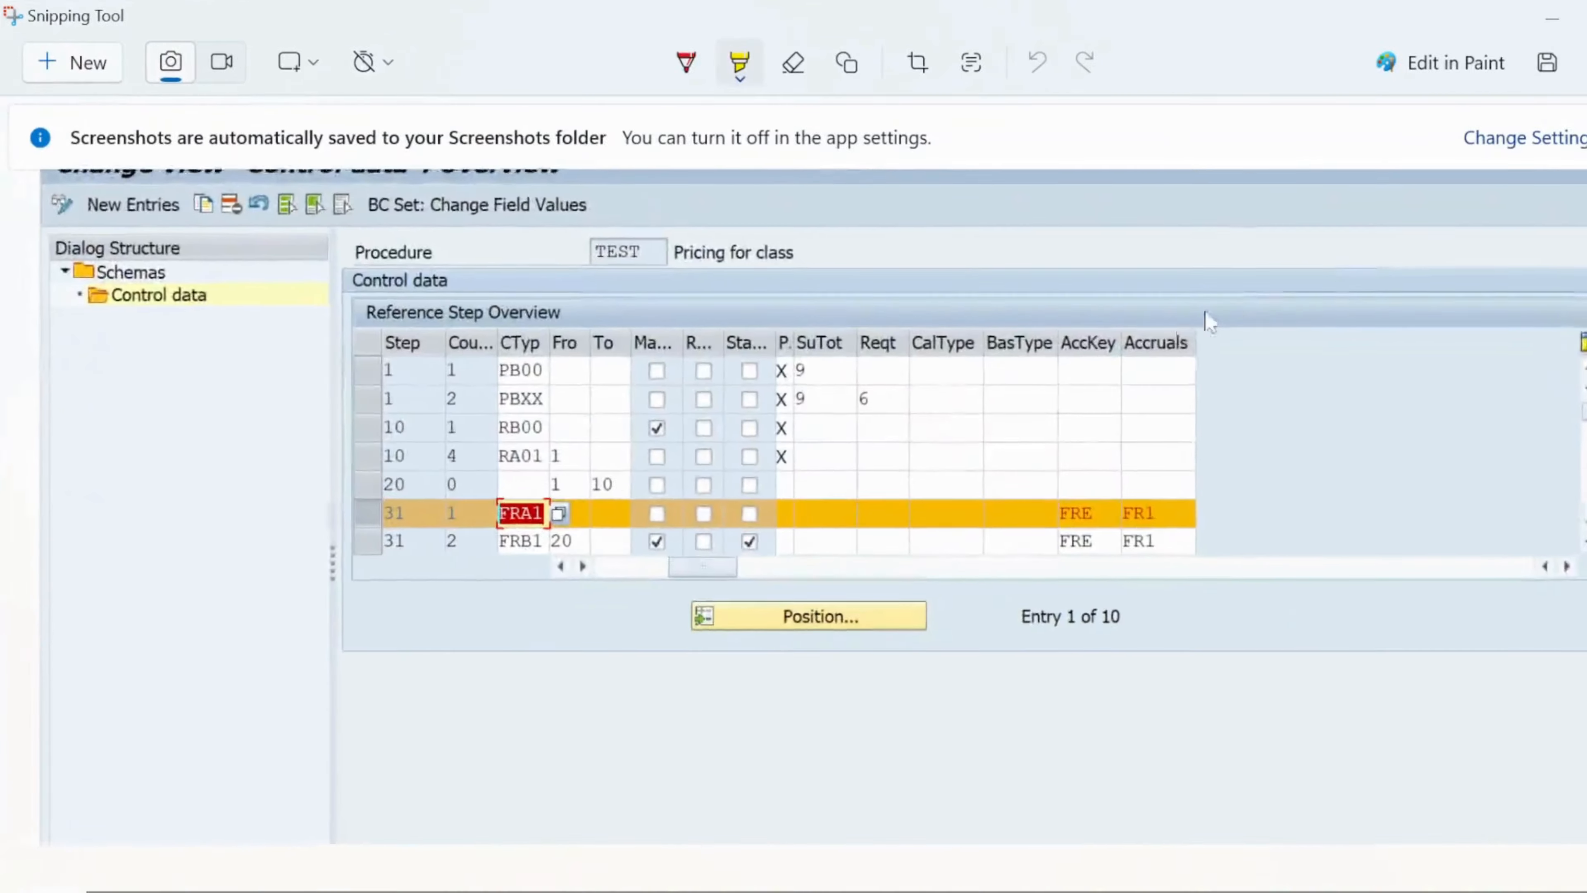
left_click(741, 66)
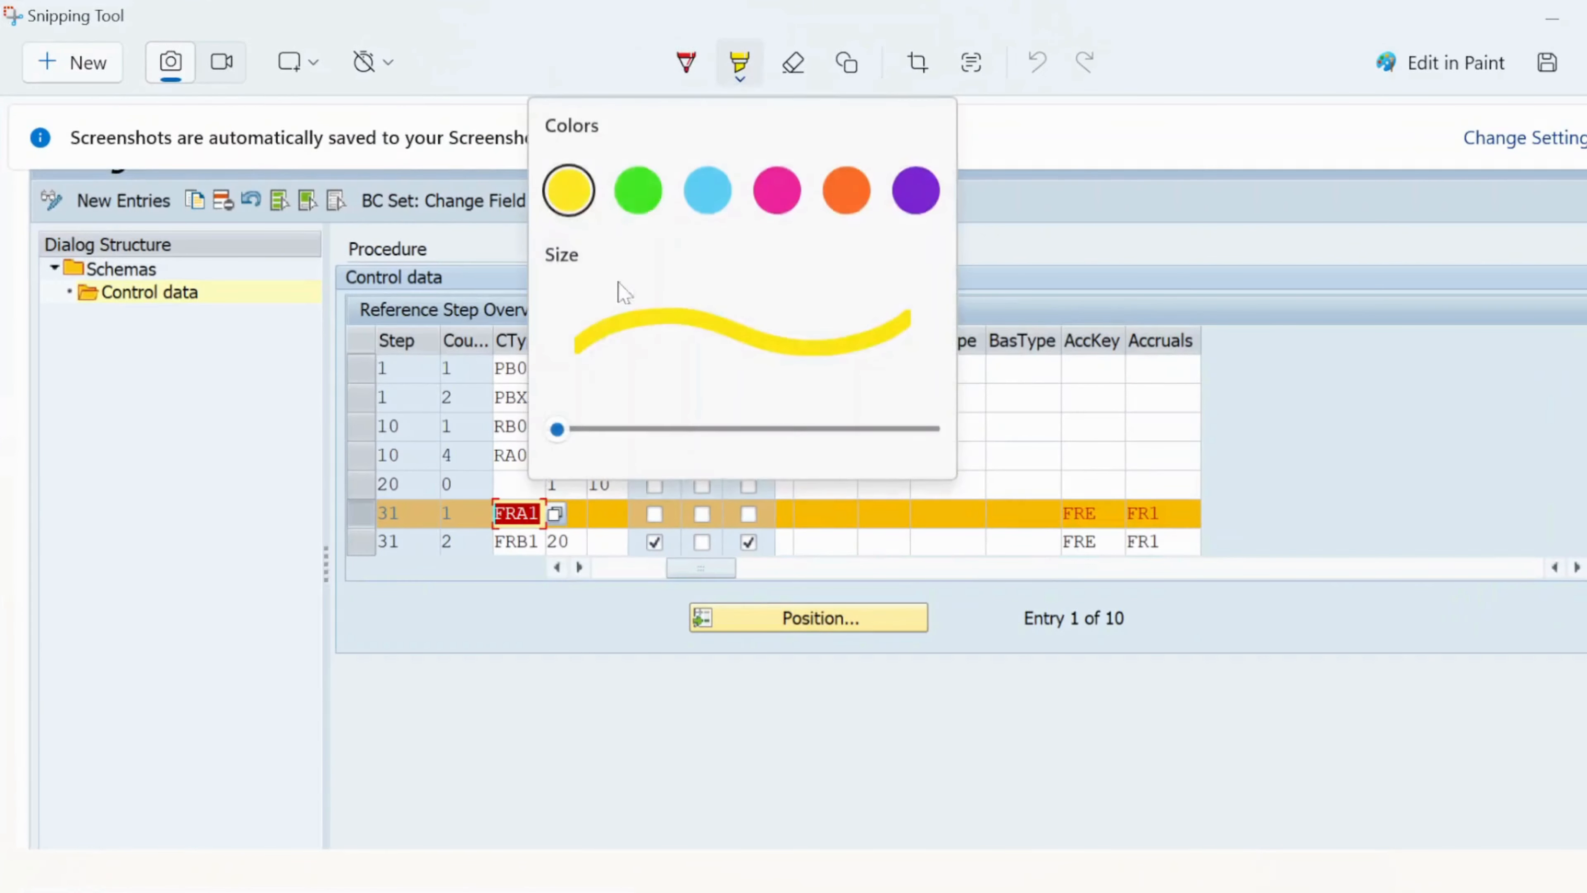
left_click(550, 626)
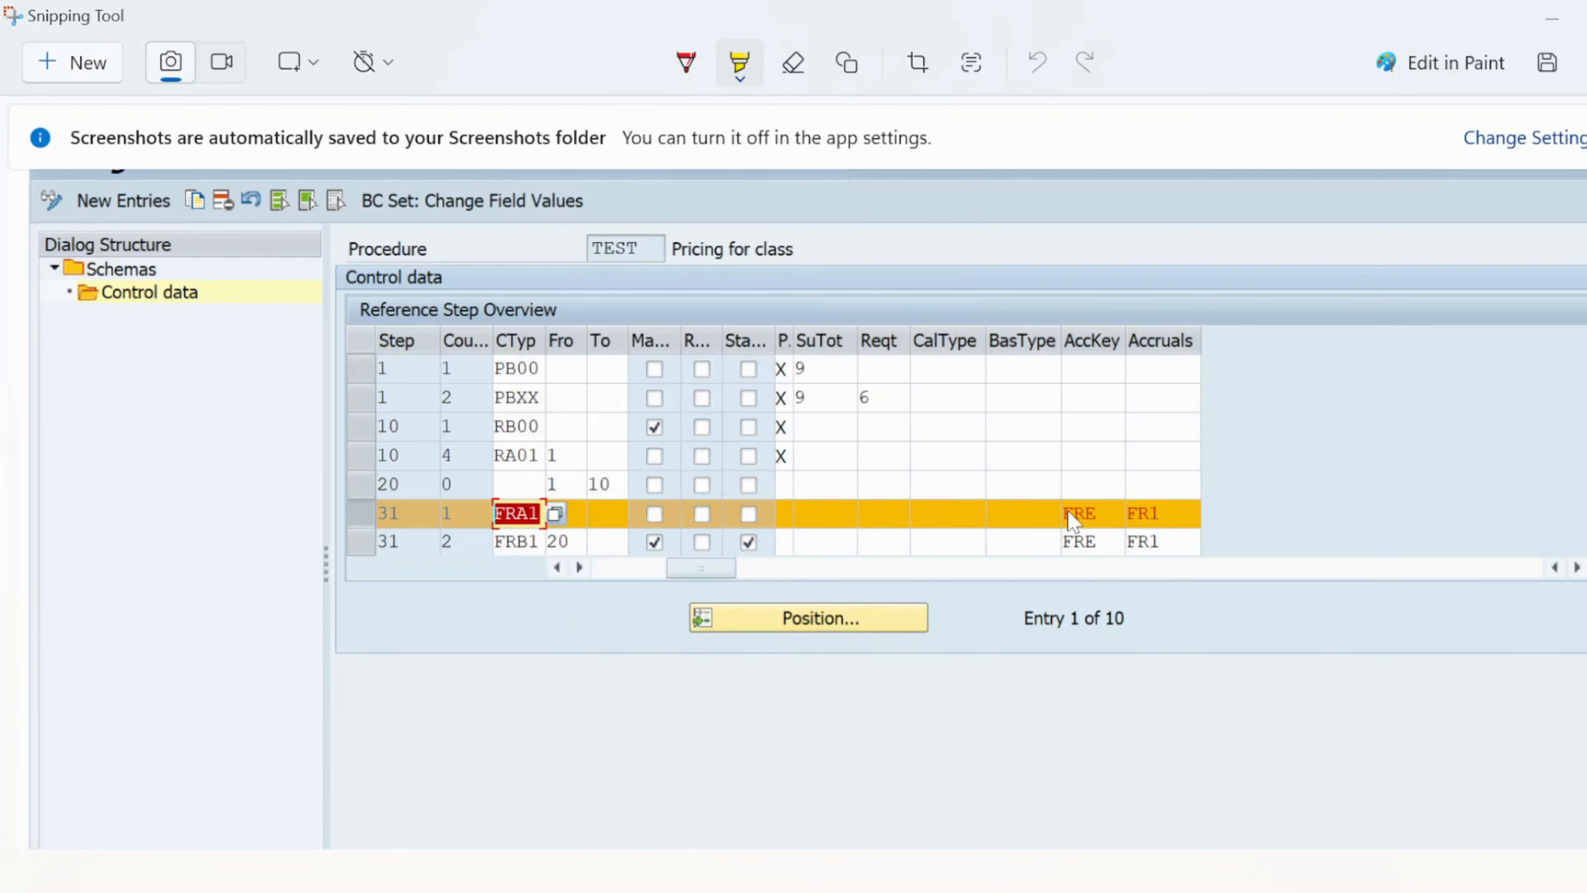
left_click_drag(1066, 520, 1148, 525)
mouse_move(500, 524)
left_mouse_down()
mouse_move(544, 526)
mouse_move(503, 526)
left_mouse_up()
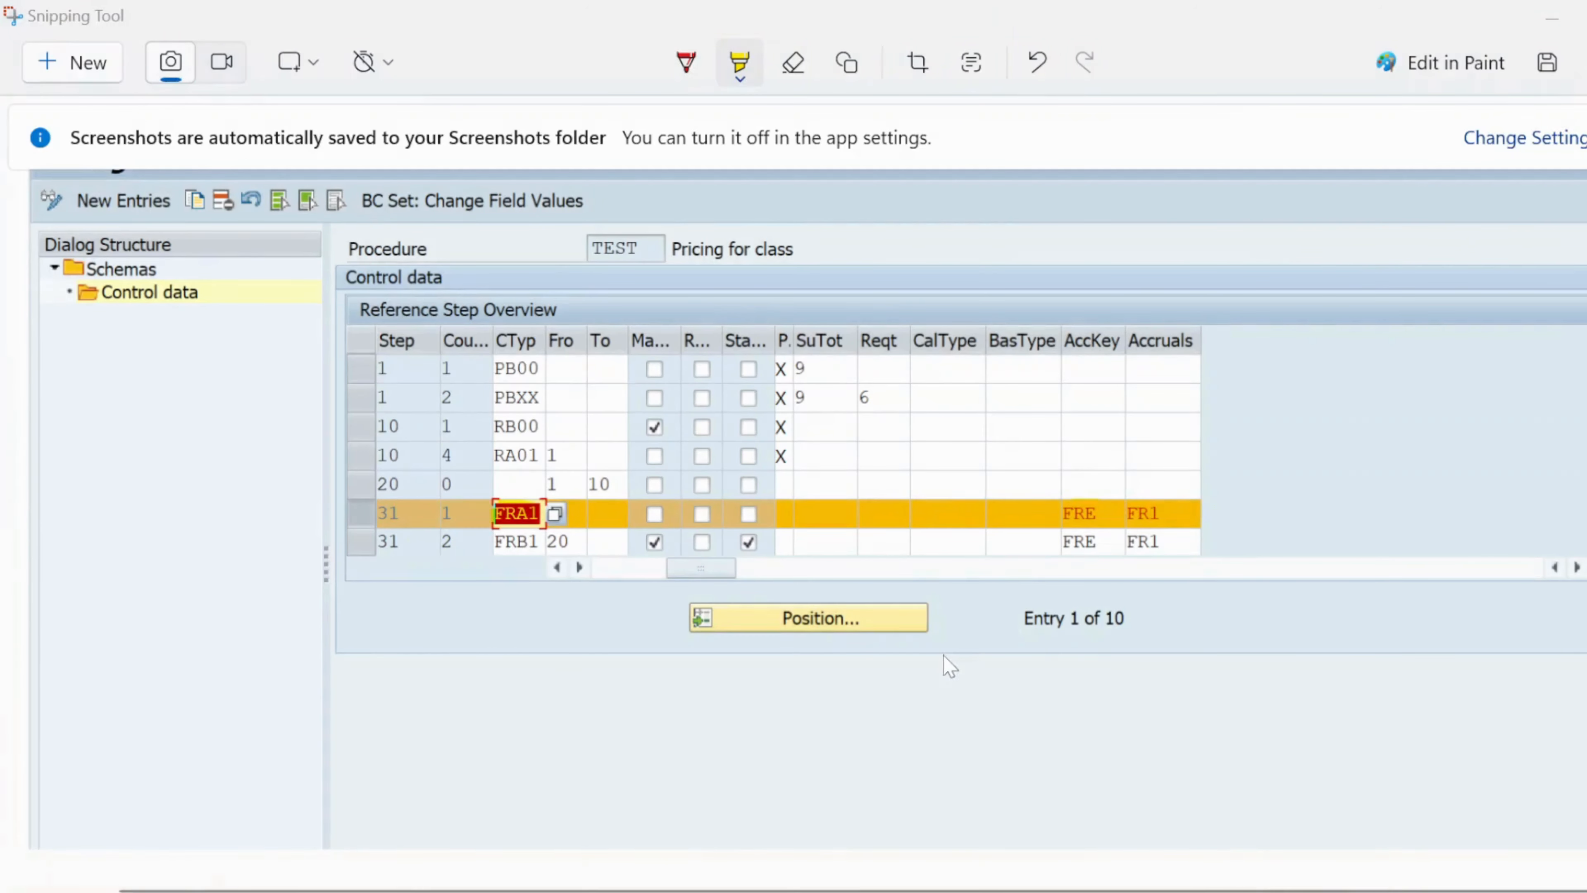
key("alt+Tab")
key("alt+Tab")
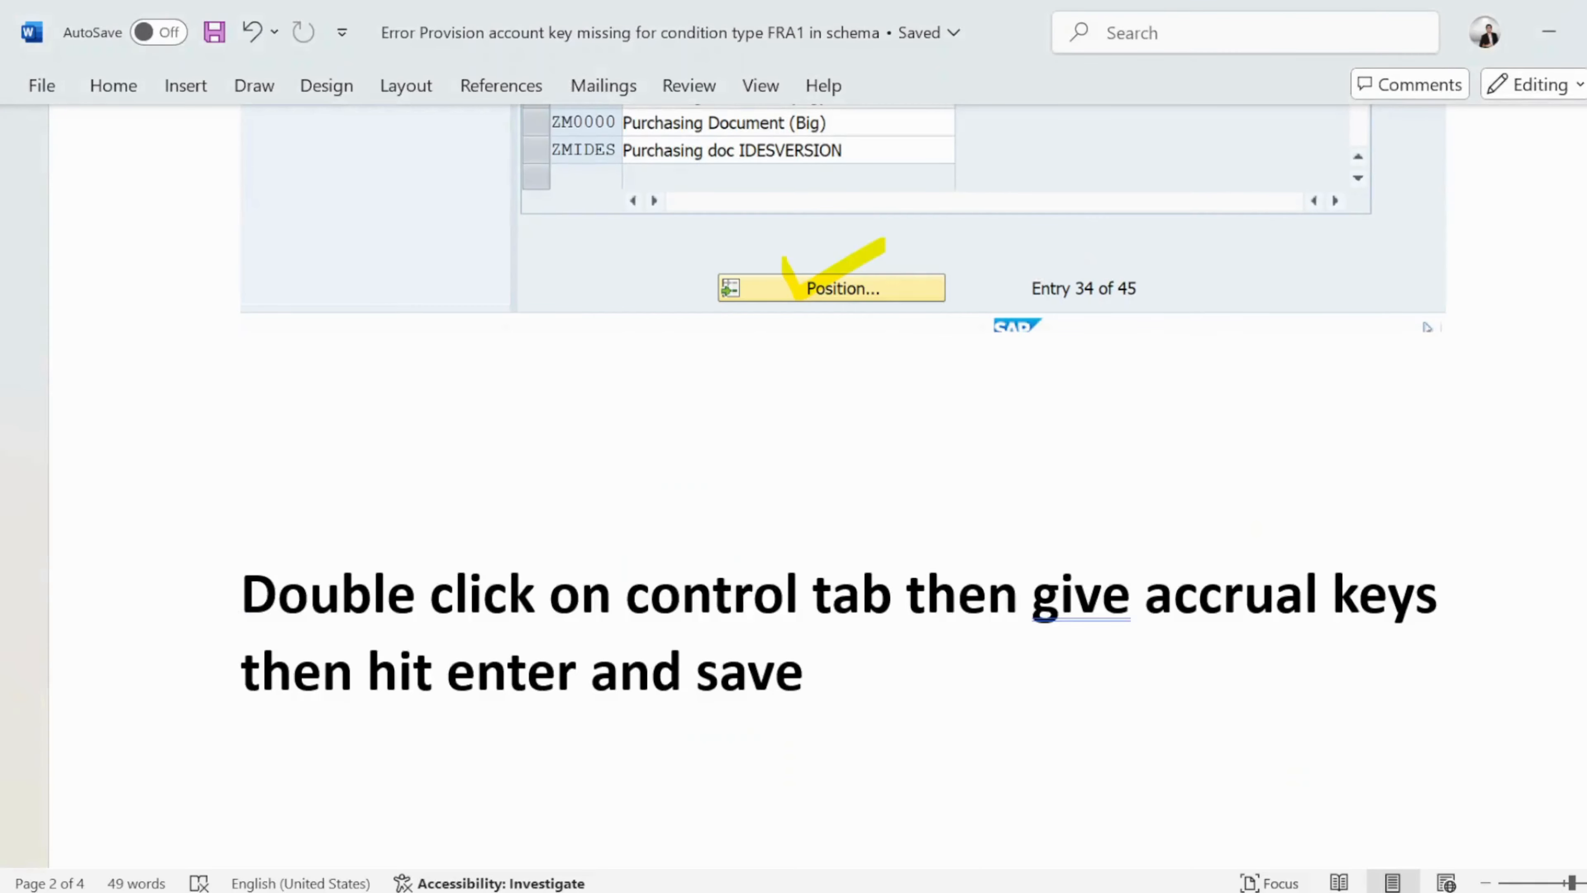
Paste the control data snip on a new line below the accrual-key instruction and append "as mentioned below" to that sentence.
left_click(240, 494)
left_click(818, 670)
key("Return")
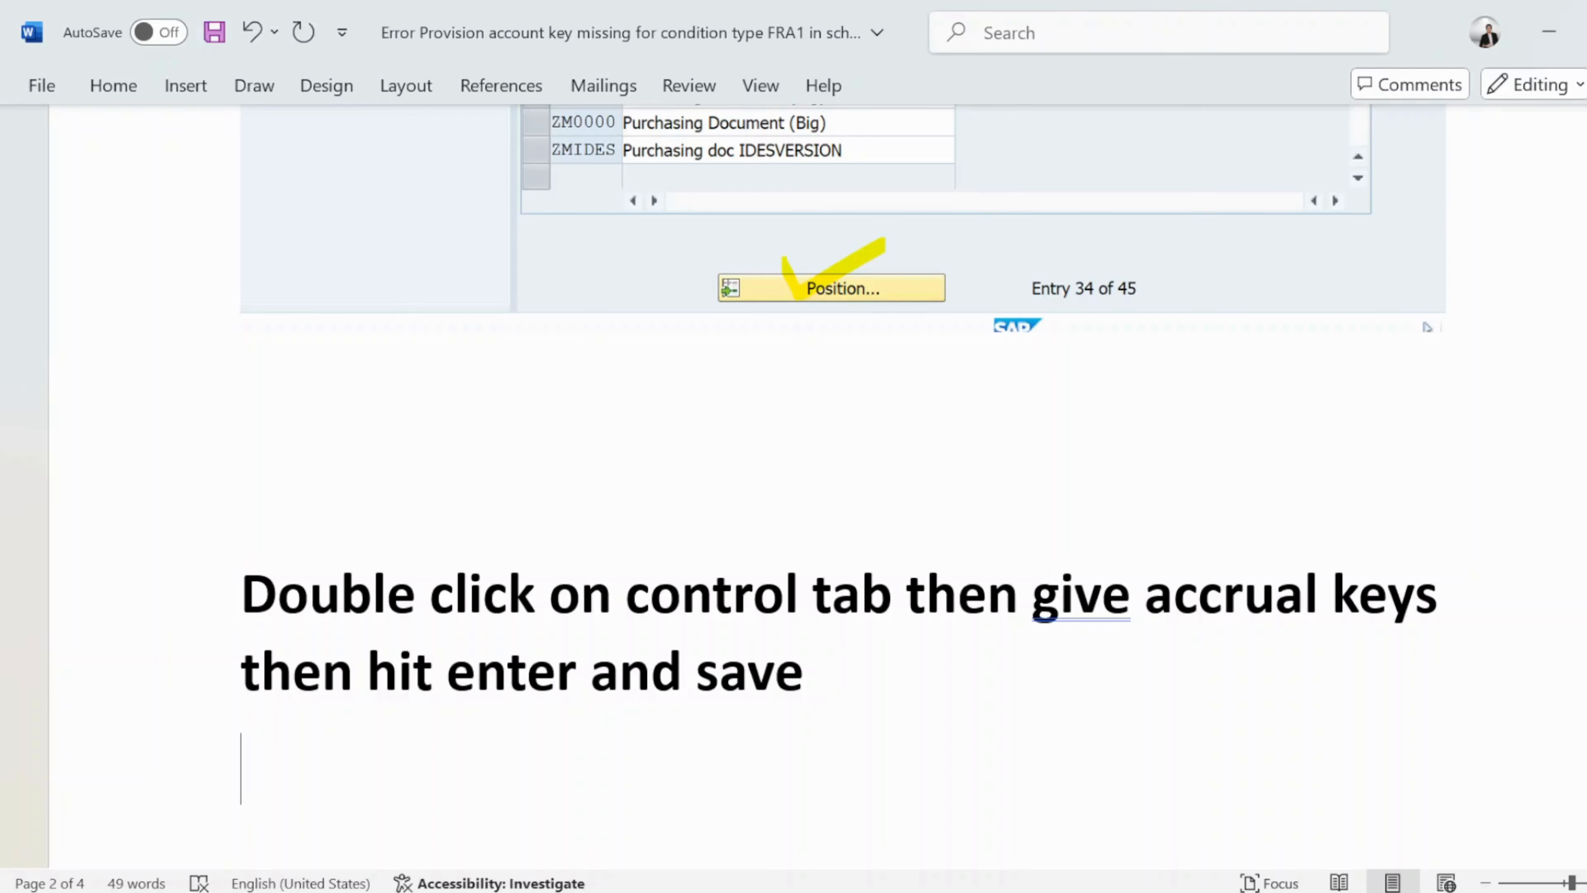
key("ctrl+v")
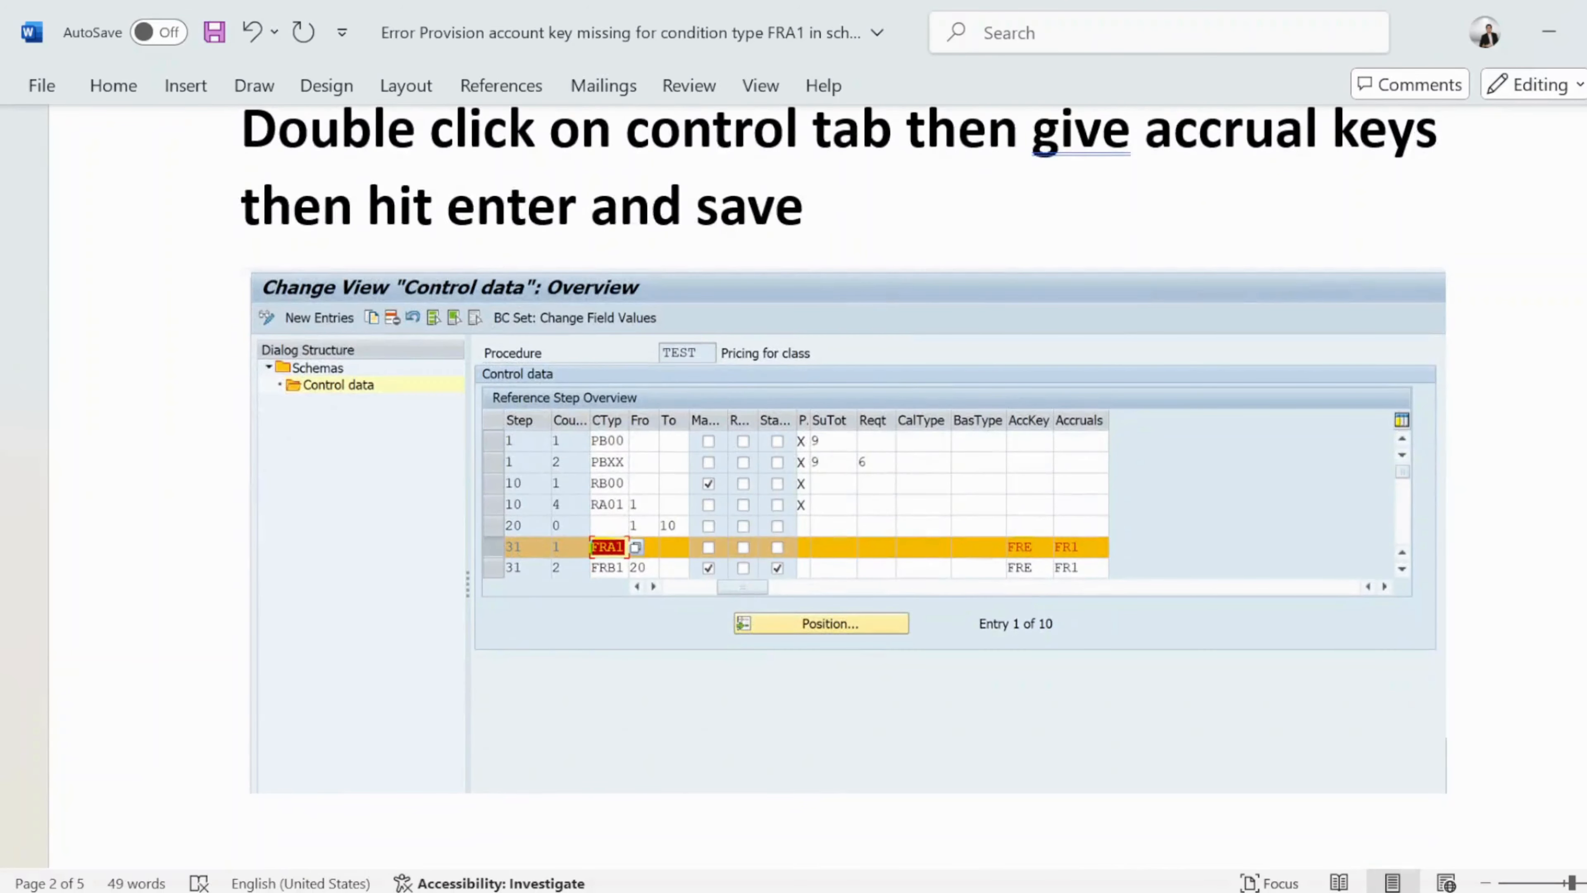
type("as")
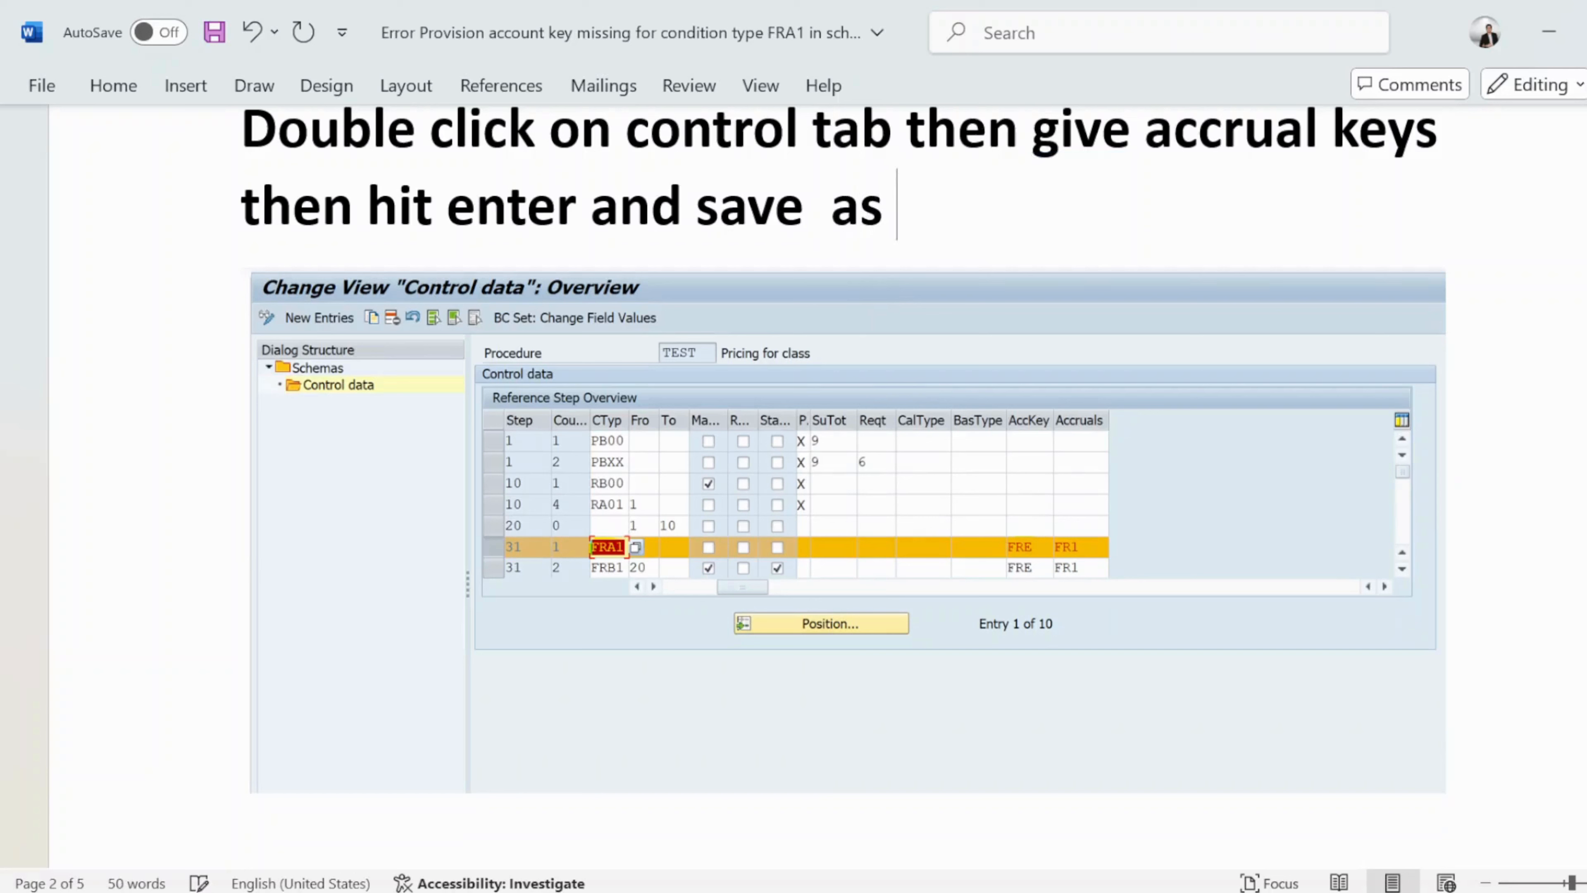
type(" mentioned")
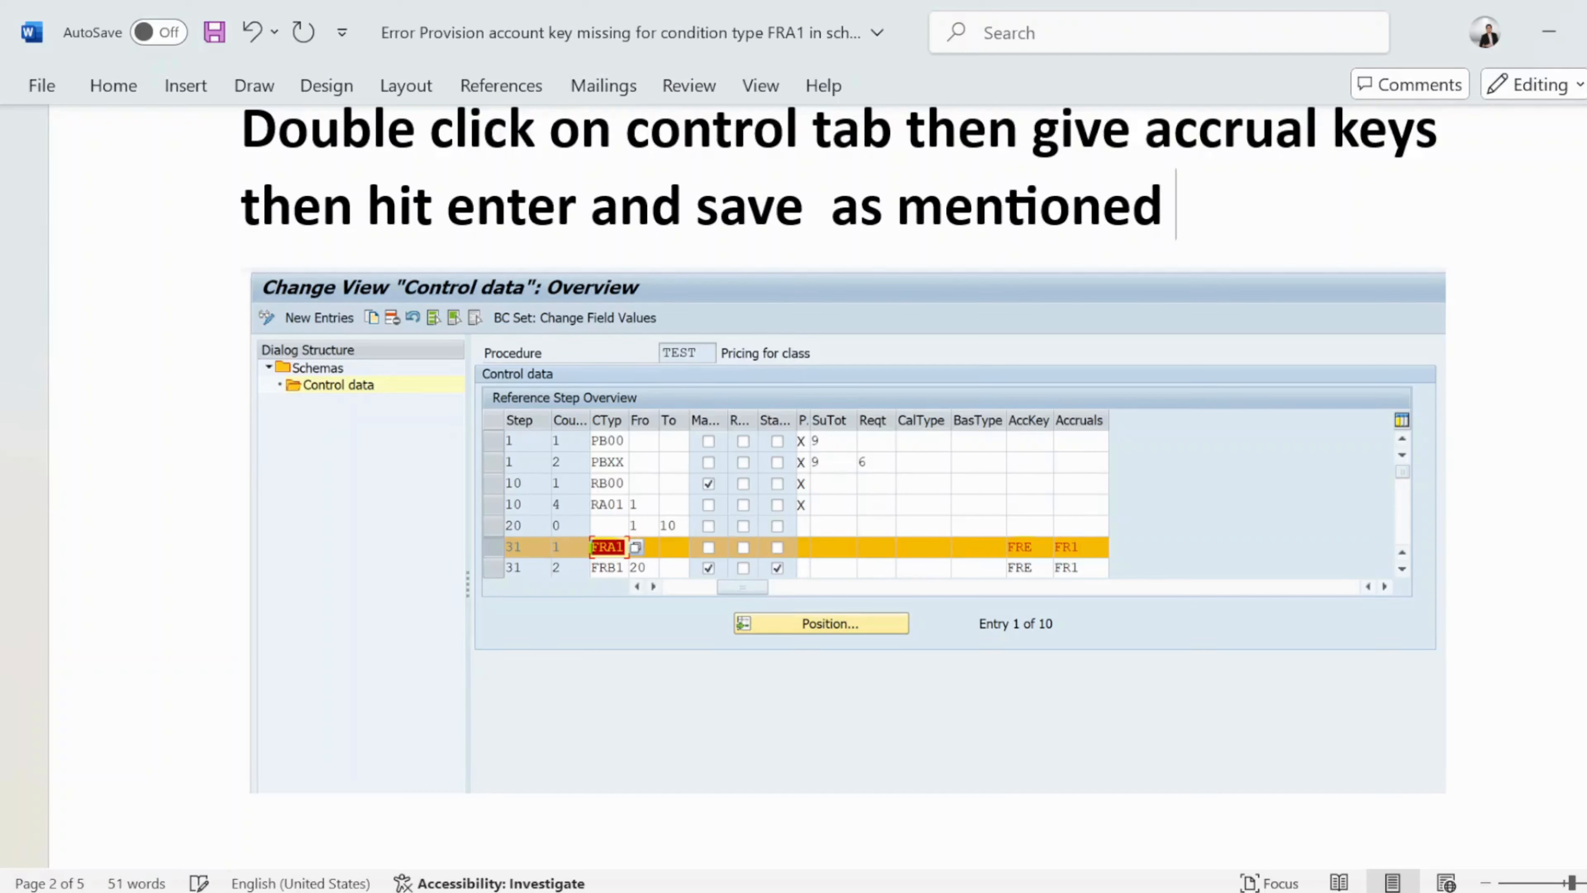
type(" below")
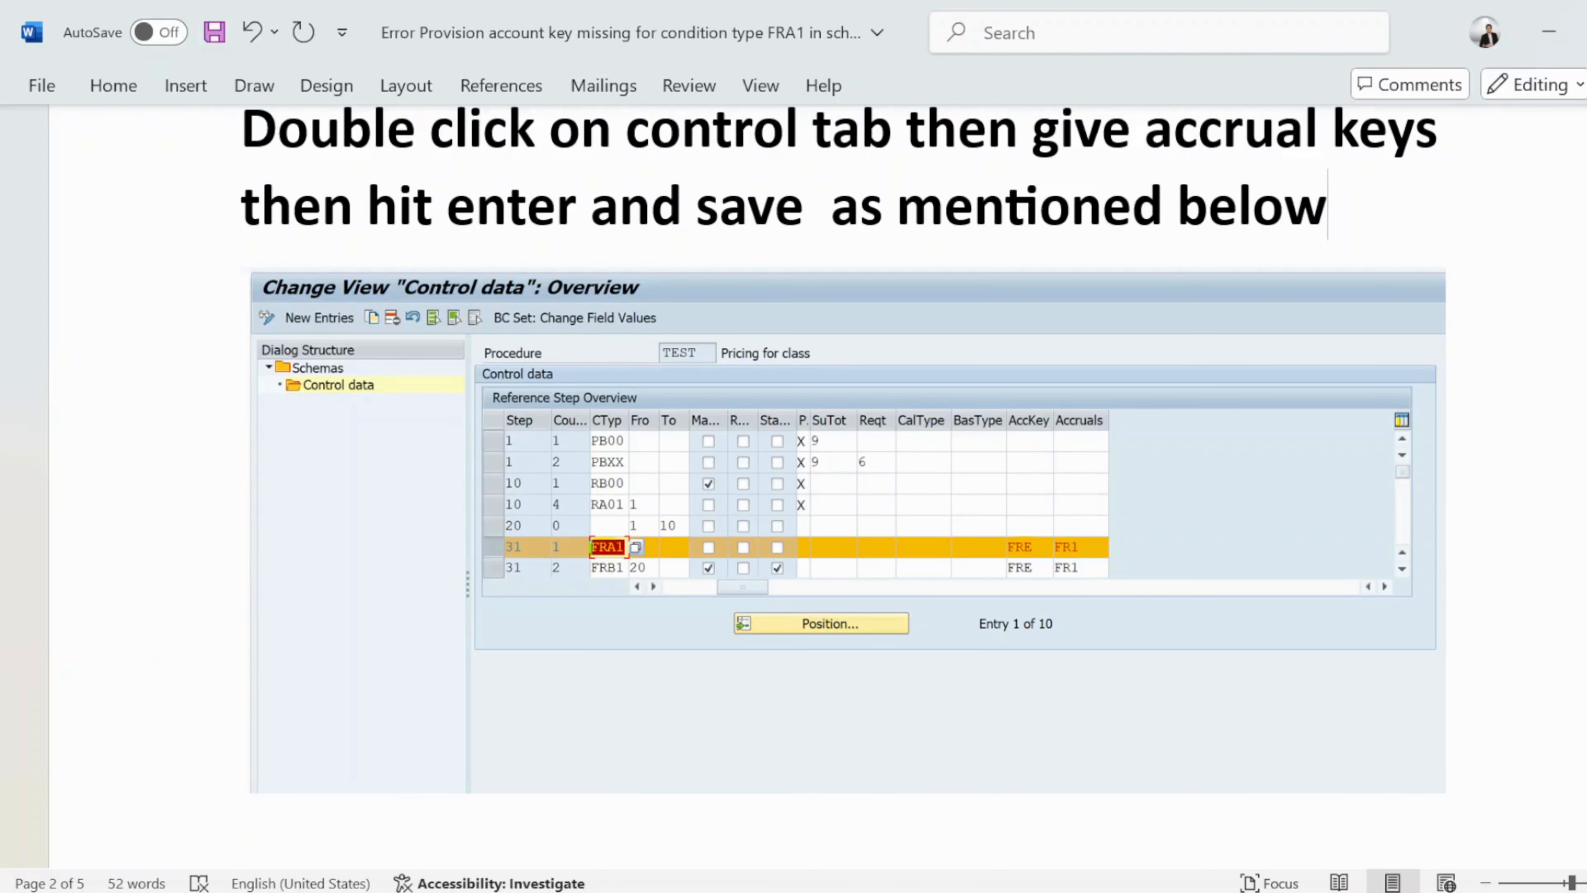
Return to the schema's control data in SAP, check the FRA1 account and accrual keys, and open transaction OBYC.
scroll(1580, 365, "down", 10)
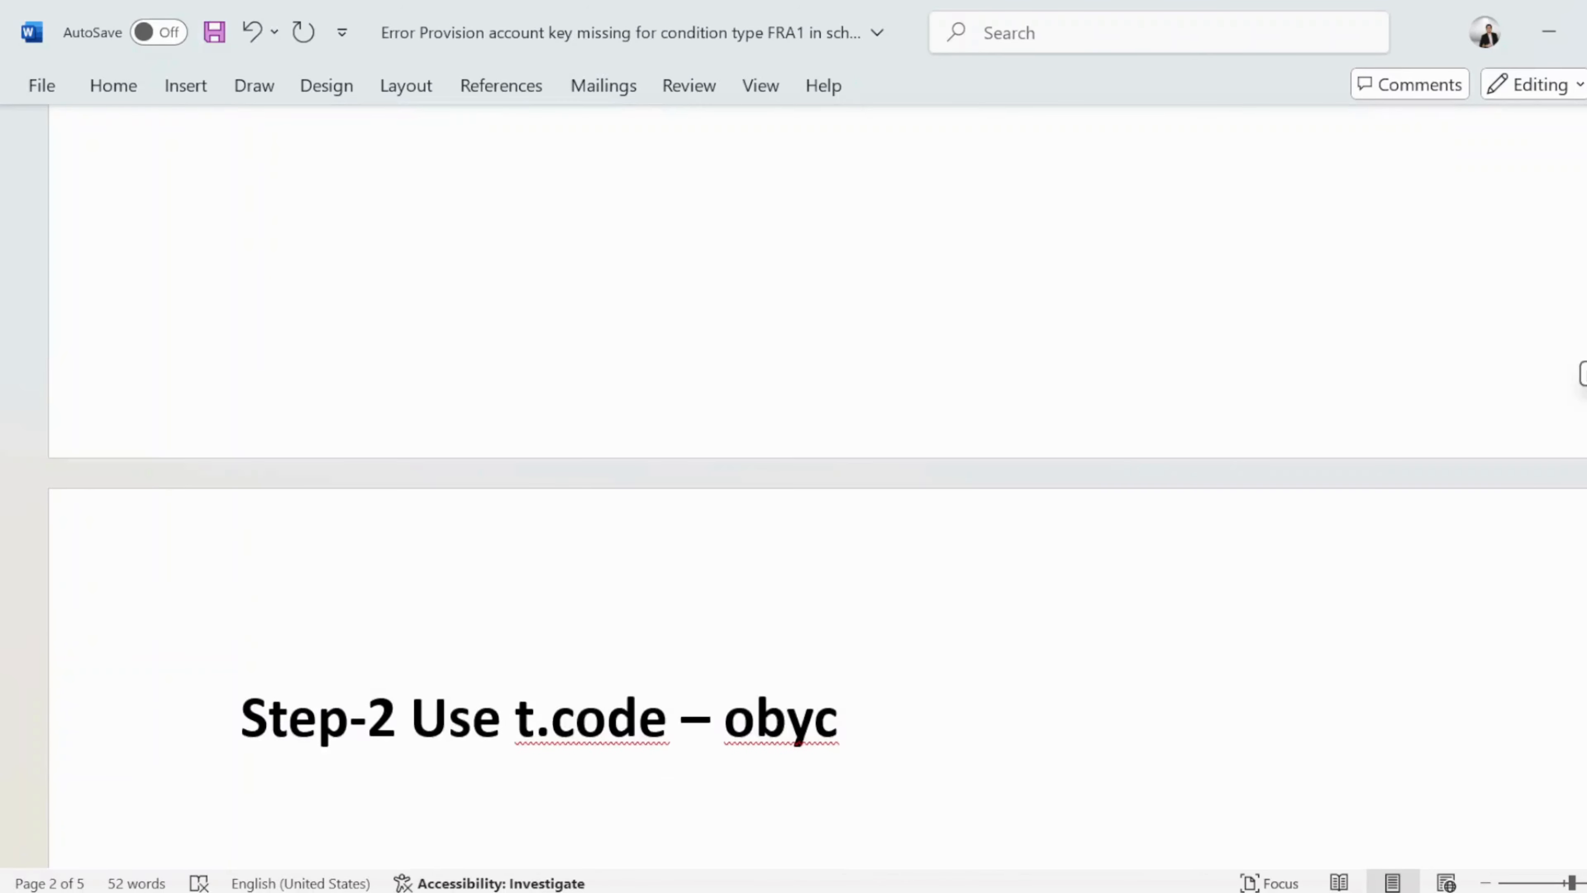
key("alt+Tab")
key("alt+Tab")
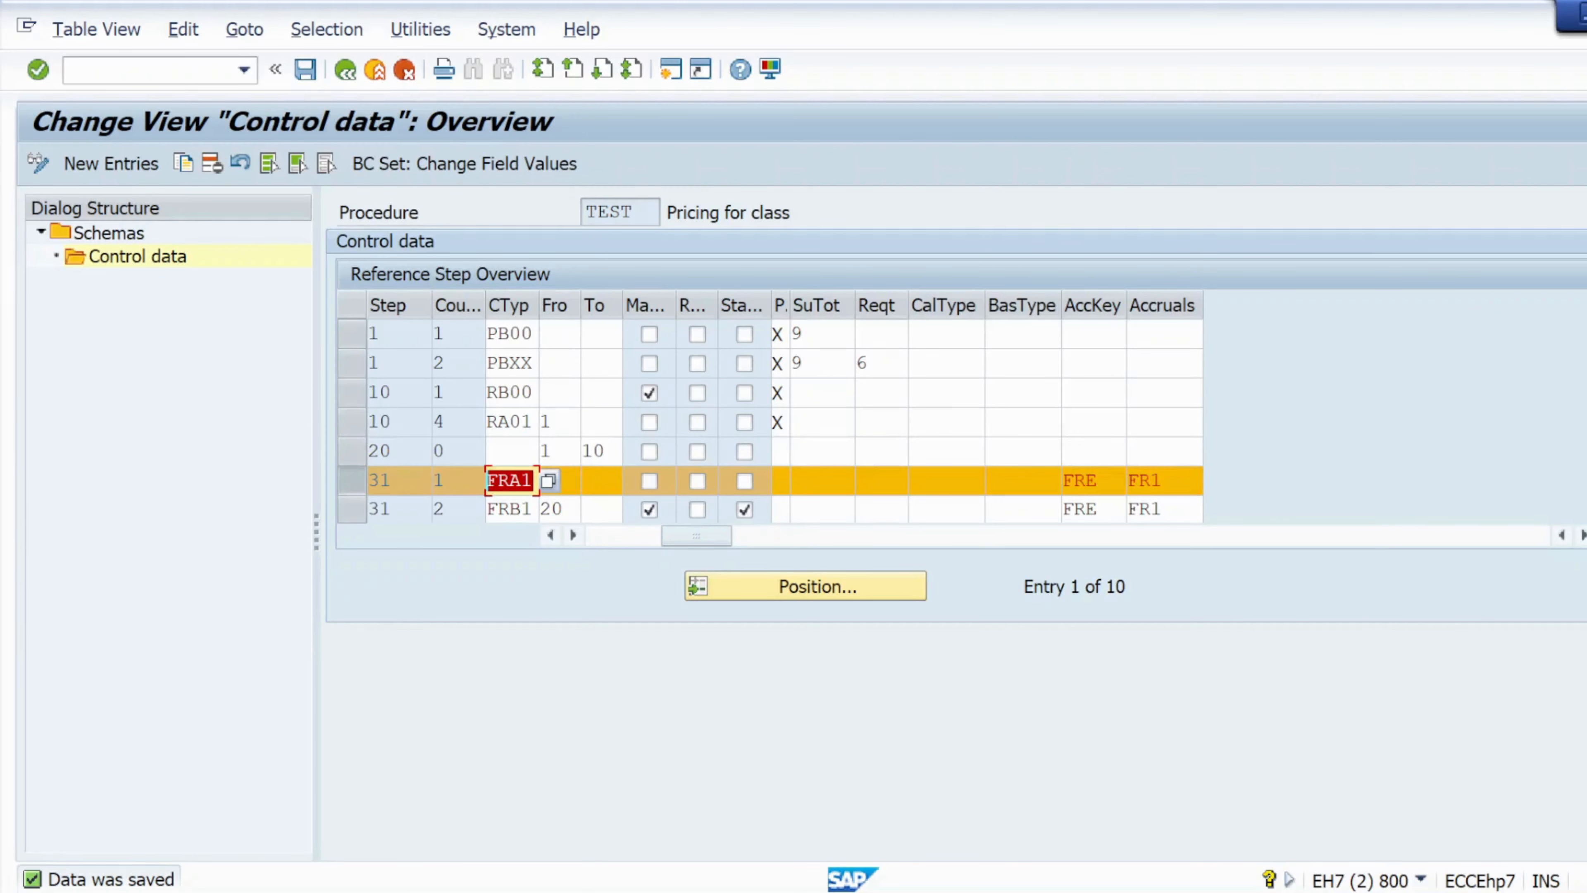
left_click(1112, 480)
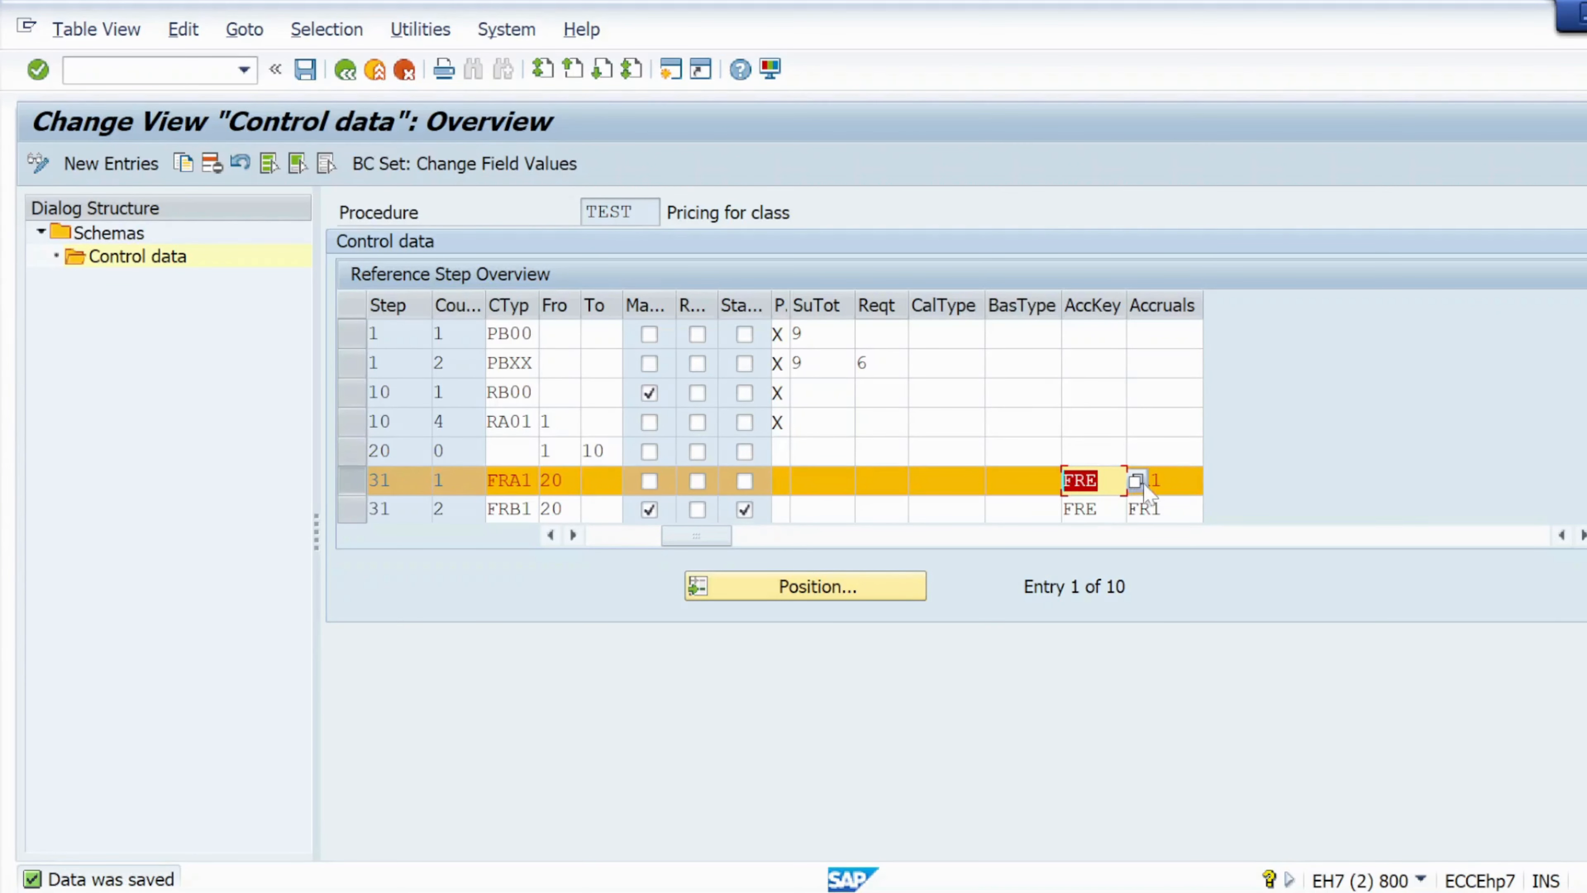
left_click_drag(1175, 480, 1128, 480)
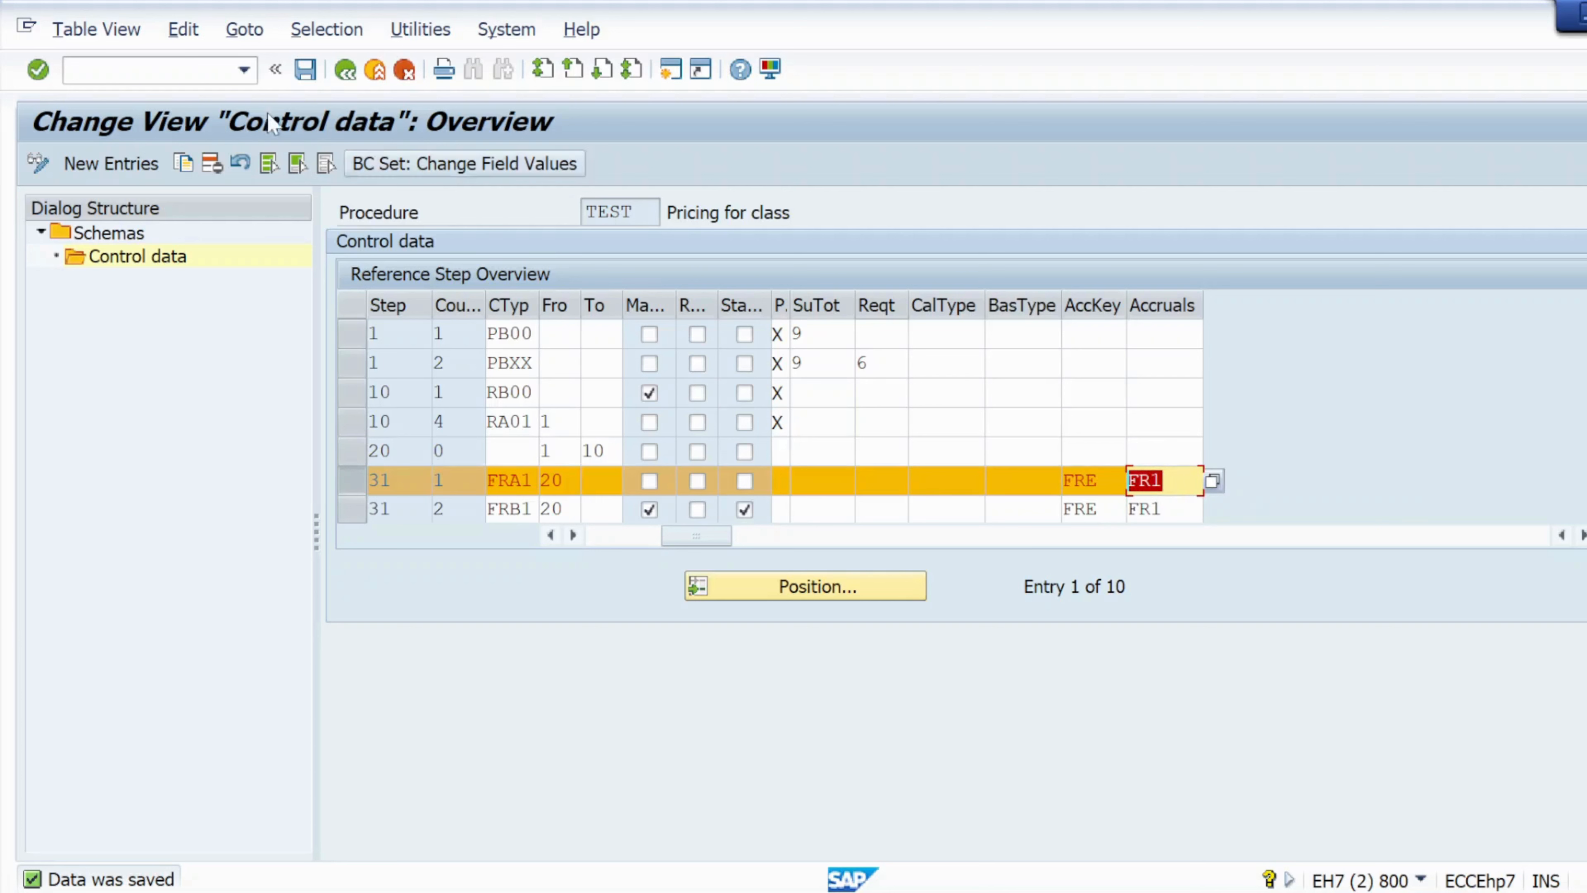
left_click(181, 70)
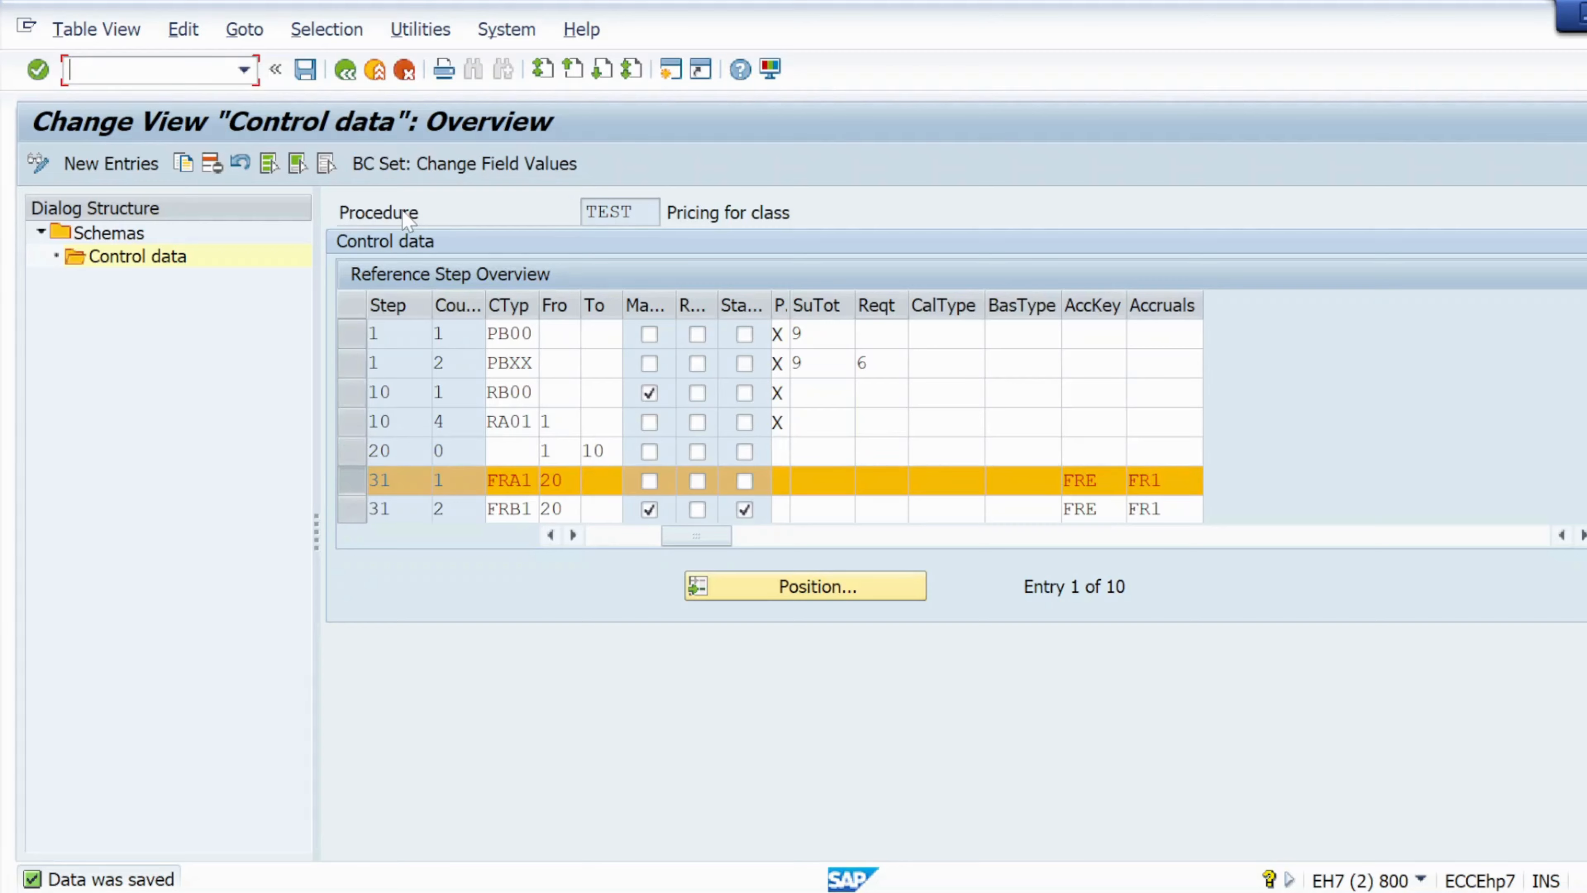
type("/nobyc")
key("Return")
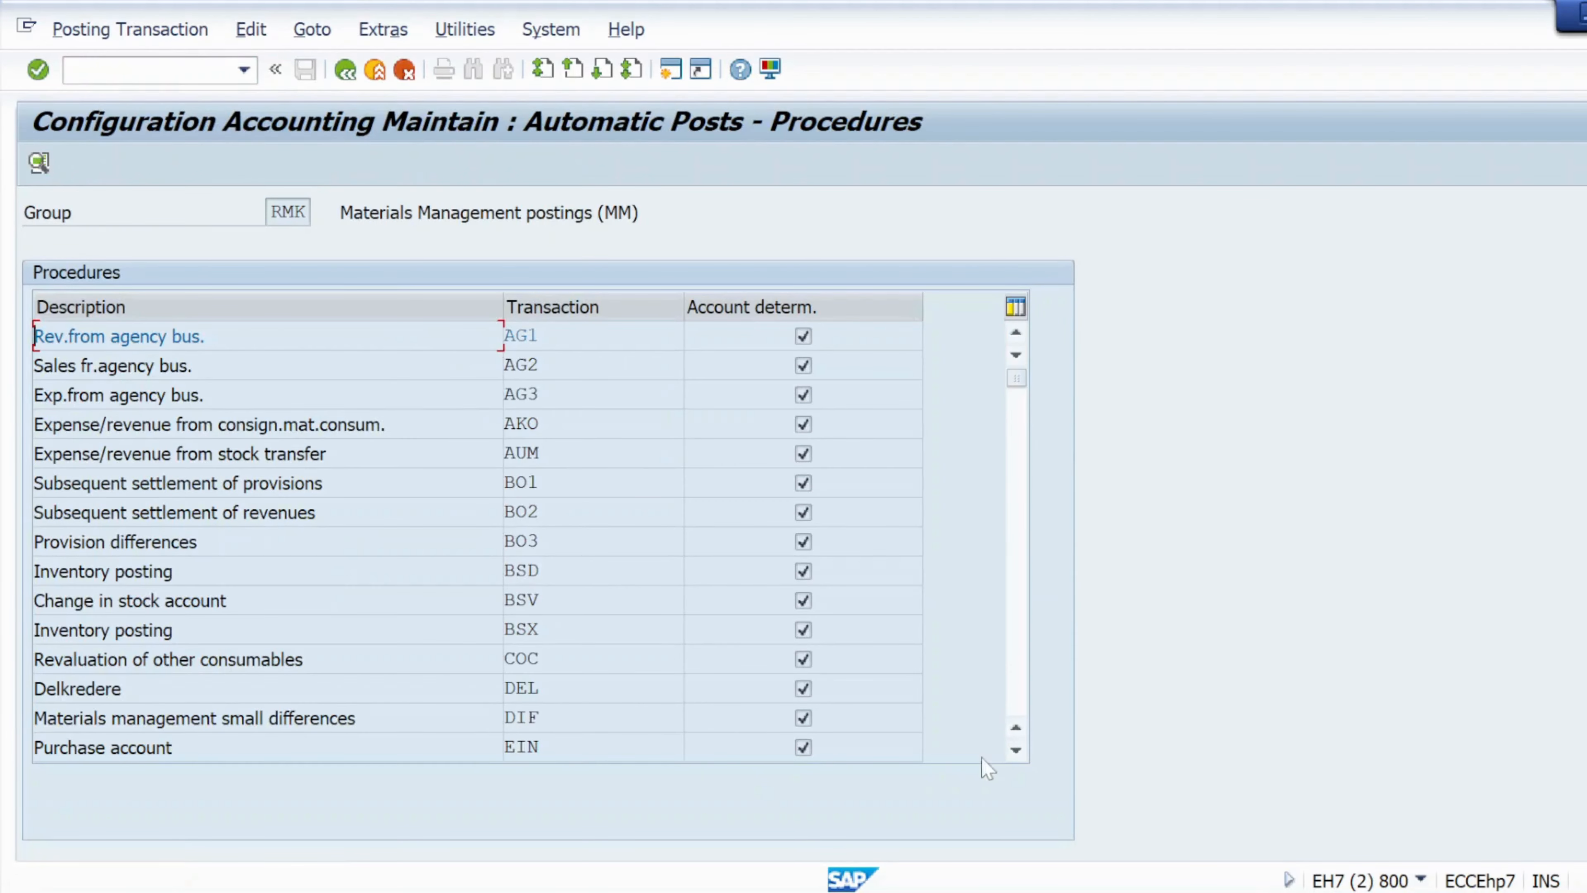
Open the account assignment for the FR1 Freight clearing transaction with chart of accounts INT1.
scroll(1016, 754, "down", 7)
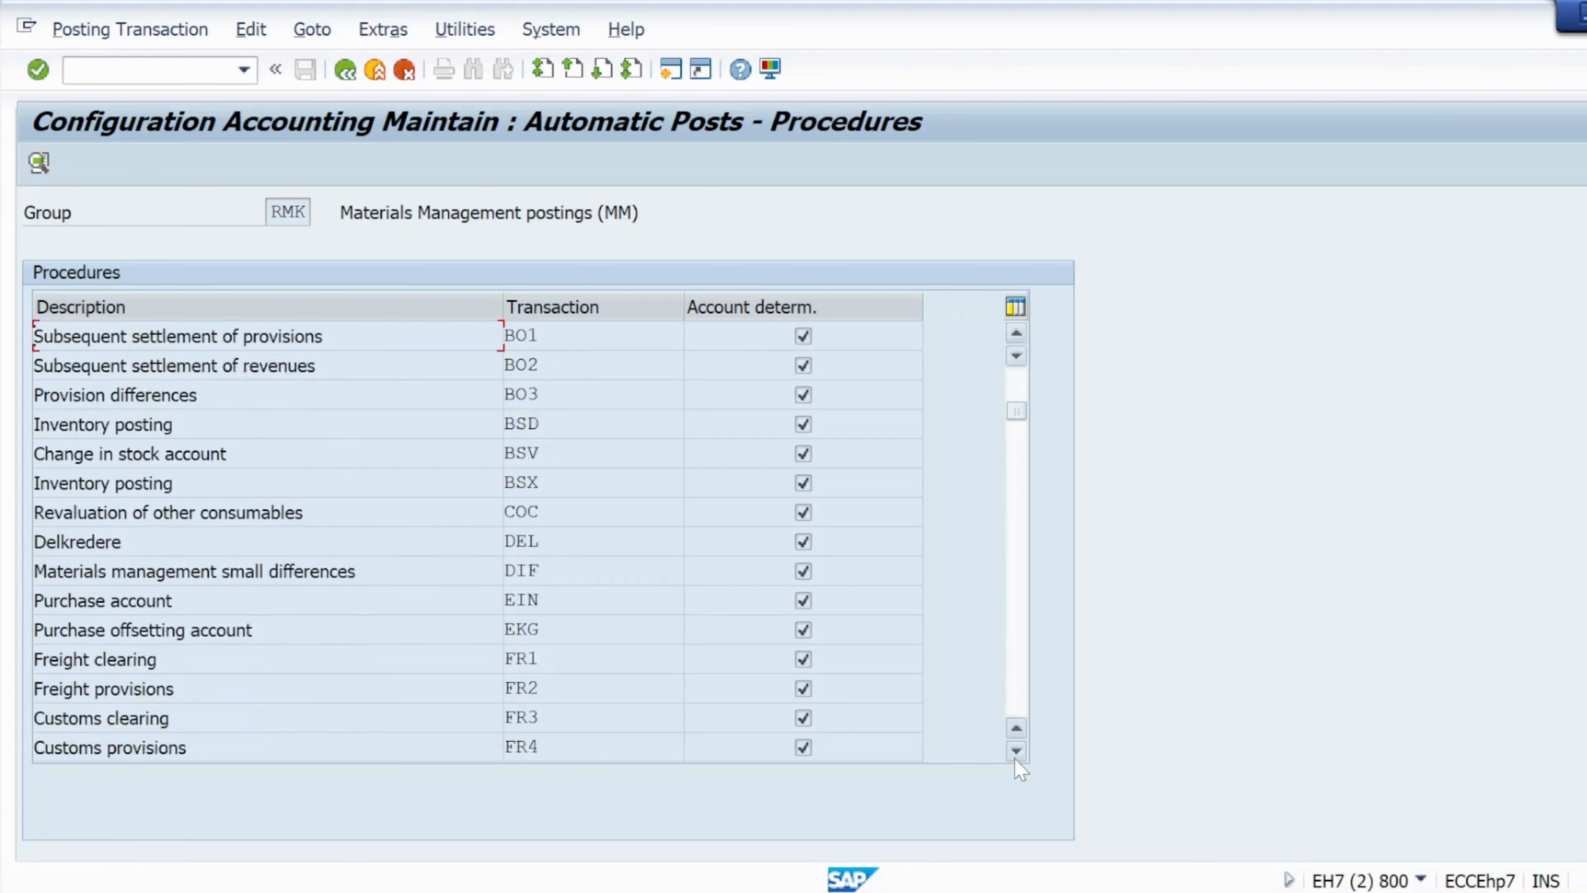
left_click(516, 600)
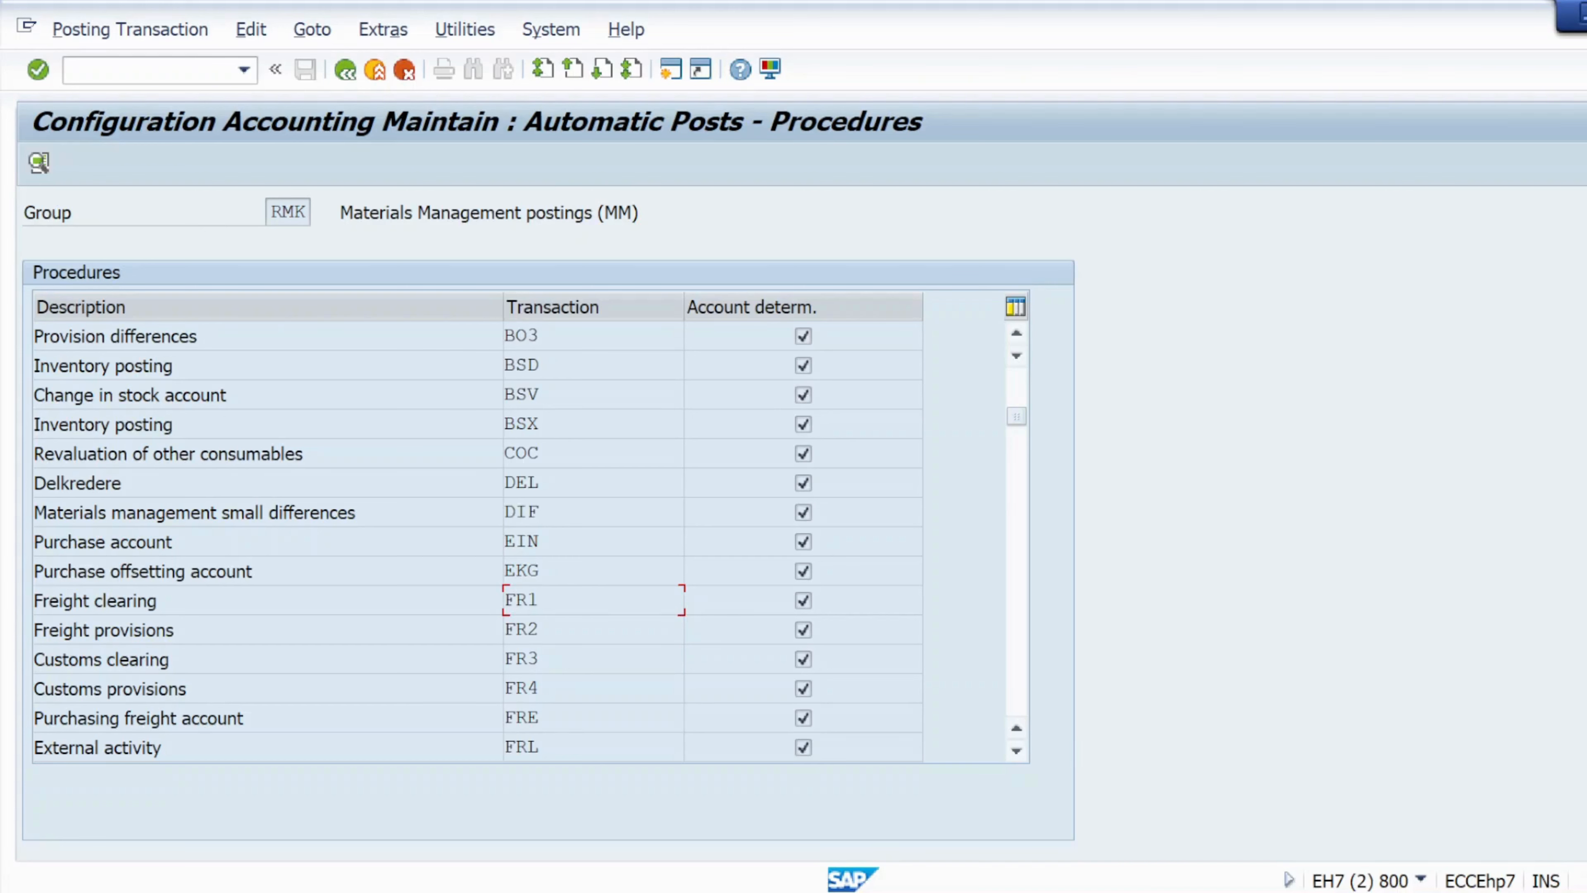
double_click(516, 601)
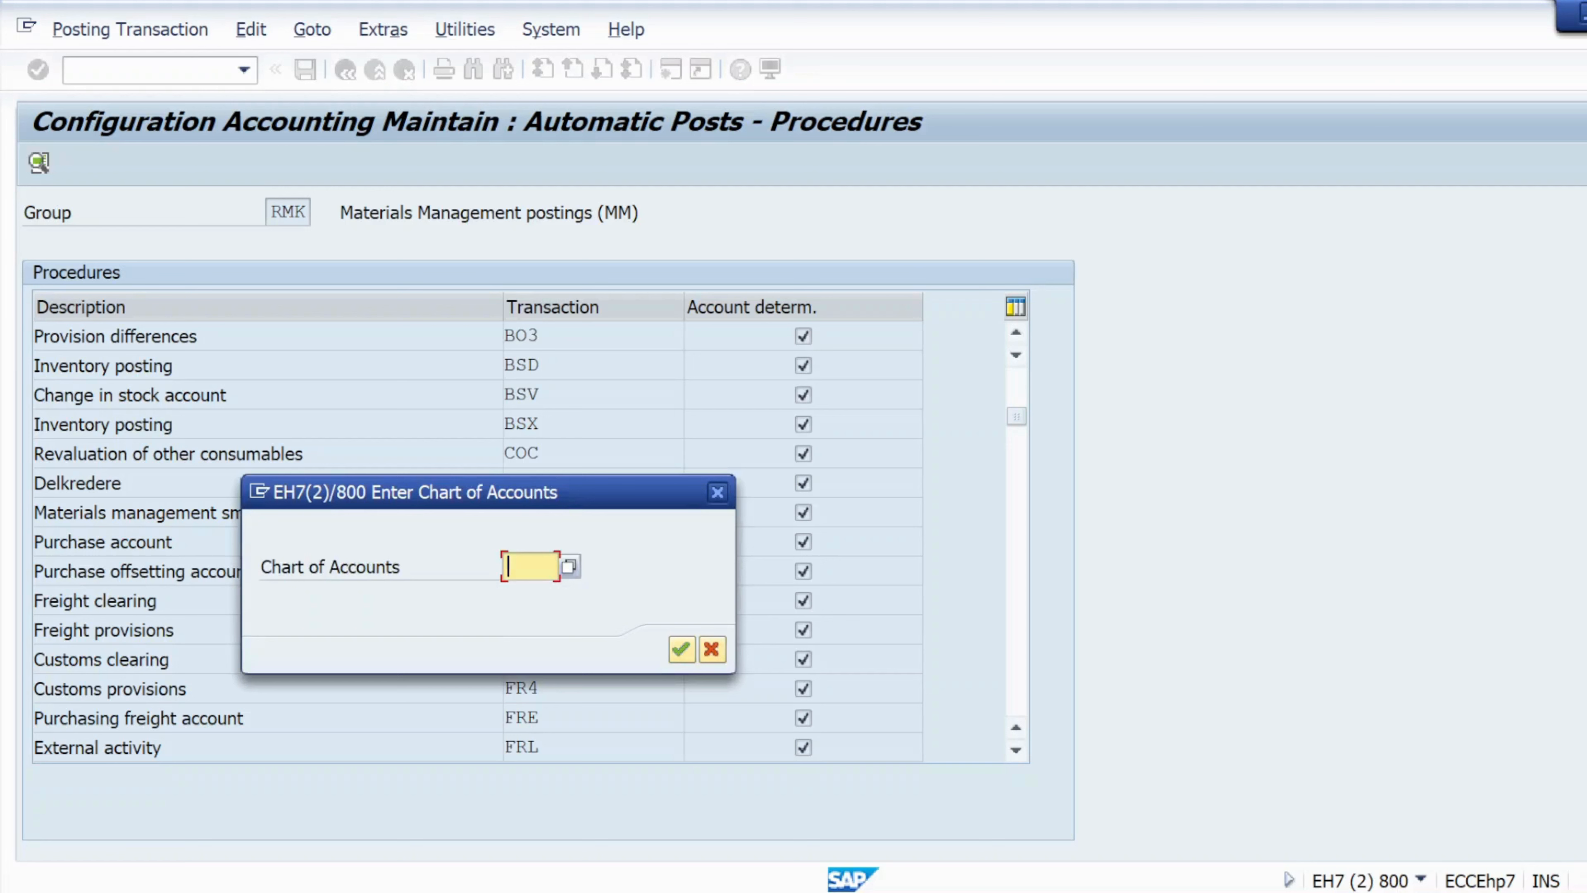
type("in")
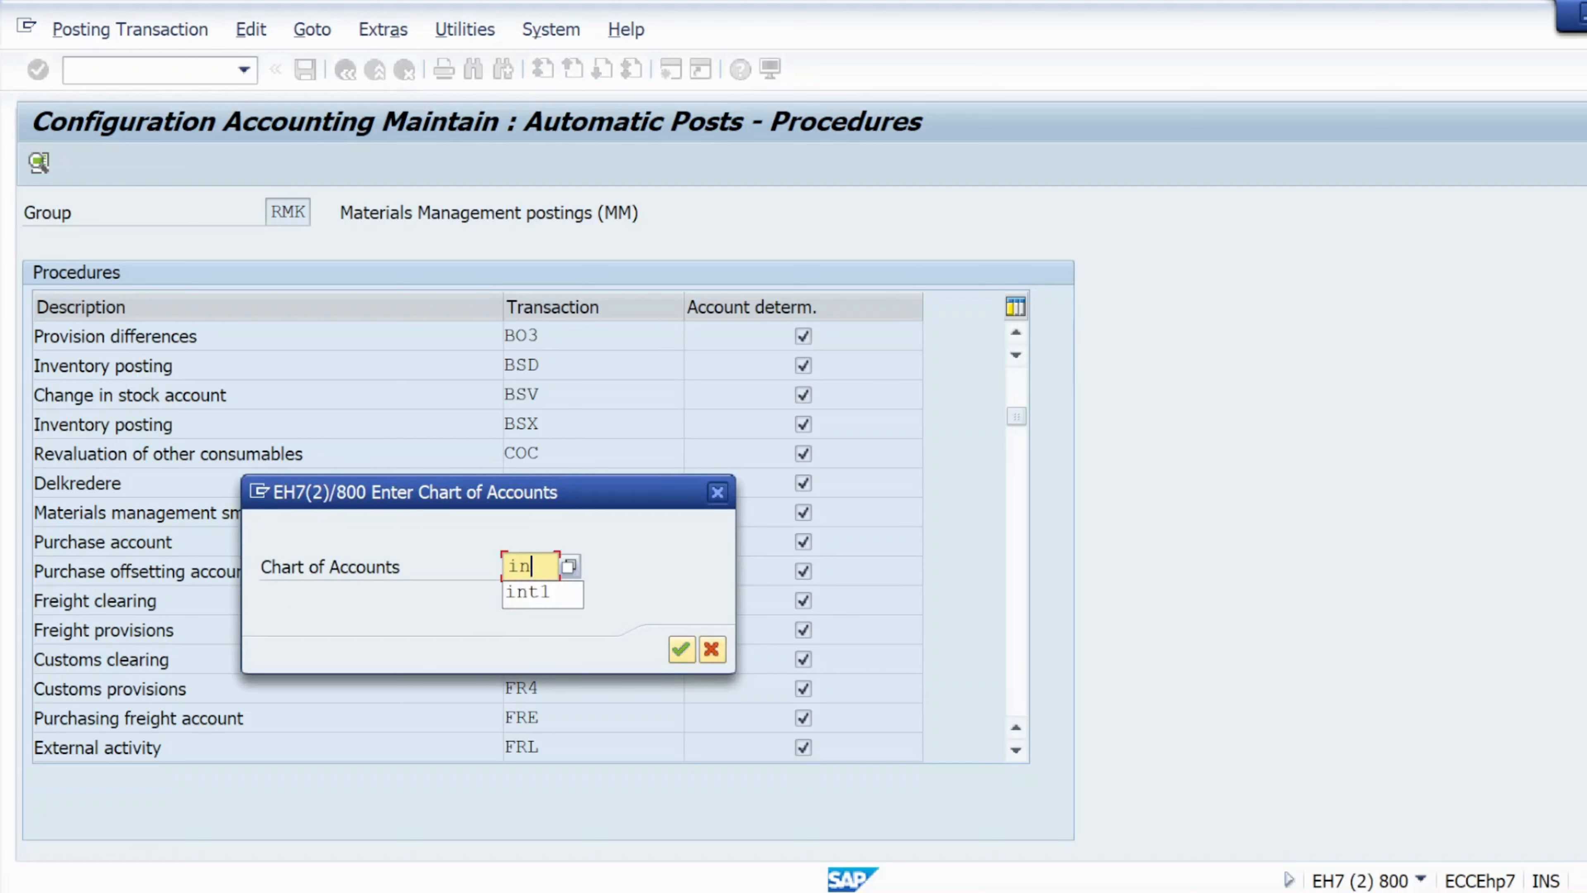
left_click(538, 593)
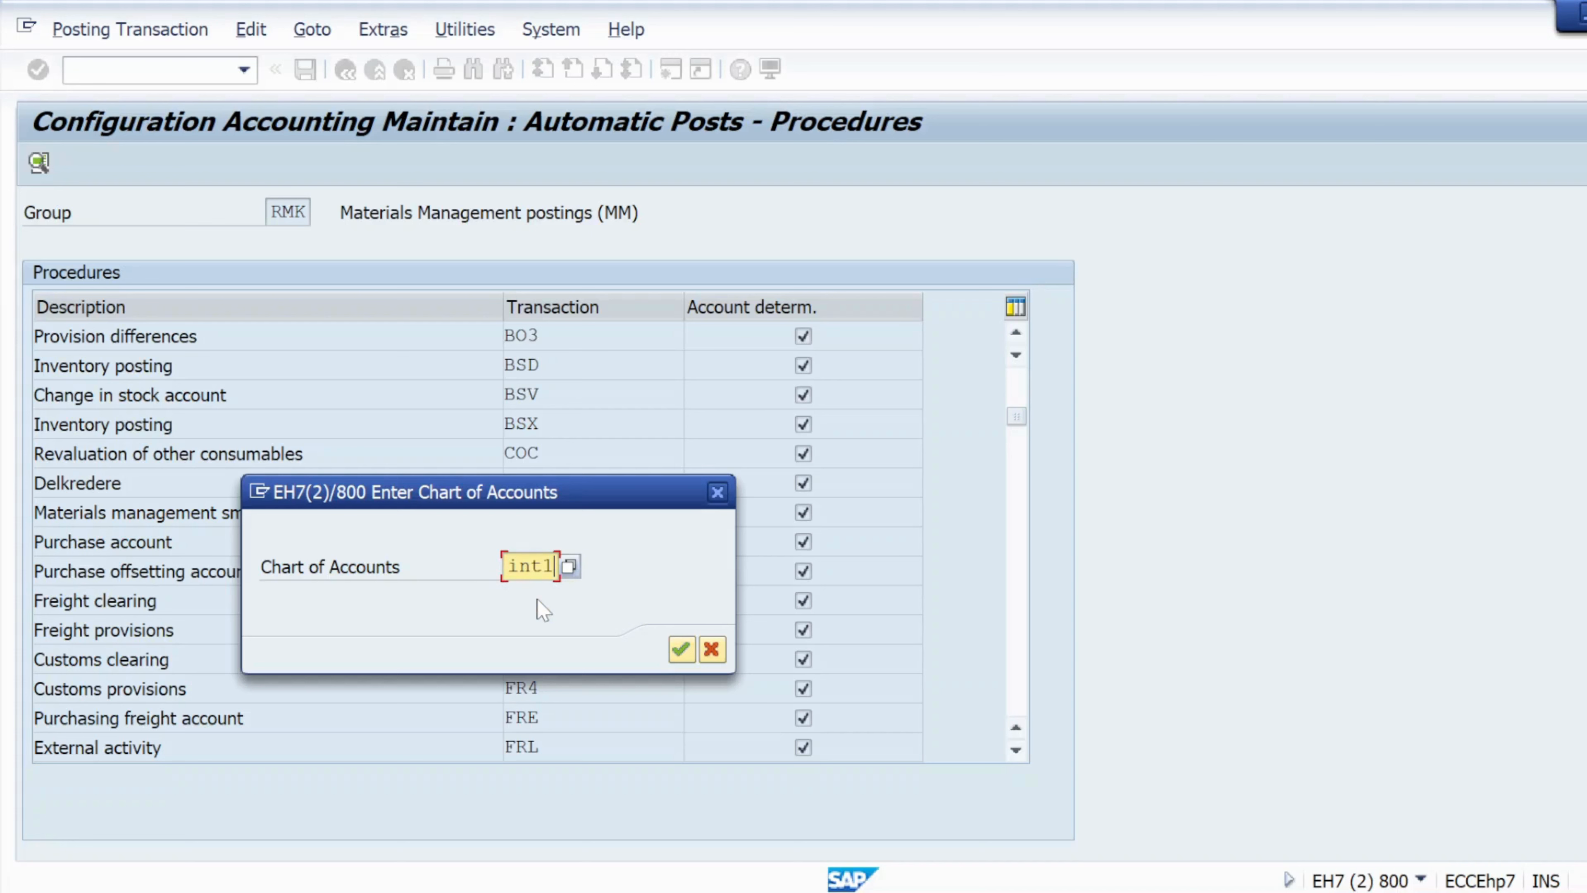
left_click(681, 649)
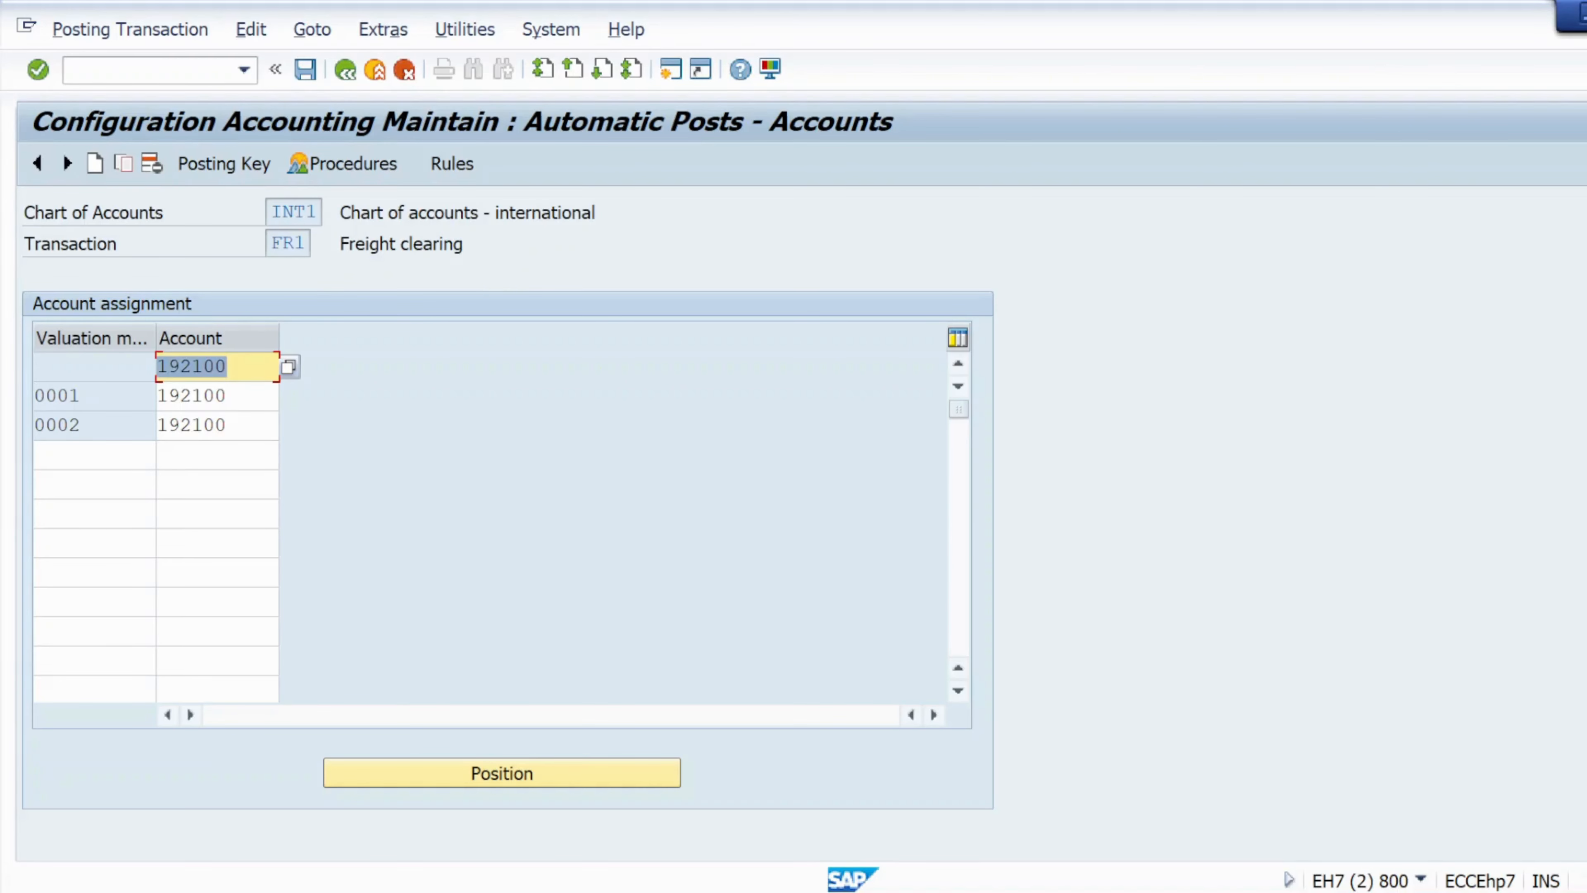
Browse the G/L account value help for the freight clearing account and save the account assignment.
left_click(112, 455)
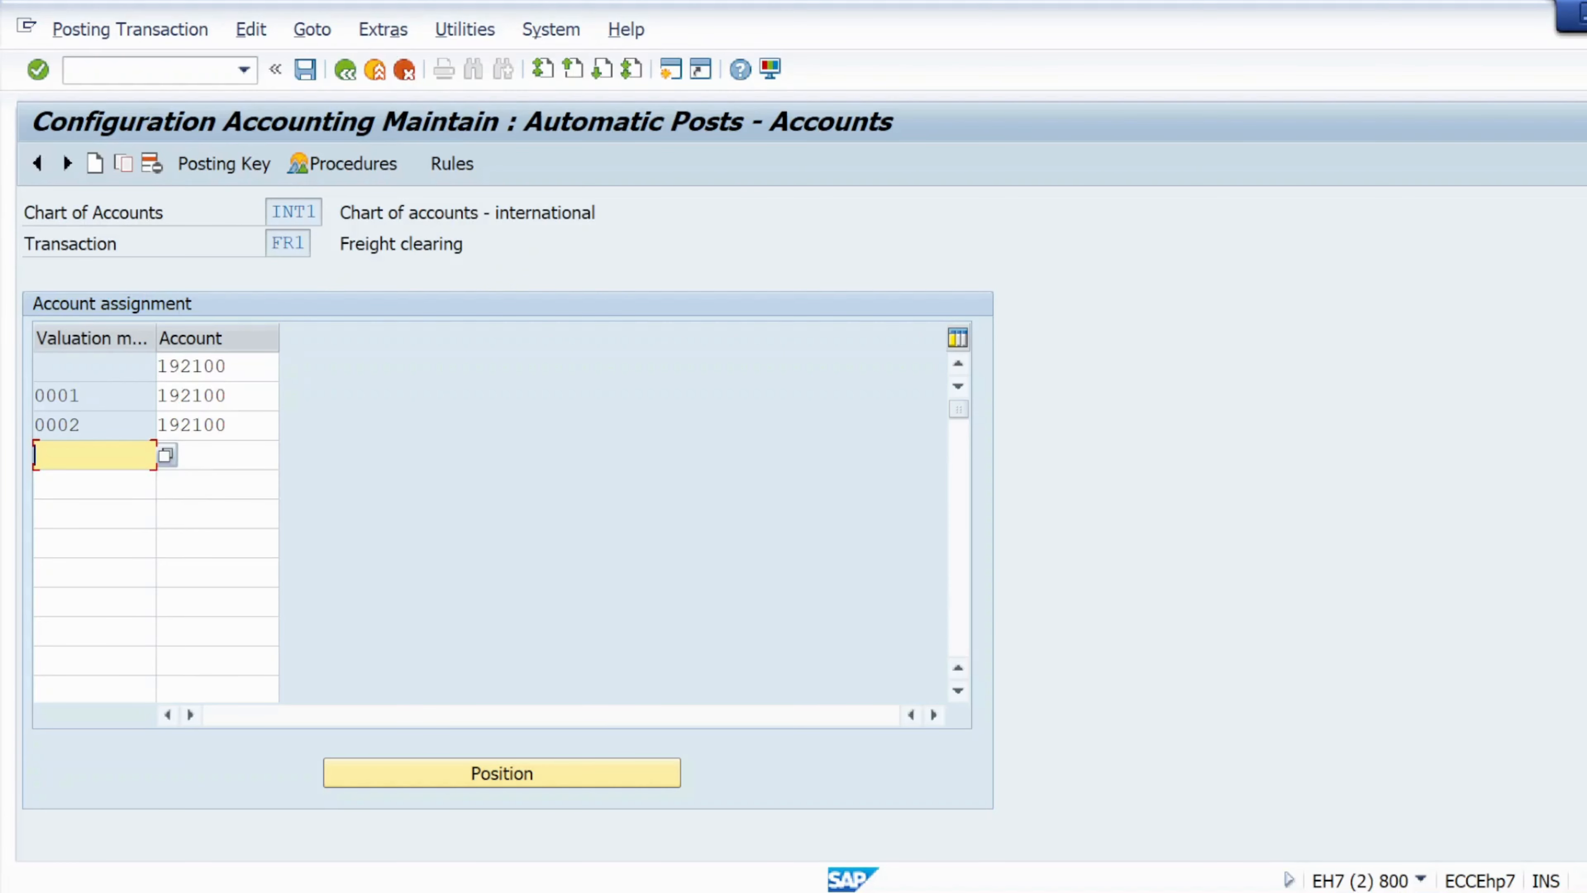
left_click(216, 365)
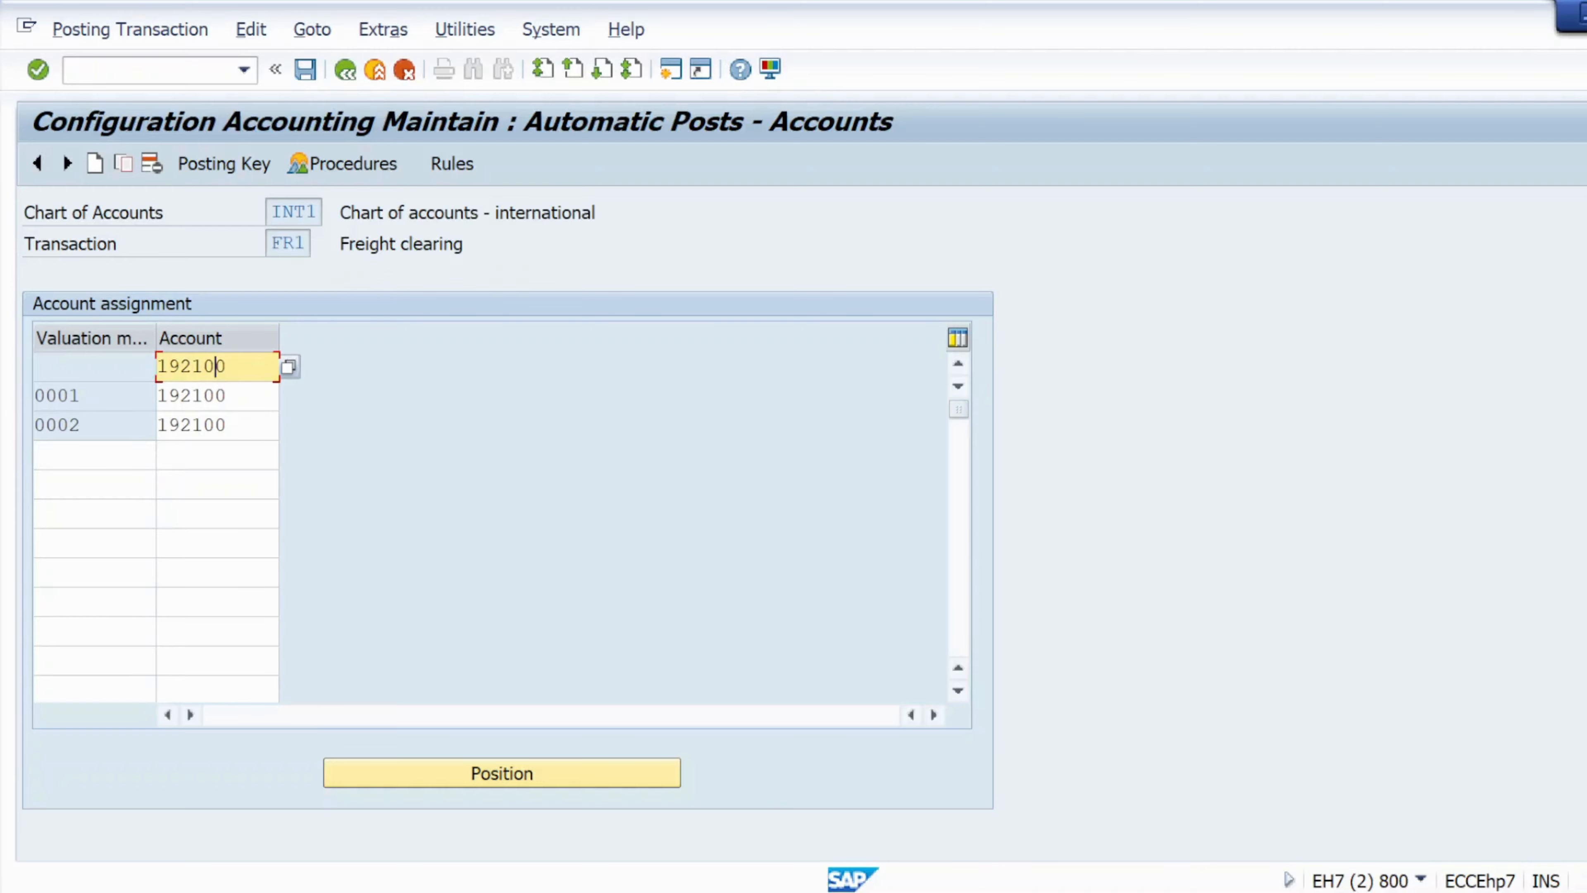
left_click(288, 367)
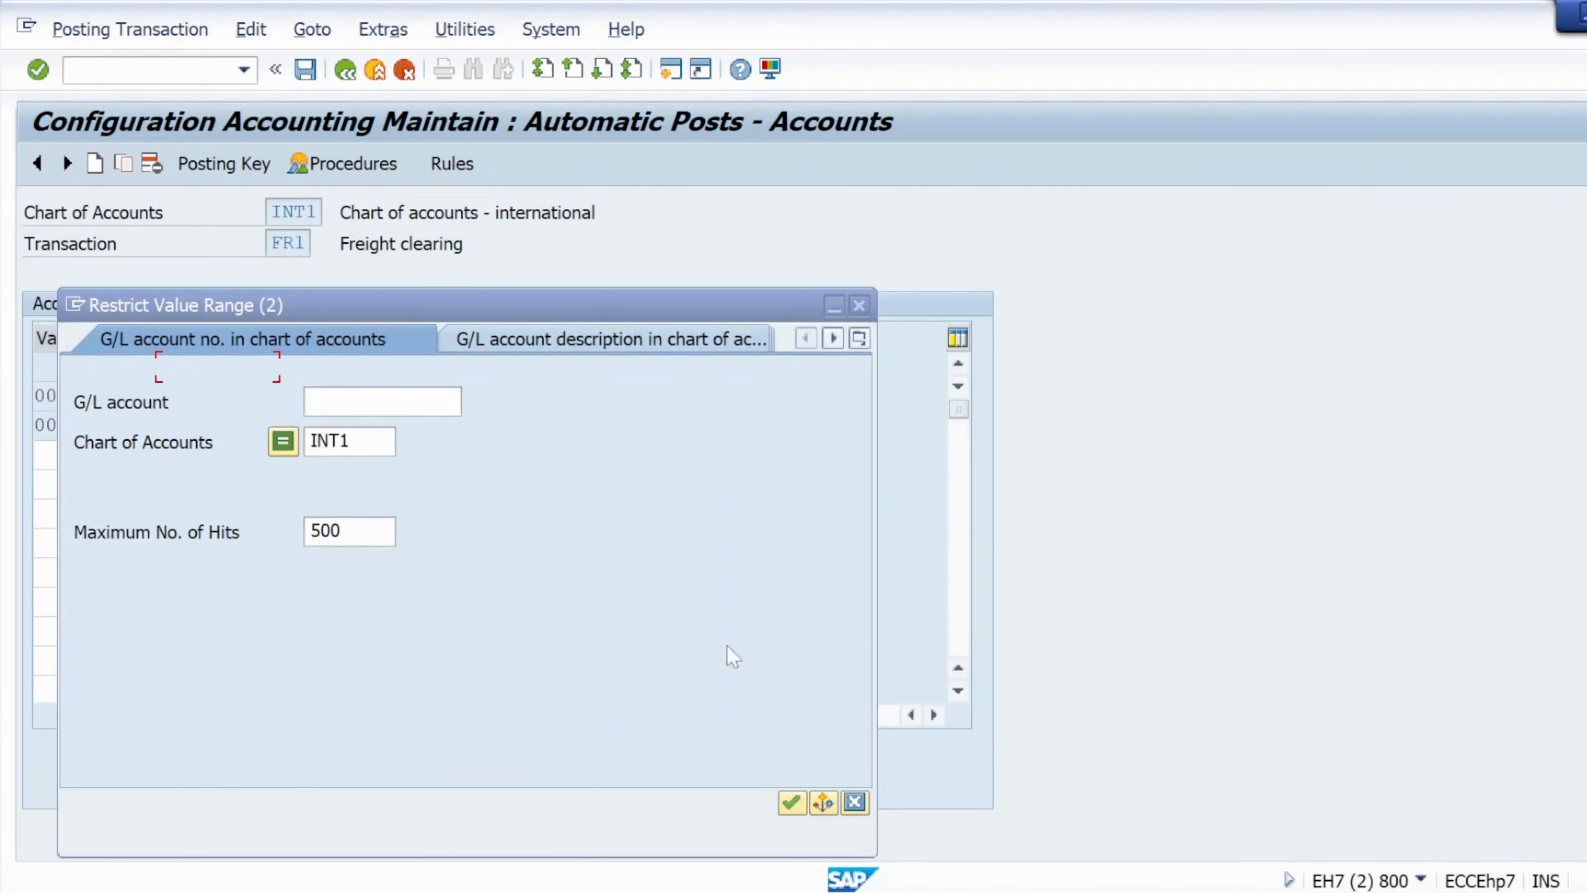
left_click(791, 802)
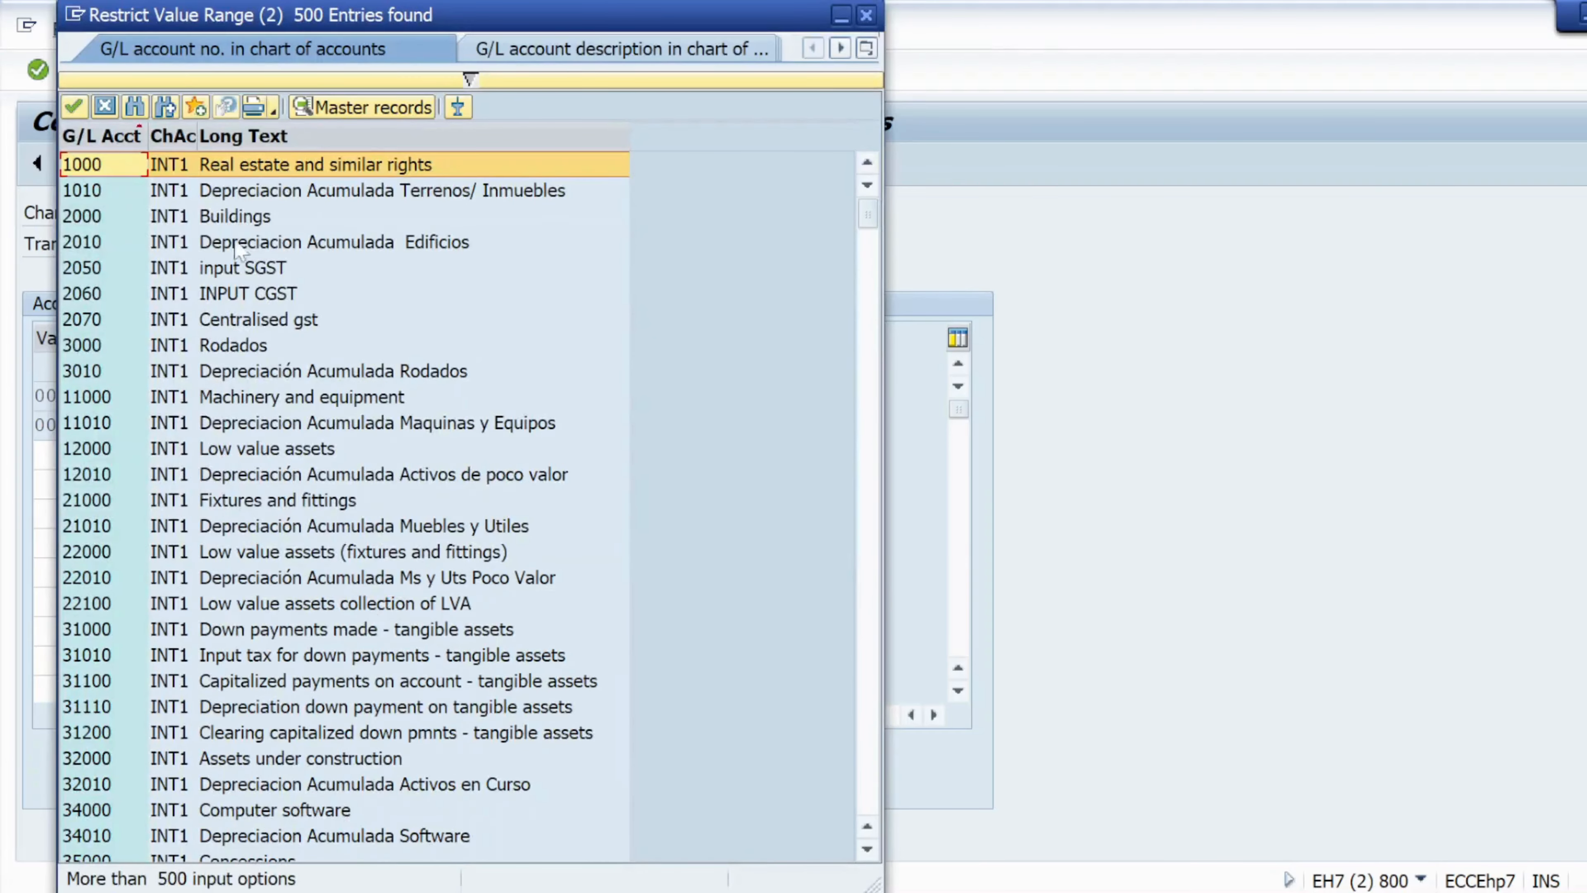
left_click_drag(872, 865, 872, 864)
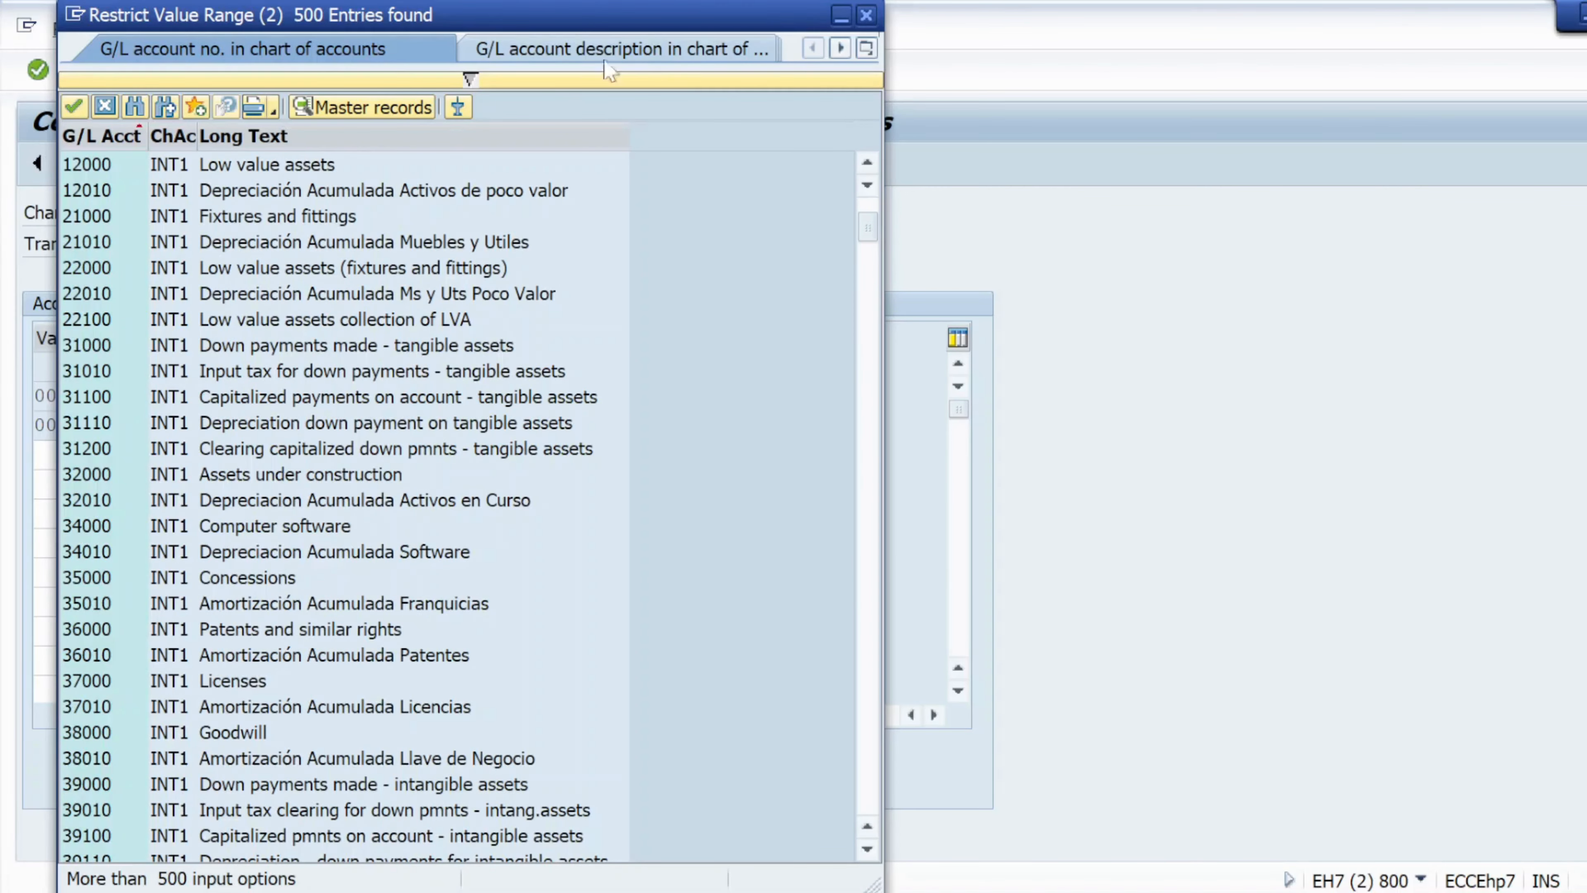
left_click(866, 15)
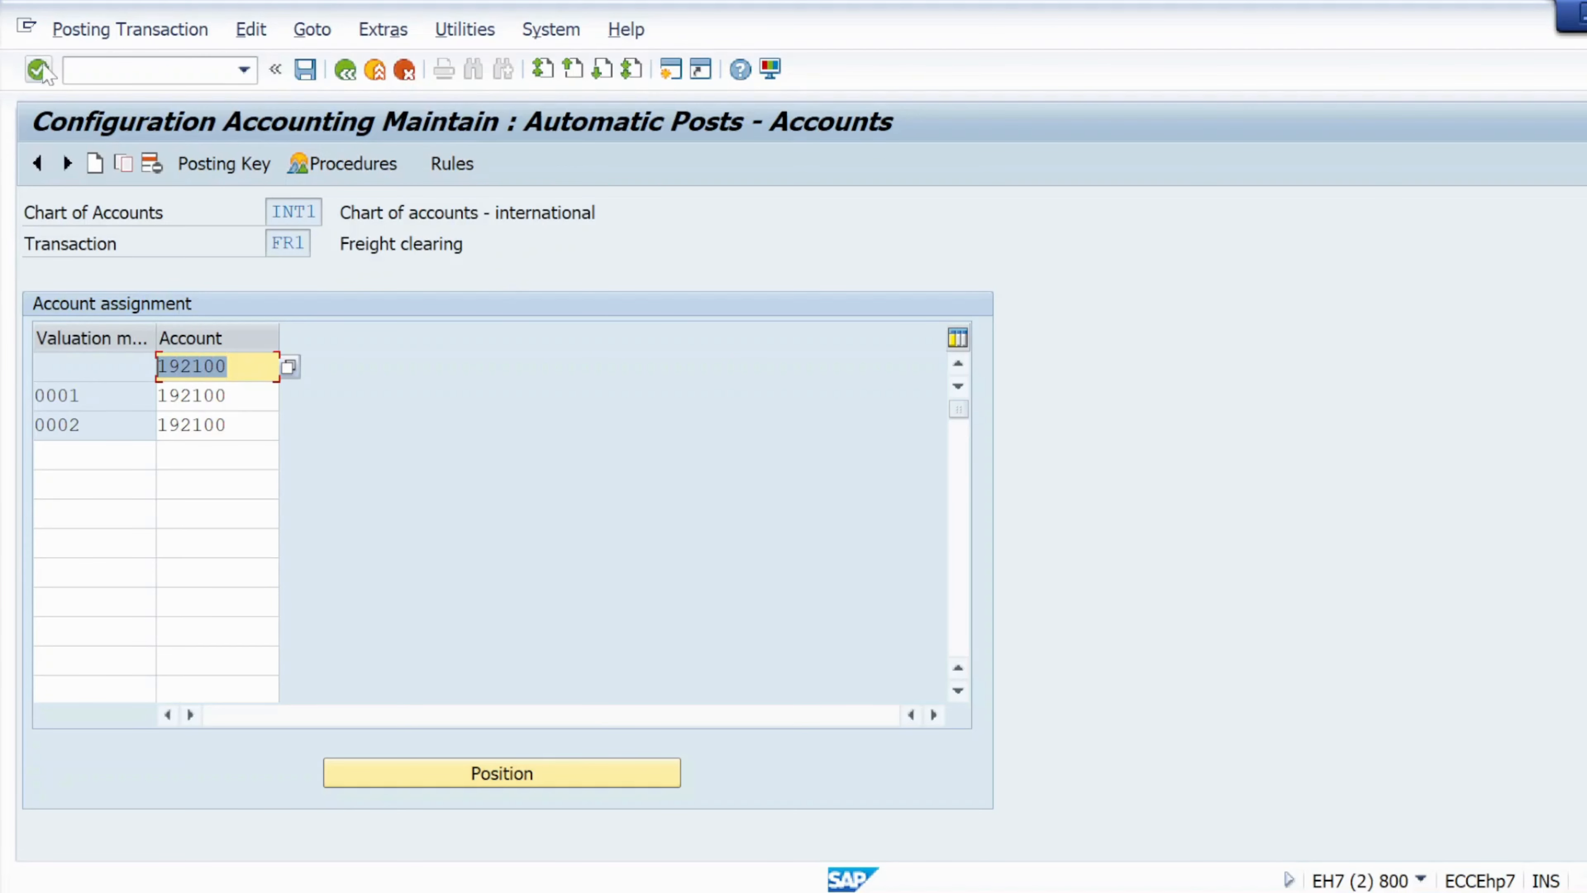
left_click(305, 68)
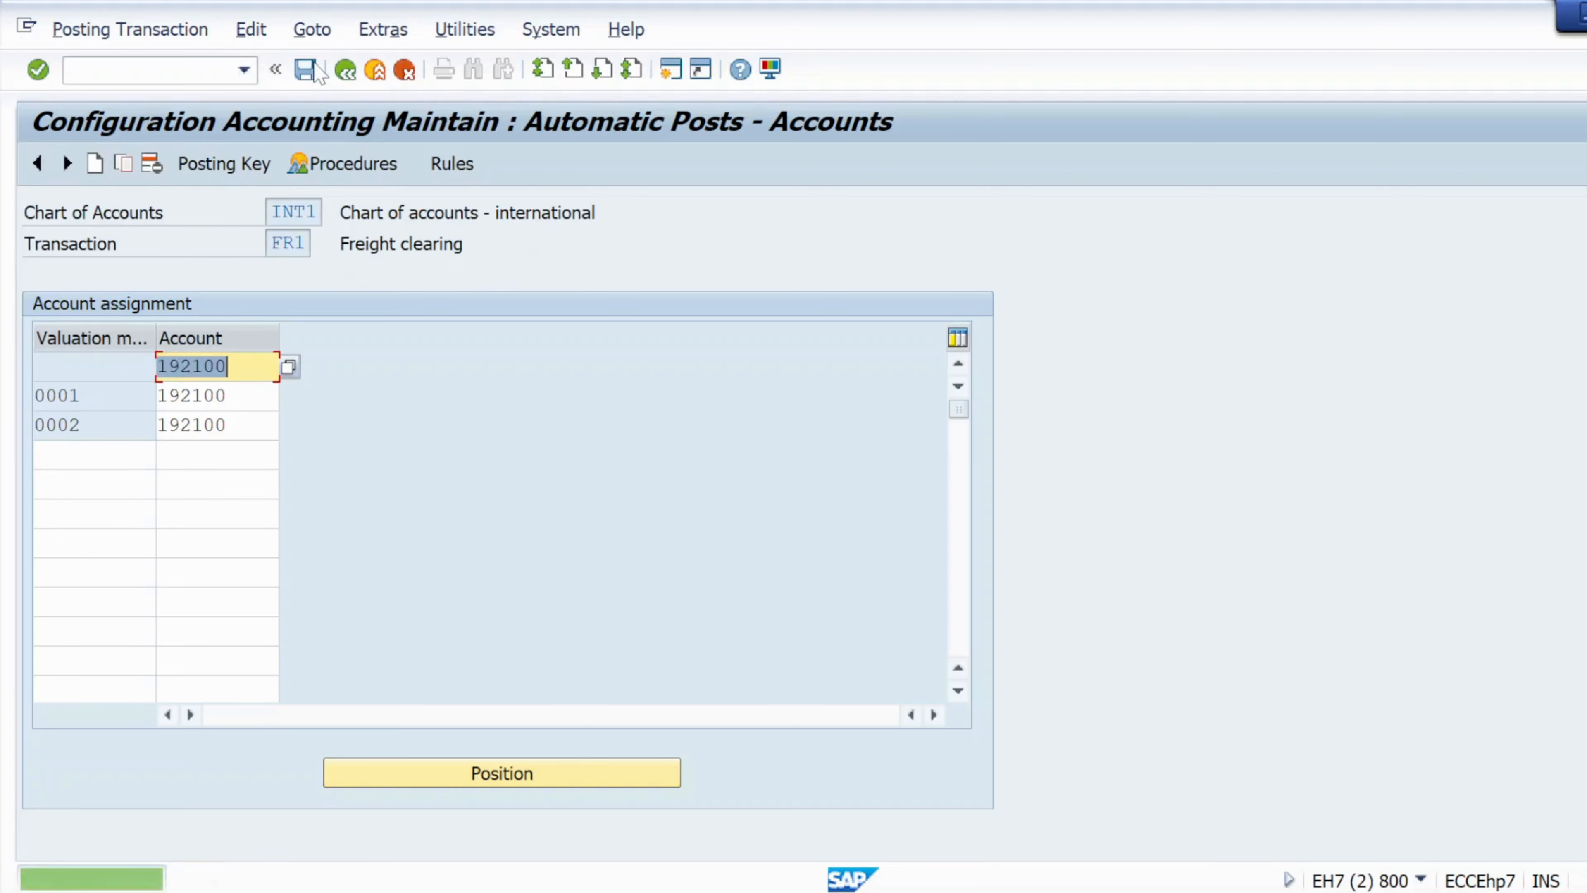
left_click(125, 69)
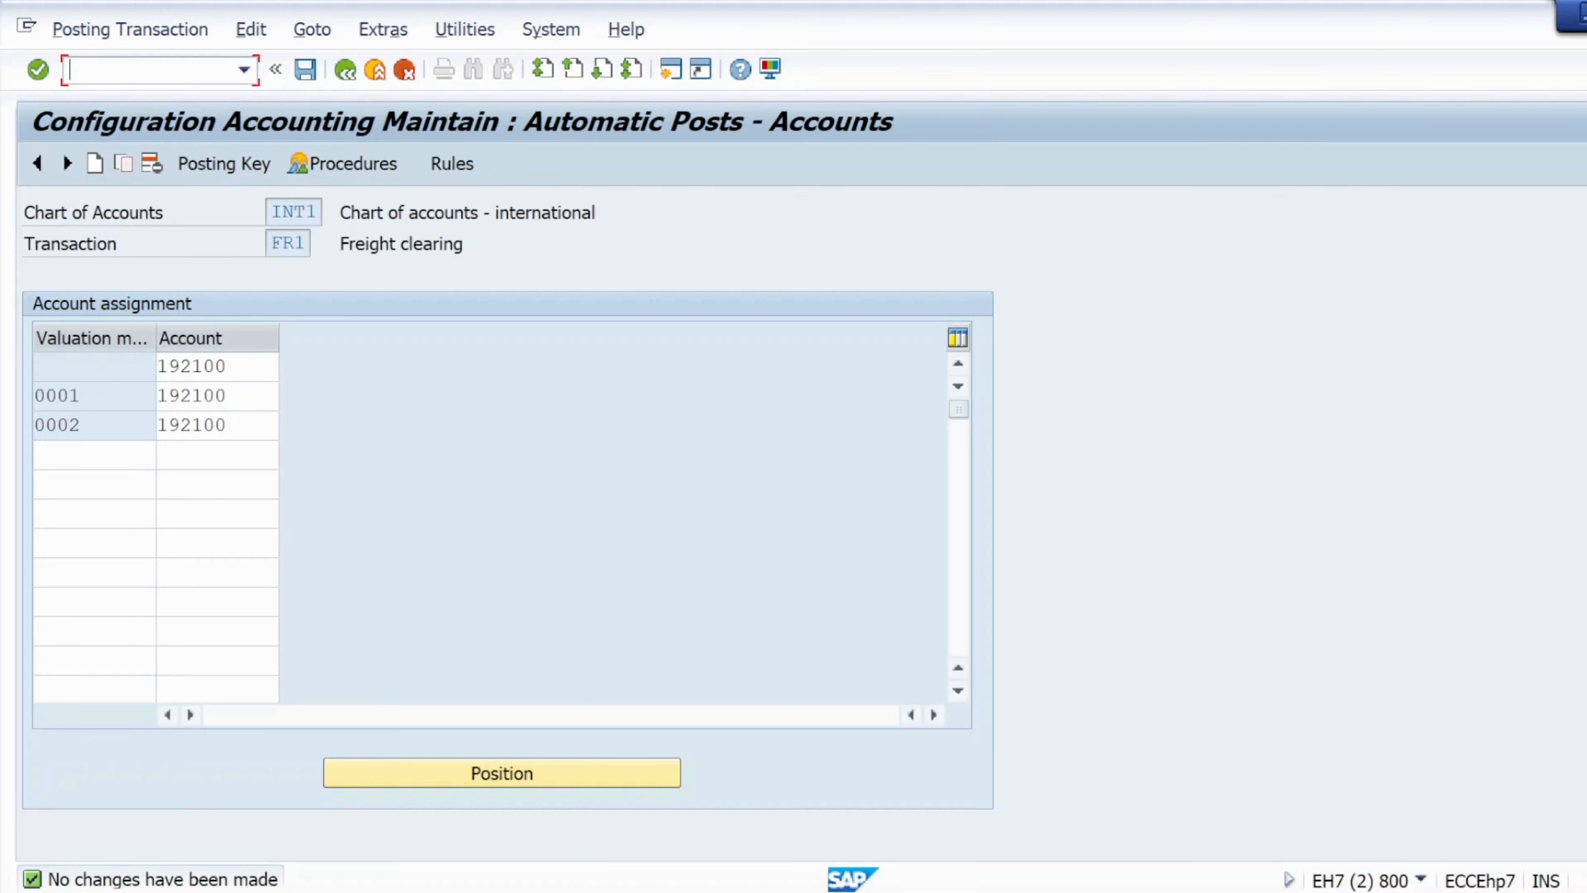
Switch to the purchase order session and restart transaction ME21 to create a new purchase order.
key("alt+Tab")
key("alt+Tab")
key("alt+Tab")
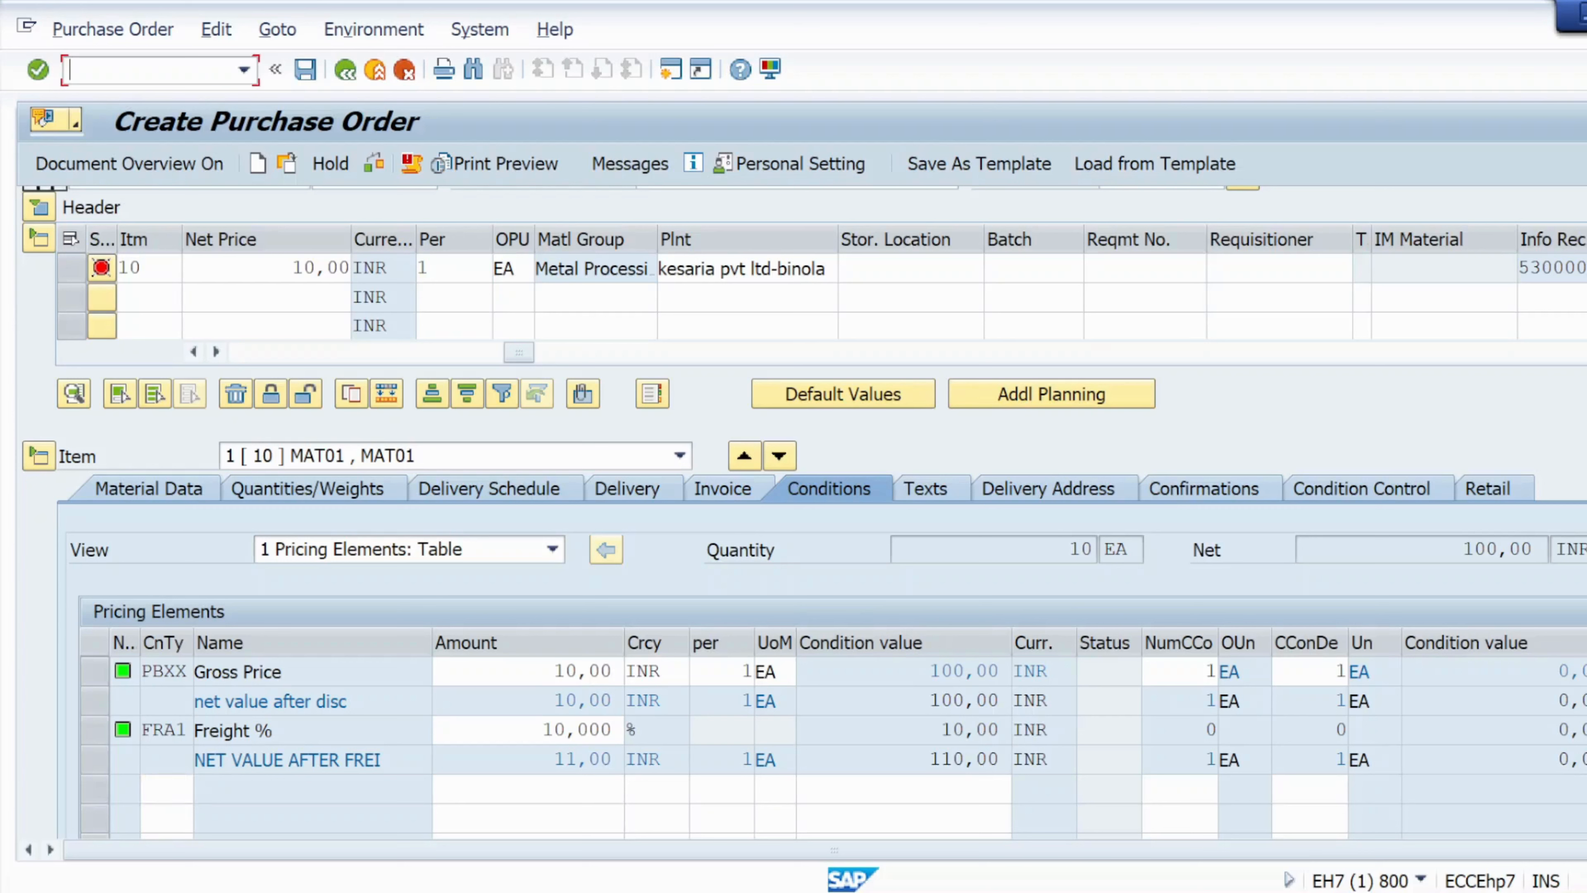
type("/nme21n")
key("Return")
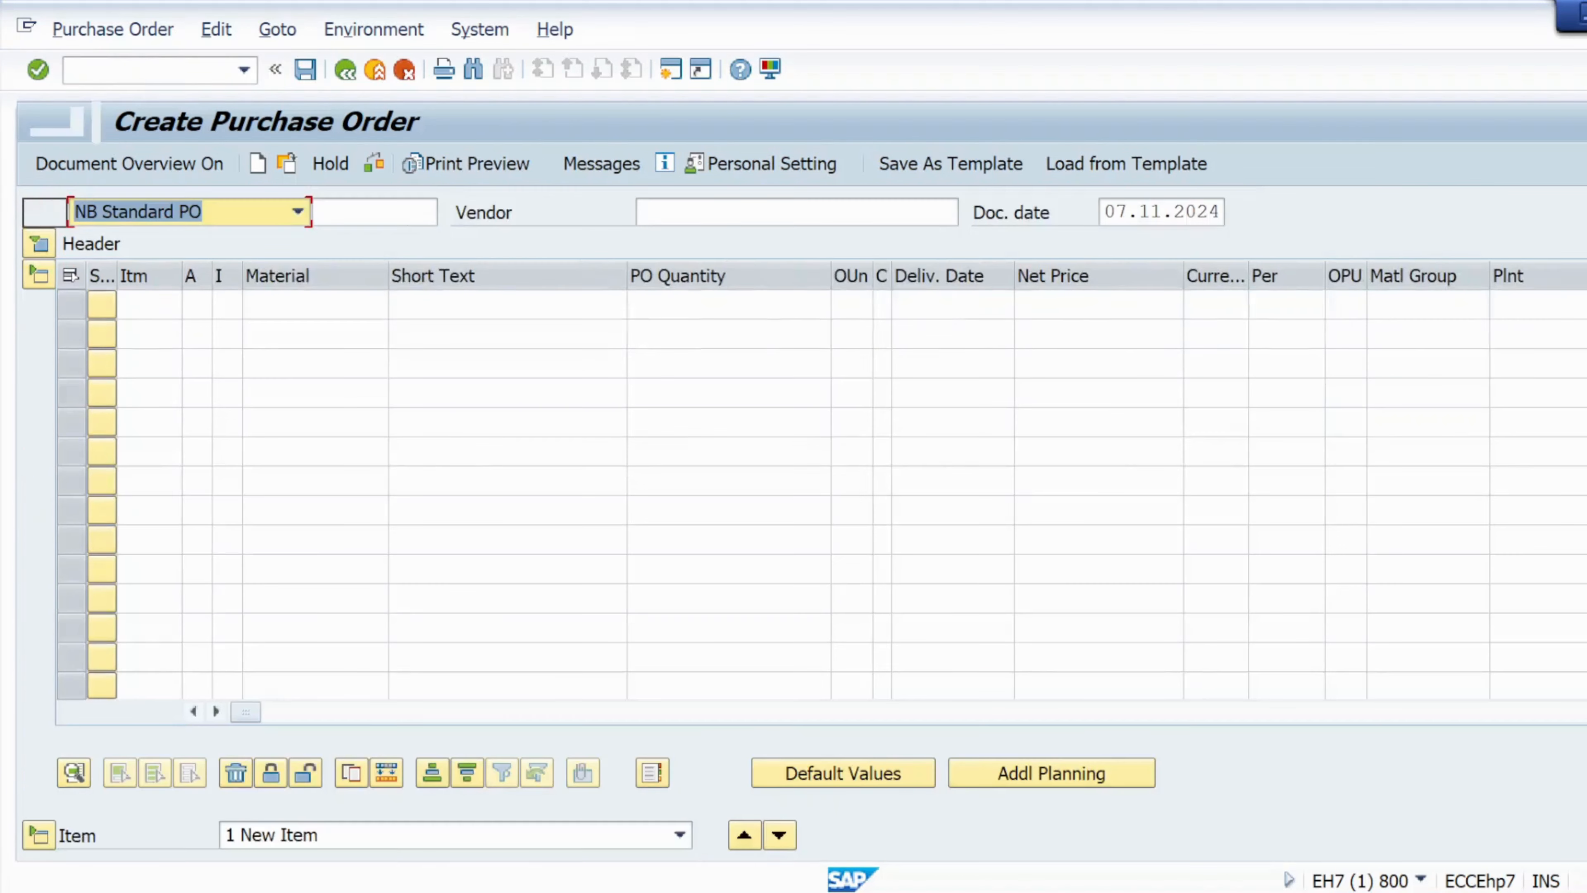
Enter vendor VEN1 and set purchasing org krp1, purchasing group 001 and company code krip in the header.
left_click(725, 213)
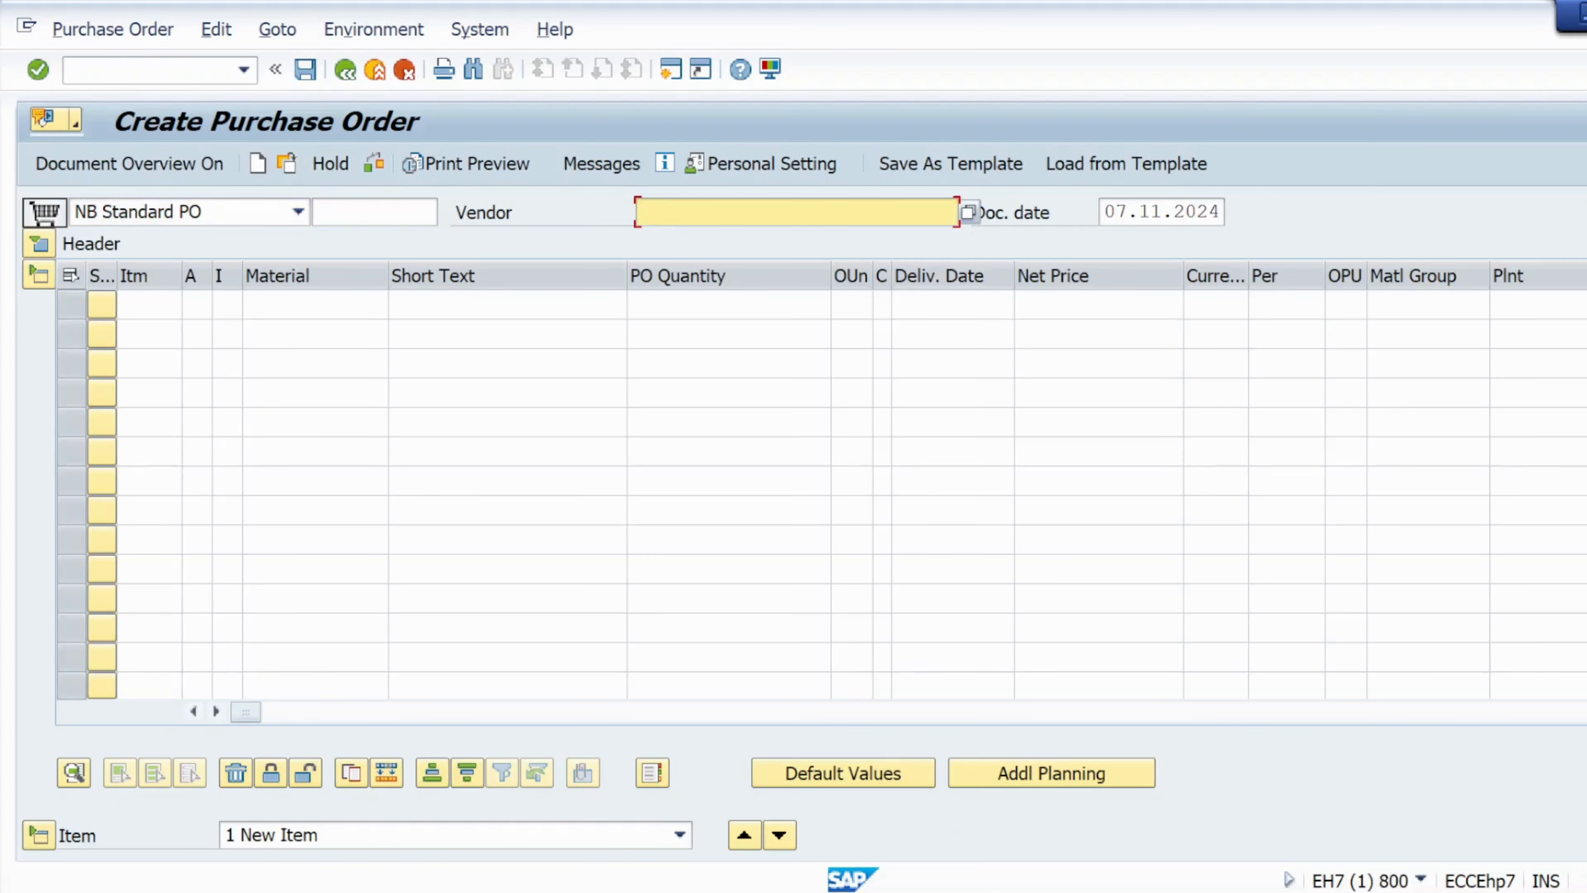
left_click(726, 245)
left_click(39, 244)
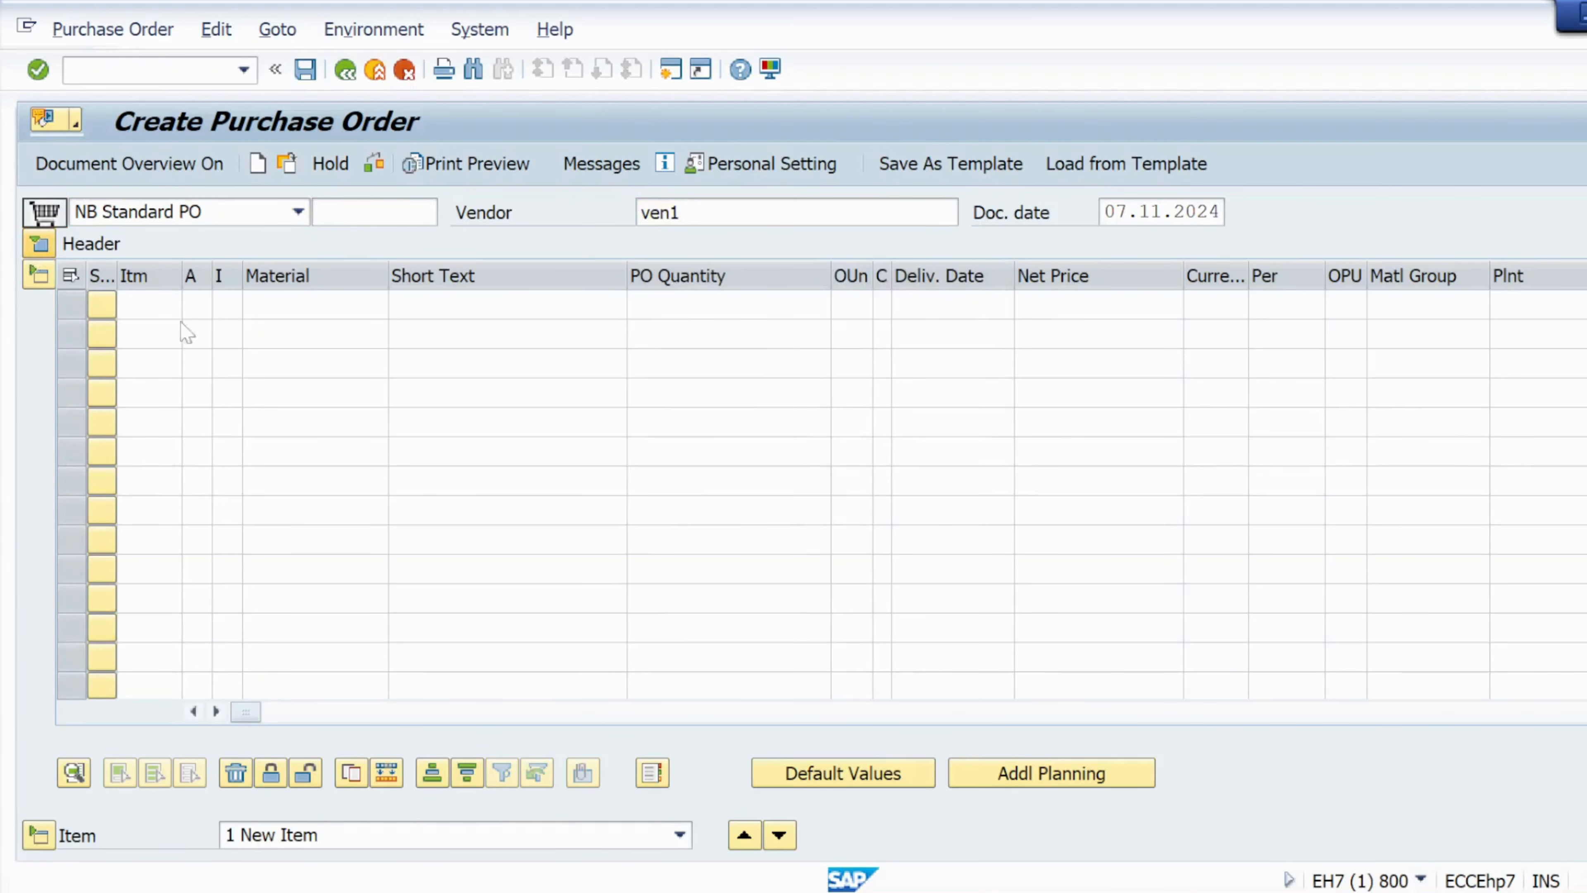
left_click(272, 306)
left_click(275, 331)
left_click(275, 337)
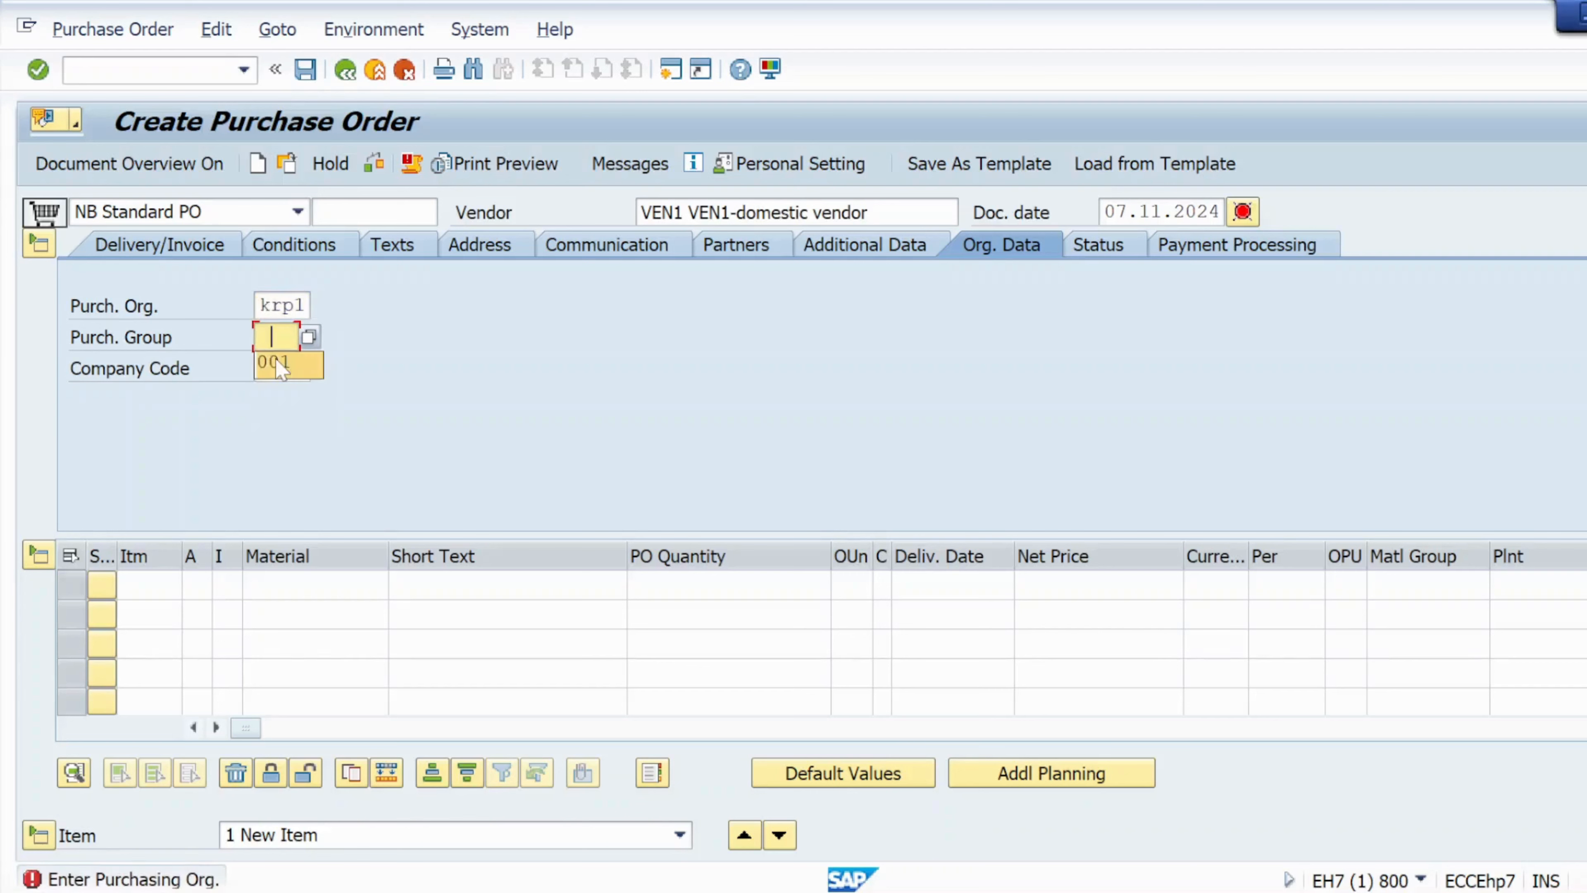
left_click(275, 366)
left_click(275, 368)
left_click(285, 399)
Add an item for material MAT01 with quantity 10, net price 10, currency INR and plant kl01.
left_click(285, 583)
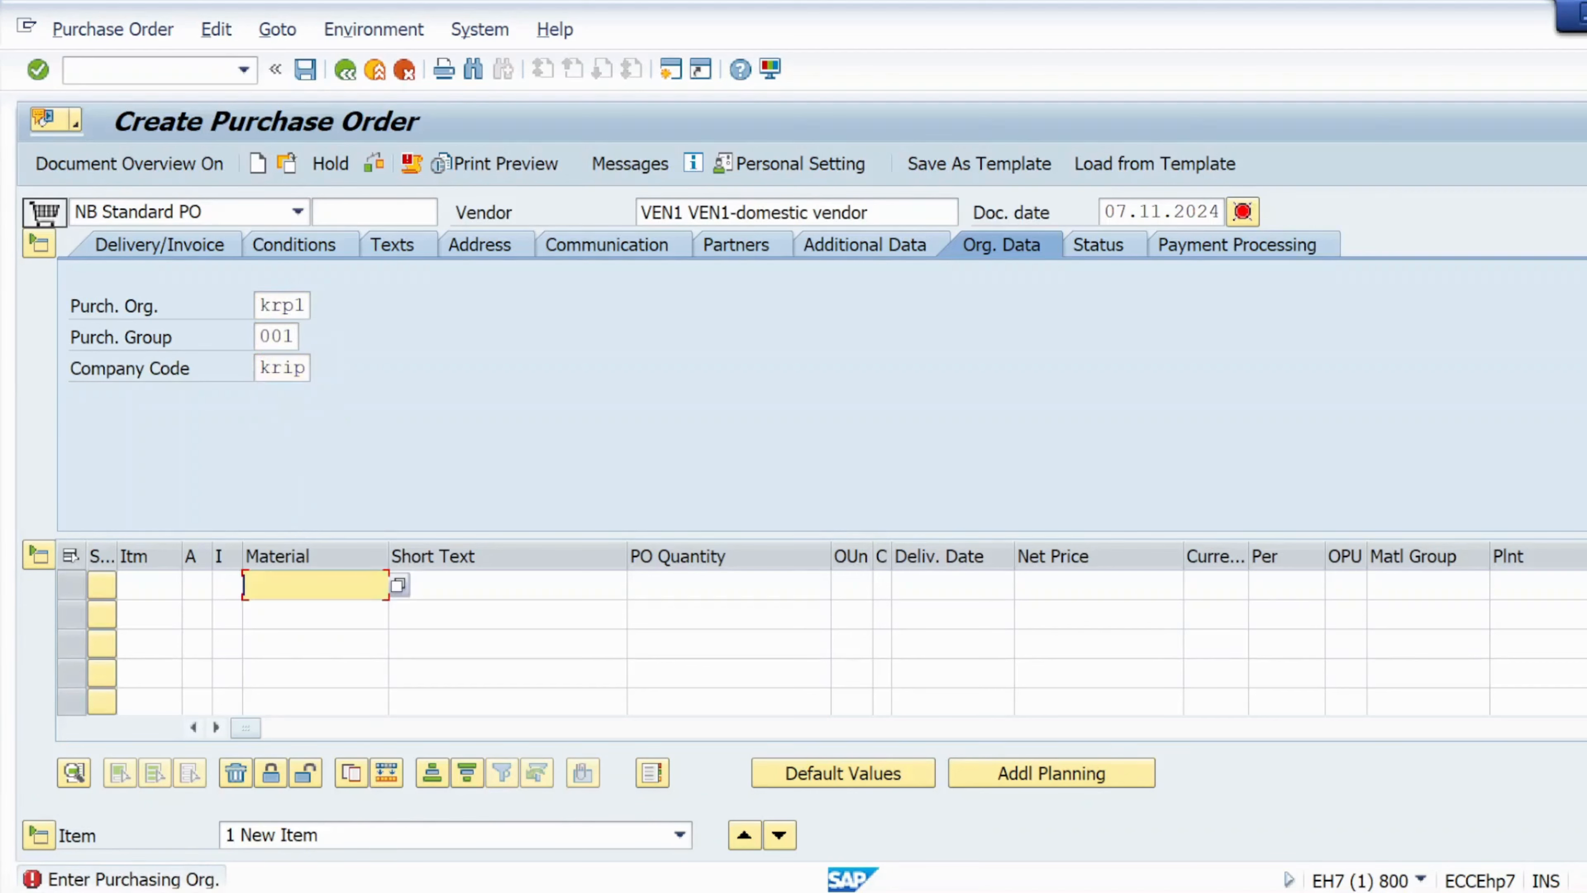
left_click(284, 584)
left_click(293, 208)
left_click(728, 585)
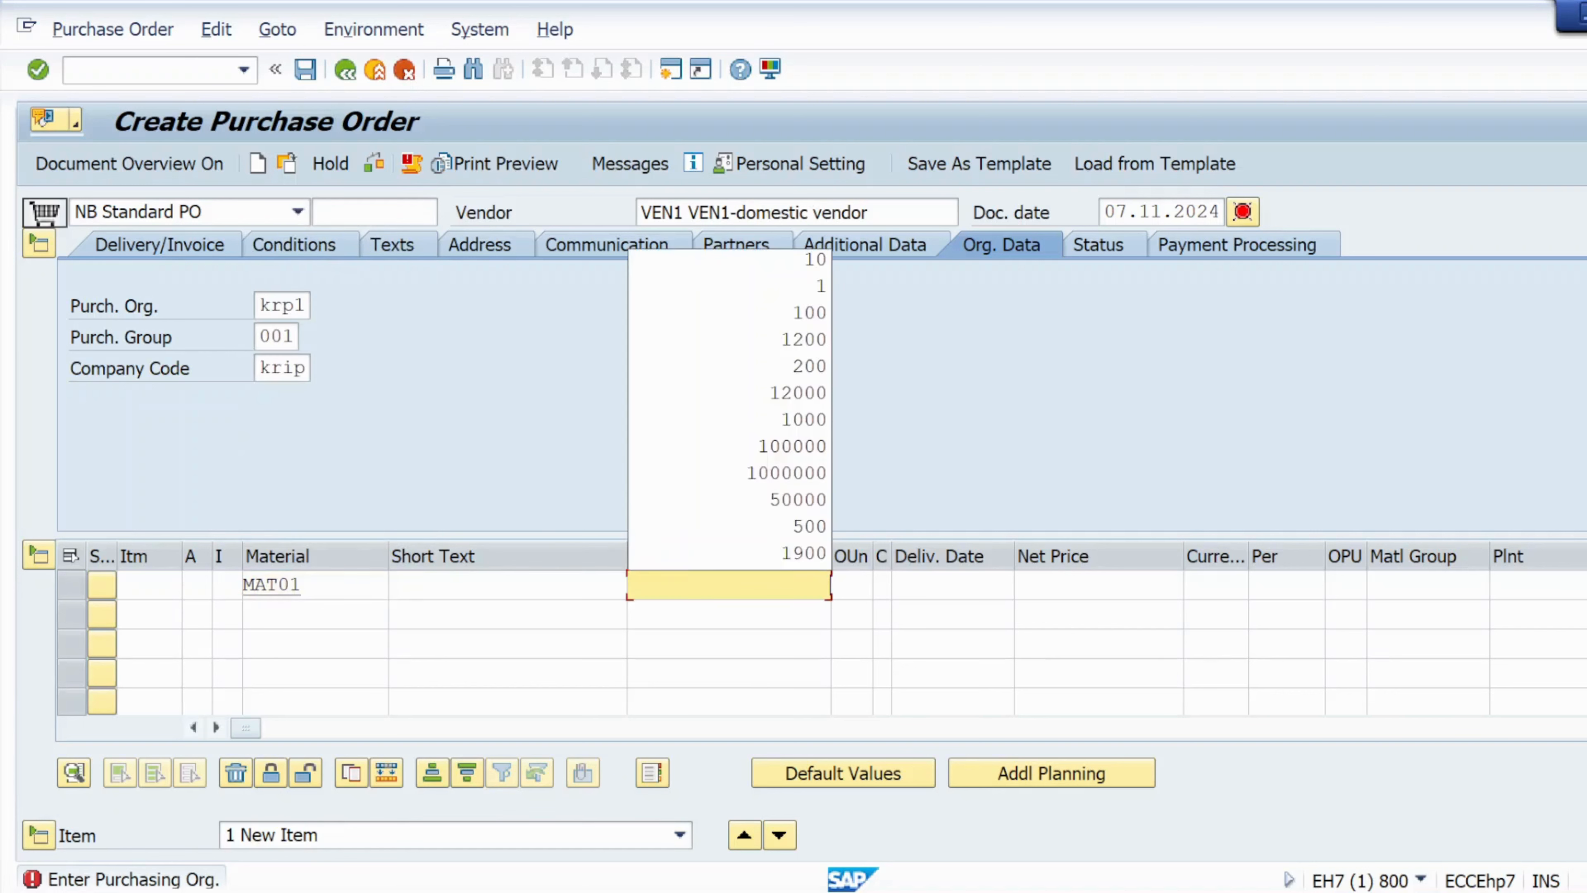
left_click(806, 269)
left_click(1122, 583)
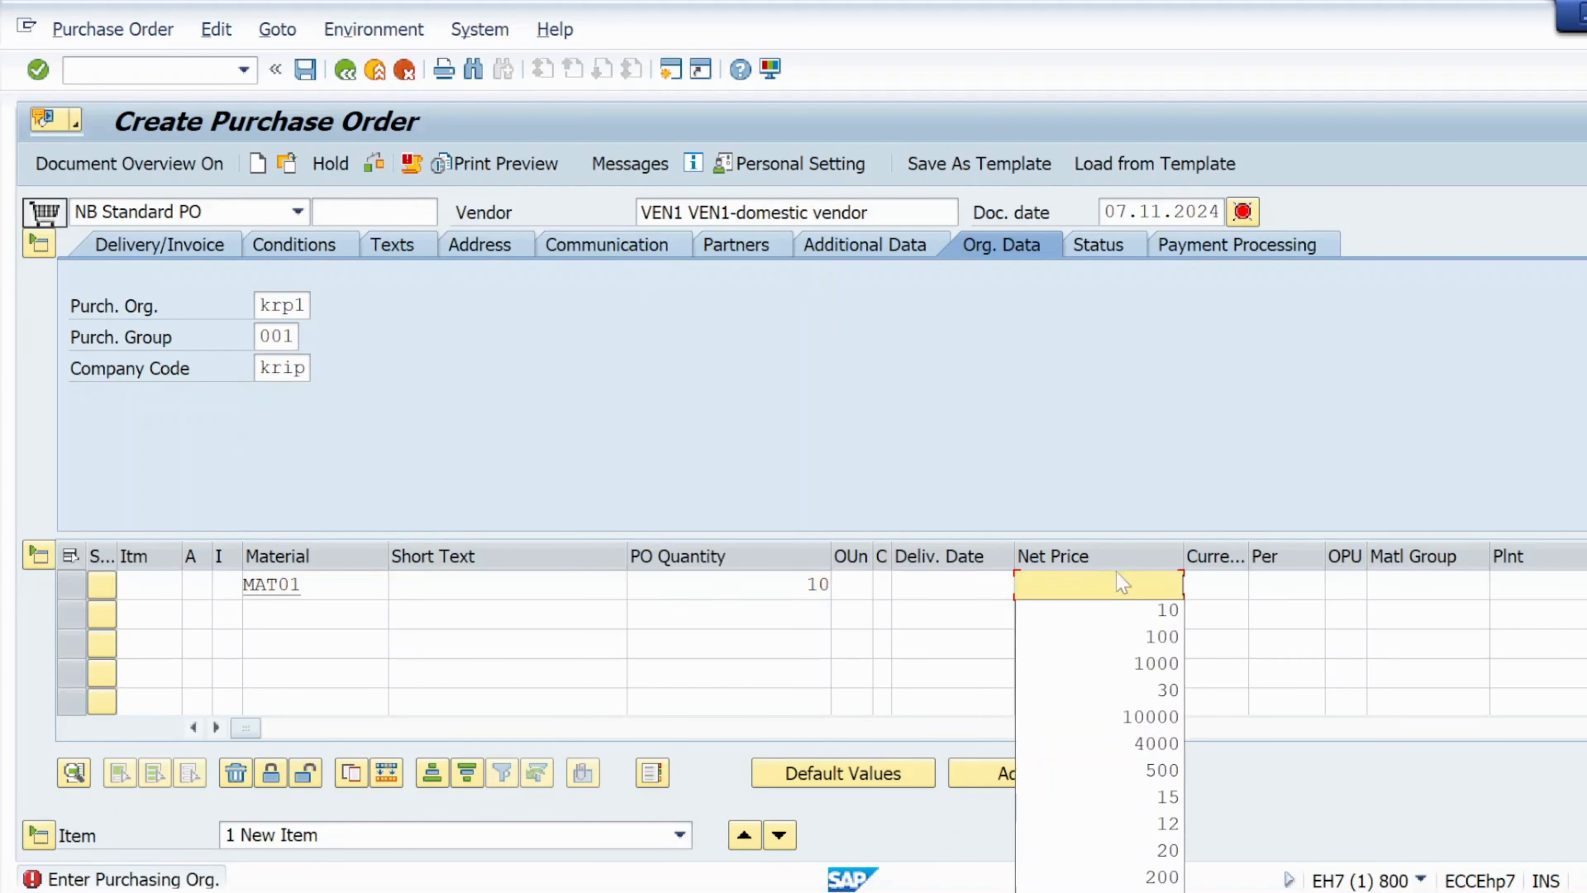
left_click(1156, 611)
left_click(1215, 585)
left_click(1222, 613)
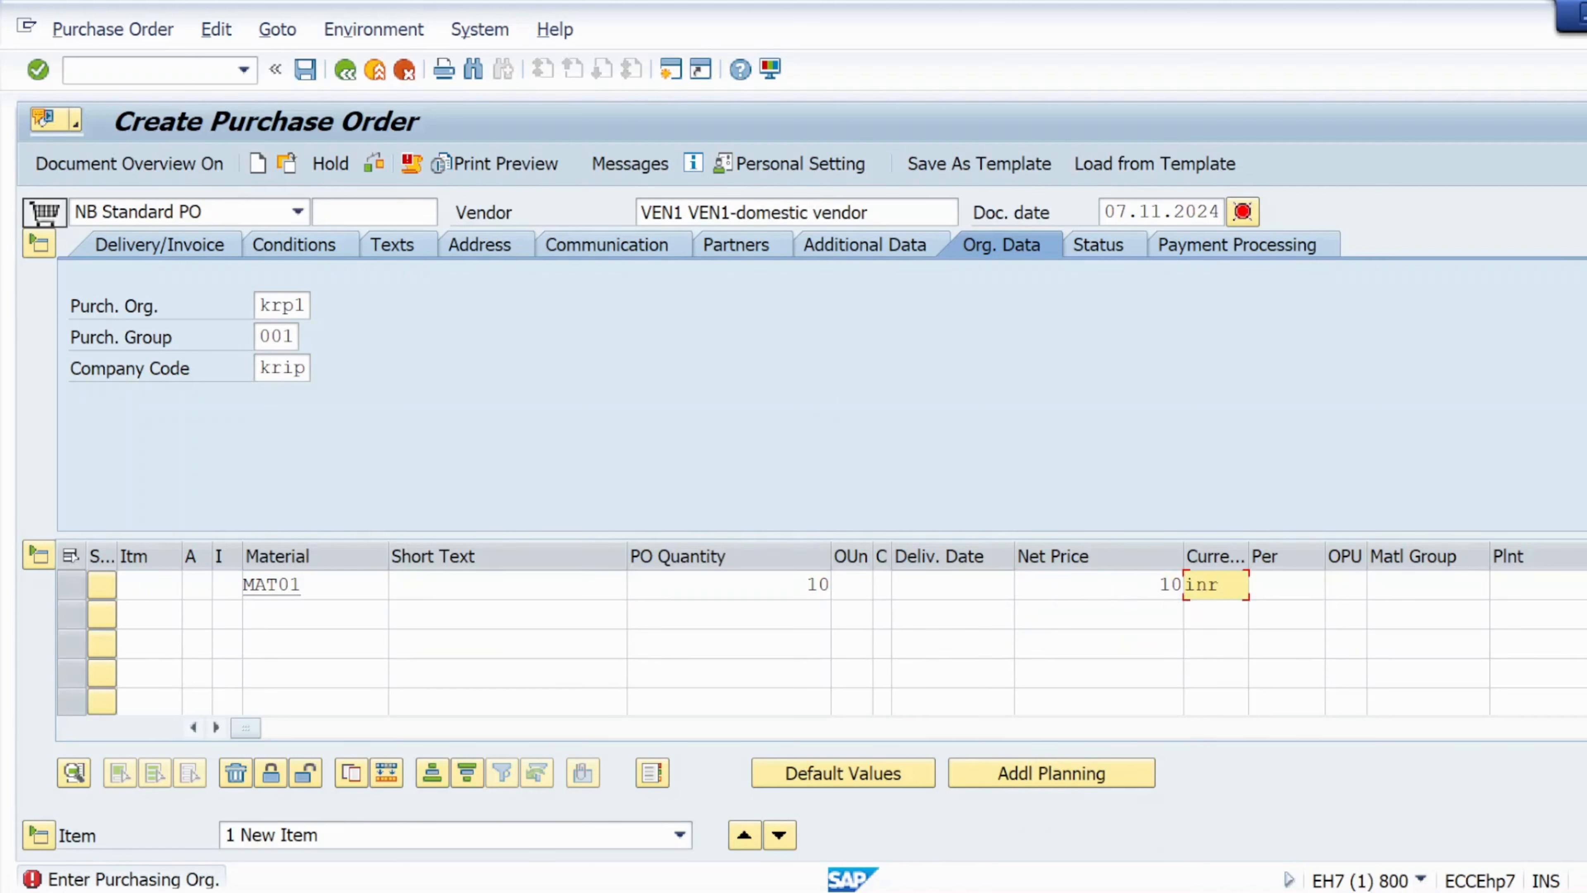
left_click(1531, 585)
left_click(1513, 613)
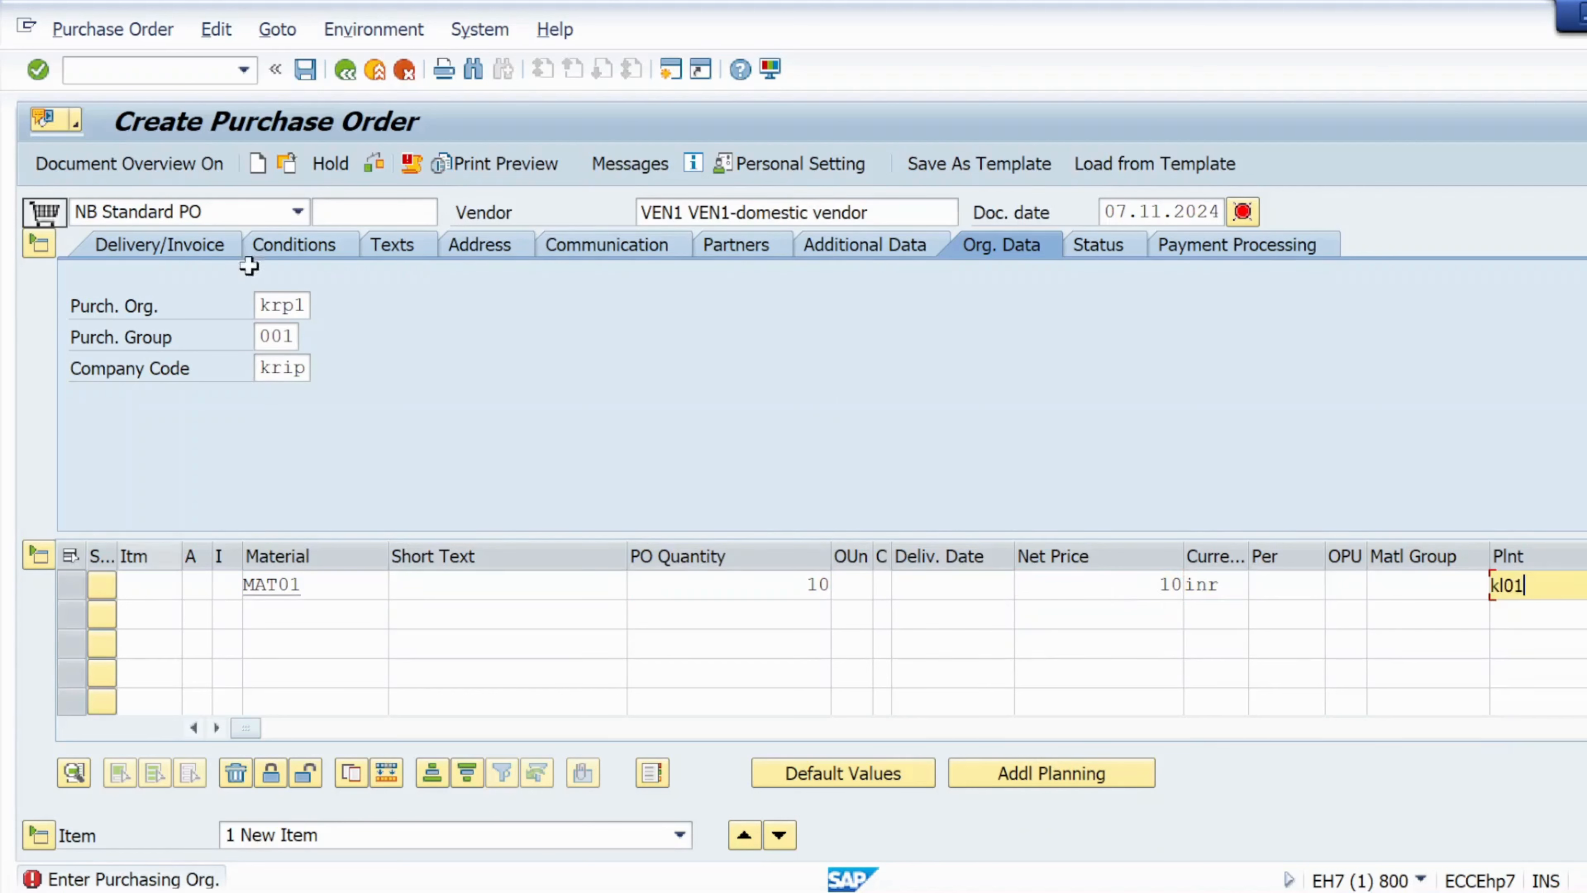
Confirm the item entries and set the item's FRA1 freight condition amount to 10 % in the pricing elements.
key("Return")
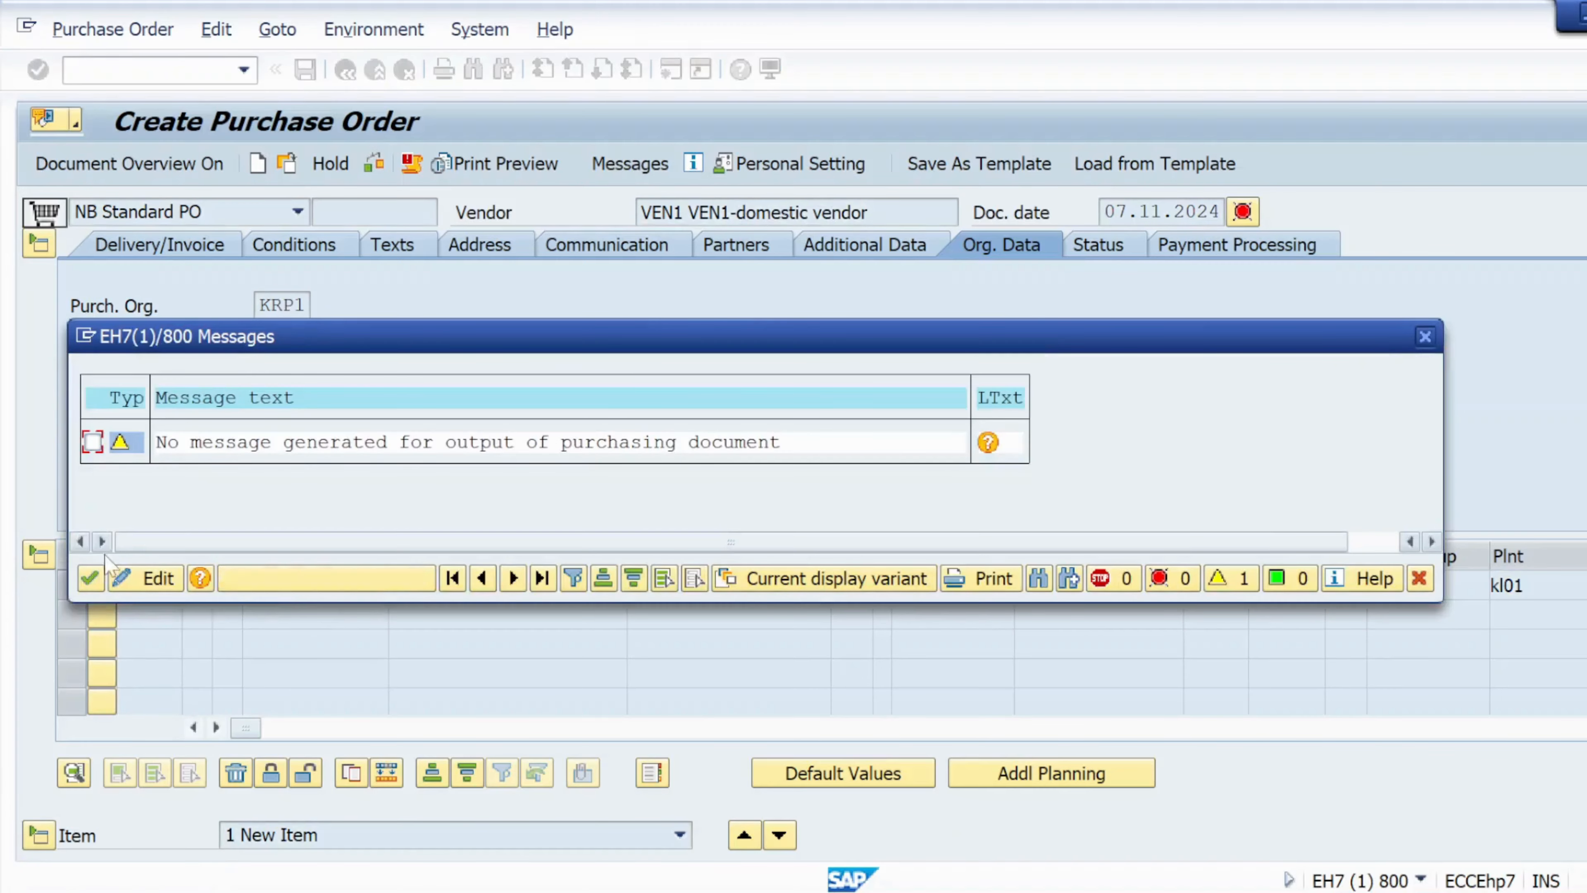
left_click(93, 579)
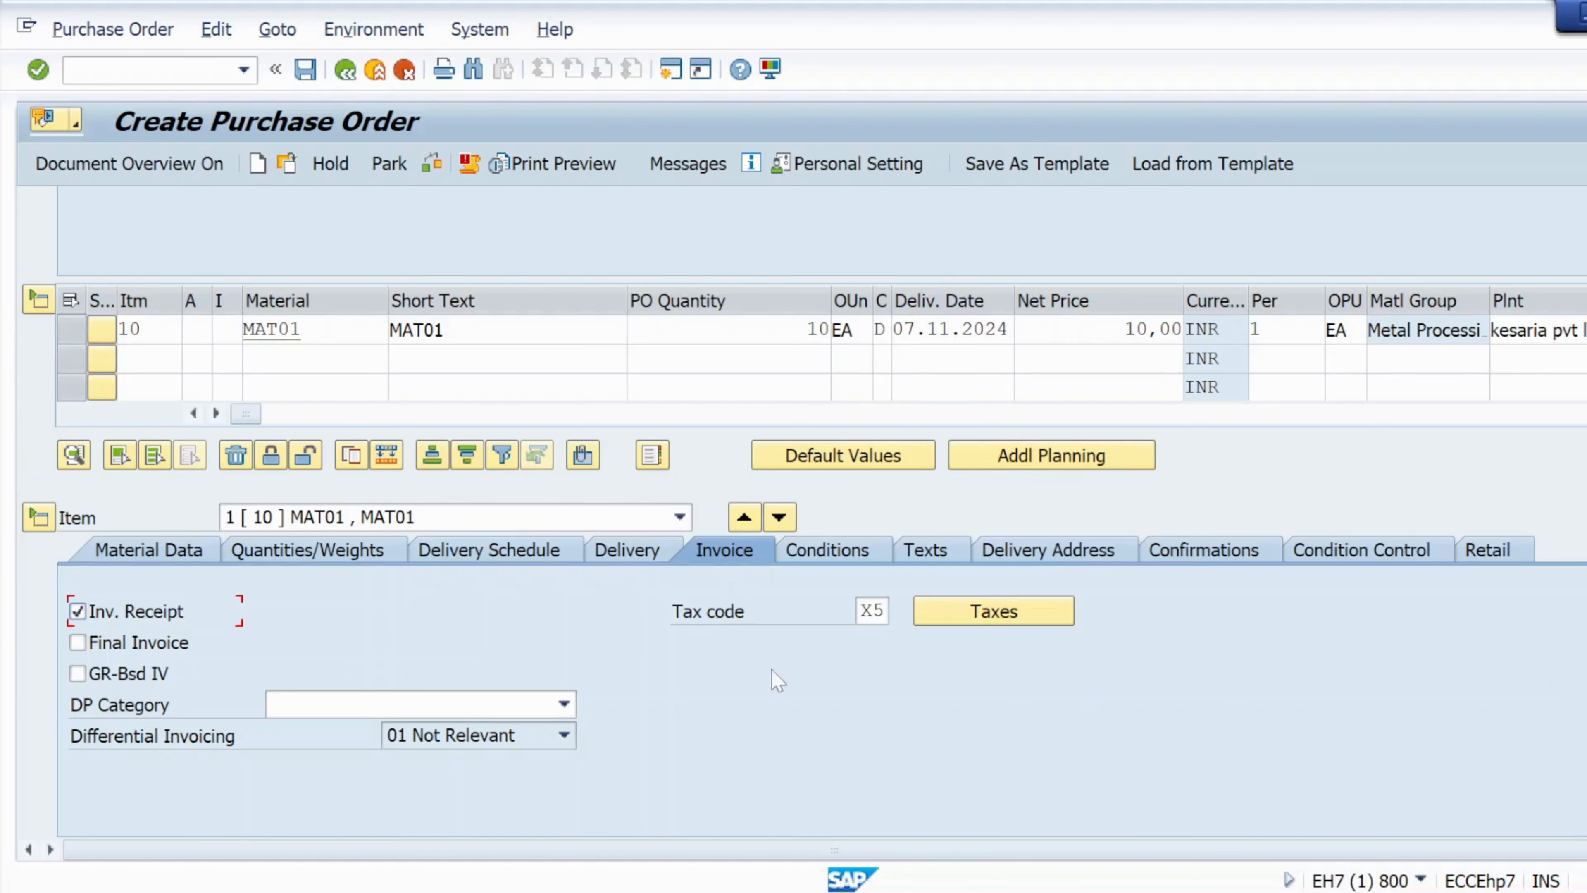
left_click(834, 553)
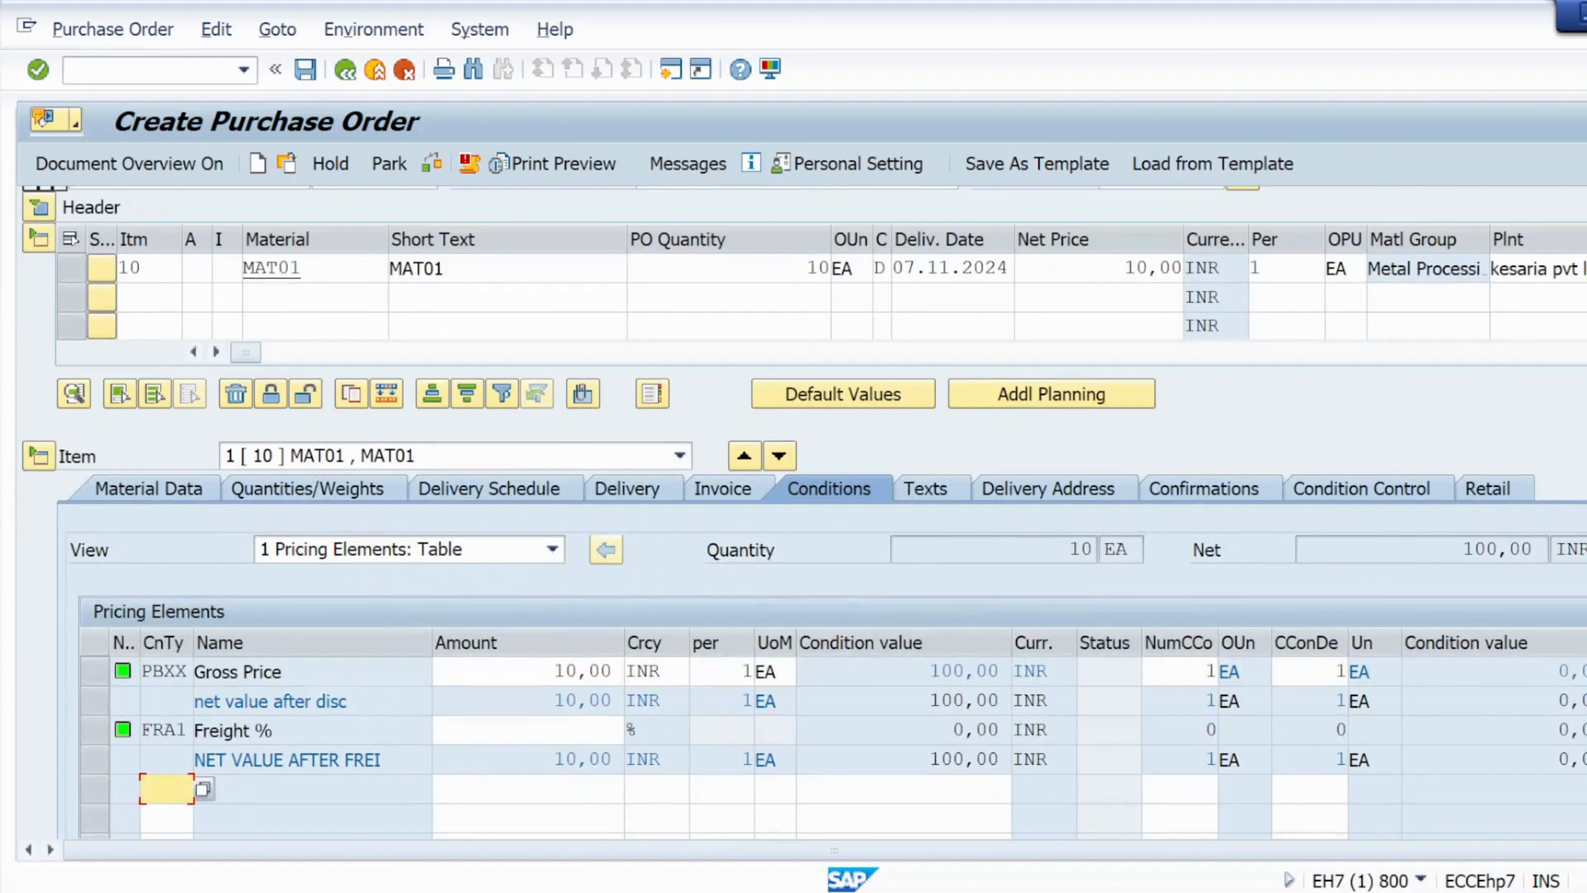
left_click(528, 730)
type("19")
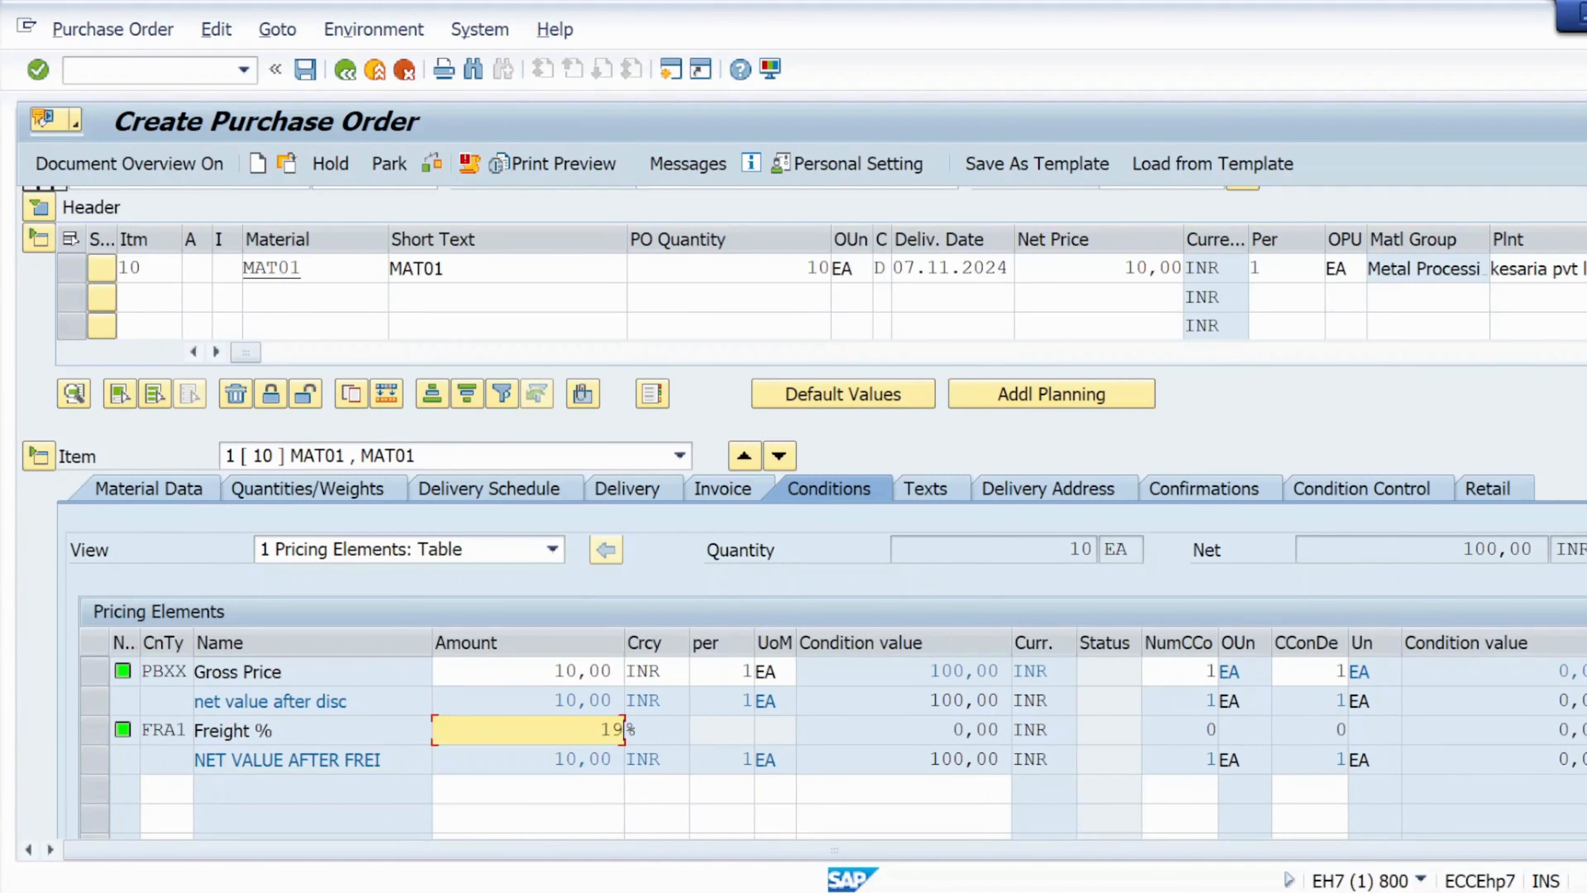
key("BackSpace")
type("0")
key("Return")
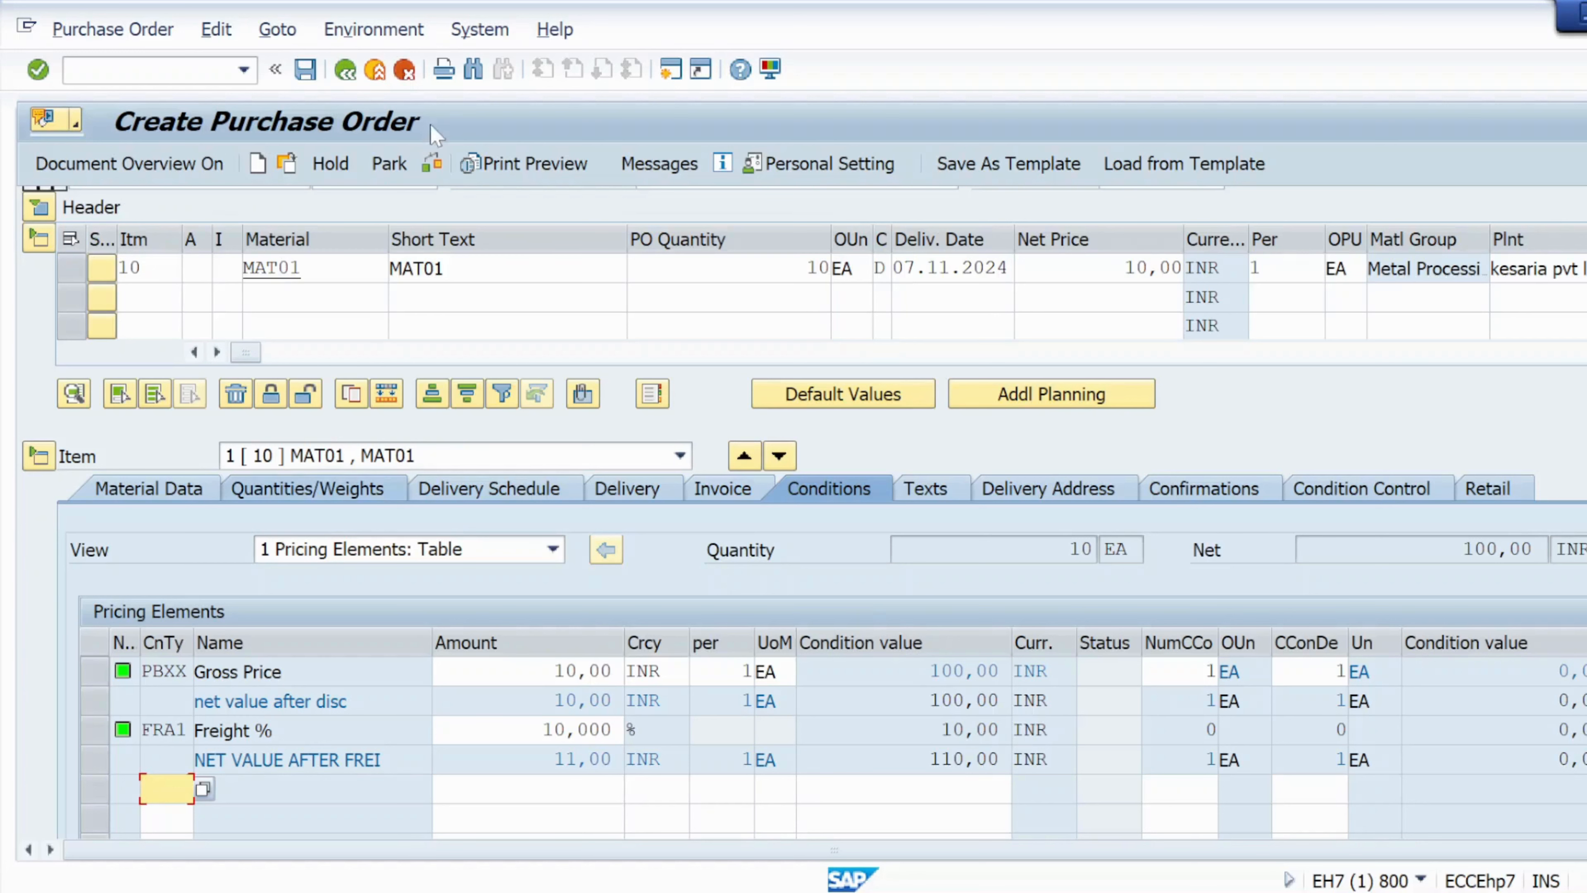
Check and save the purchase order despite the system messages, then view and close the document creation message.
left_click(436, 164)
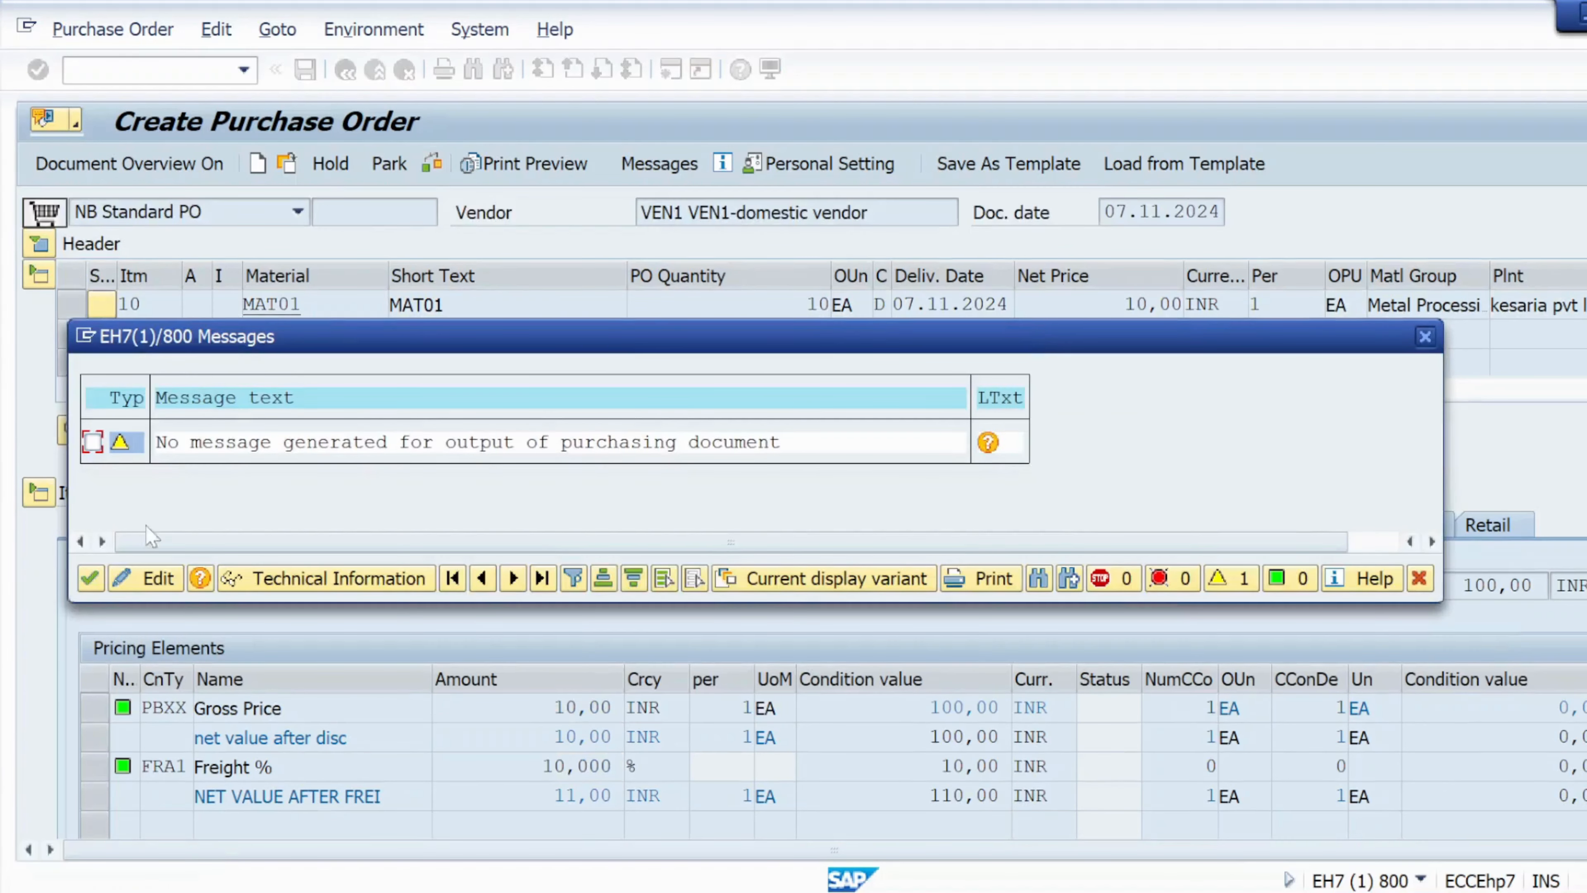
left_click(92, 578)
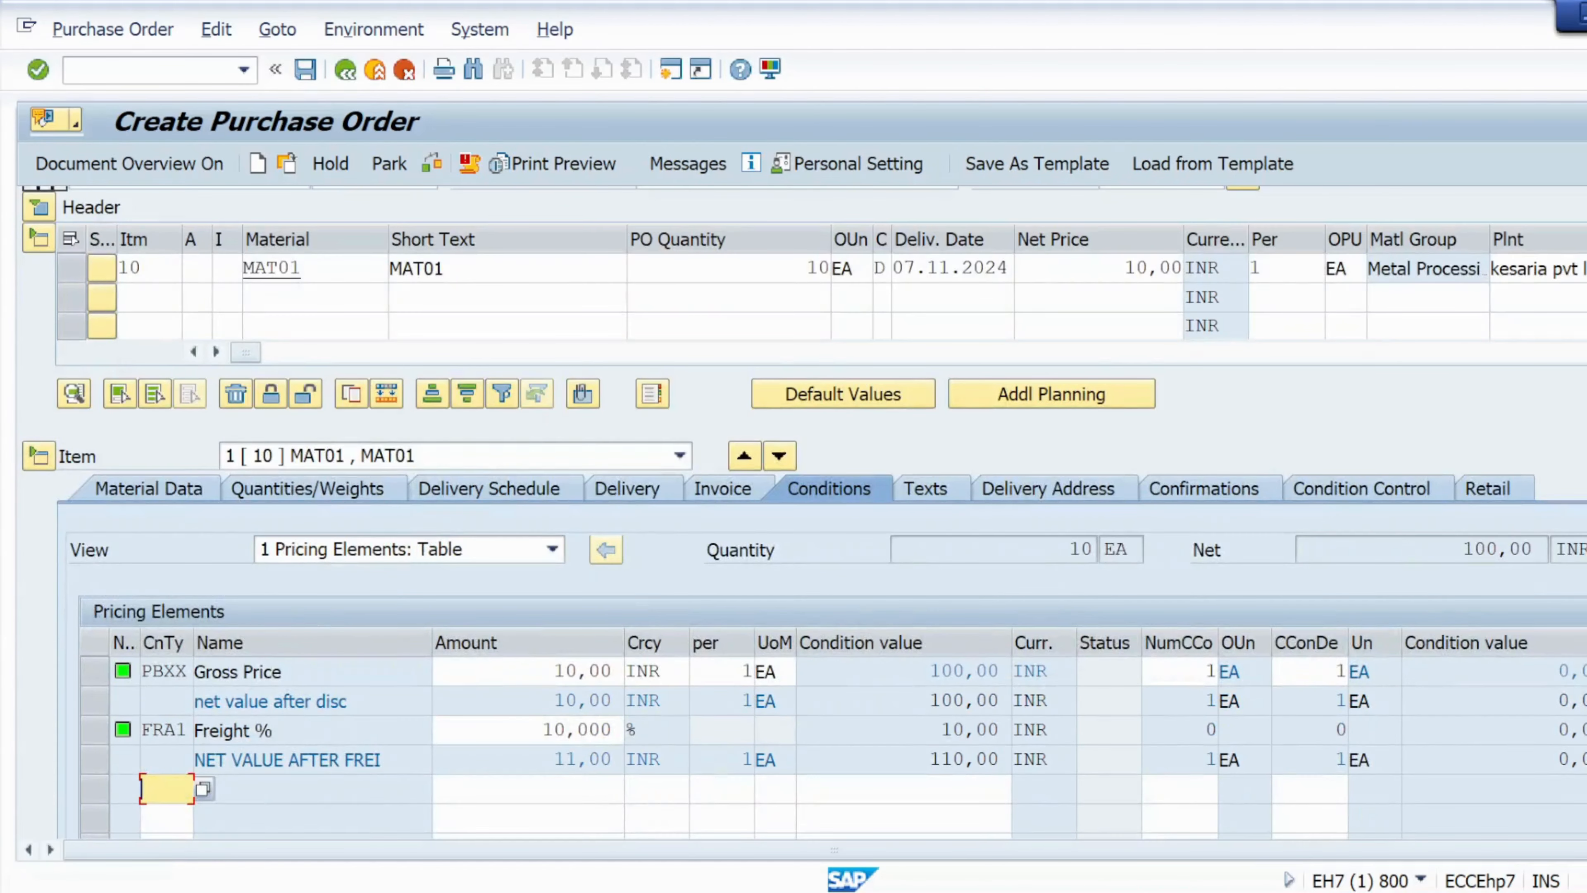
left_click(305, 68)
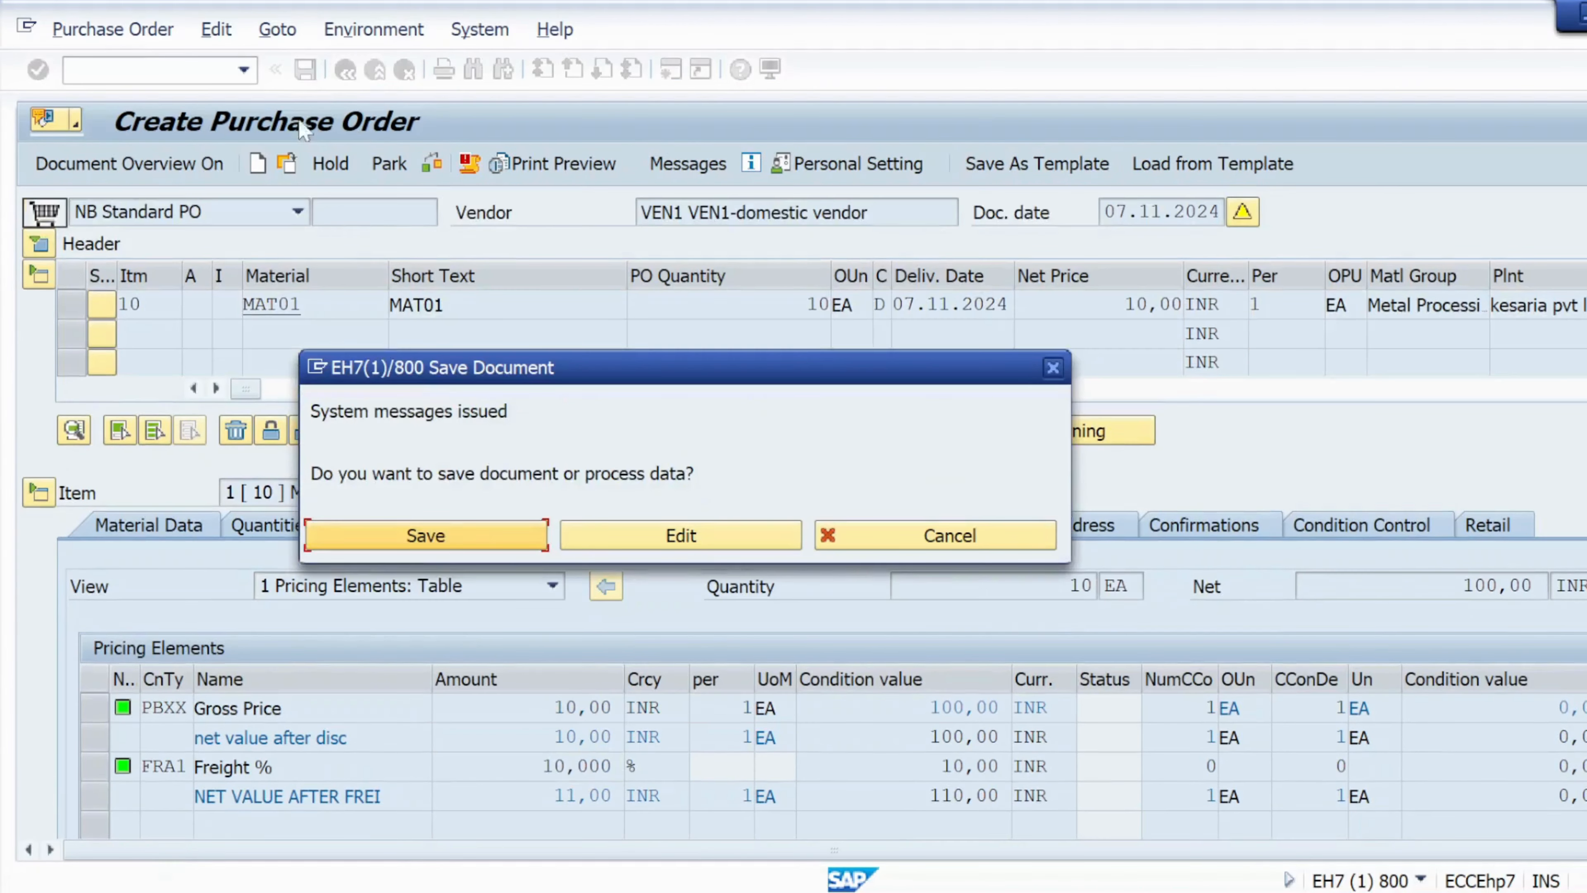
left_click(415, 544)
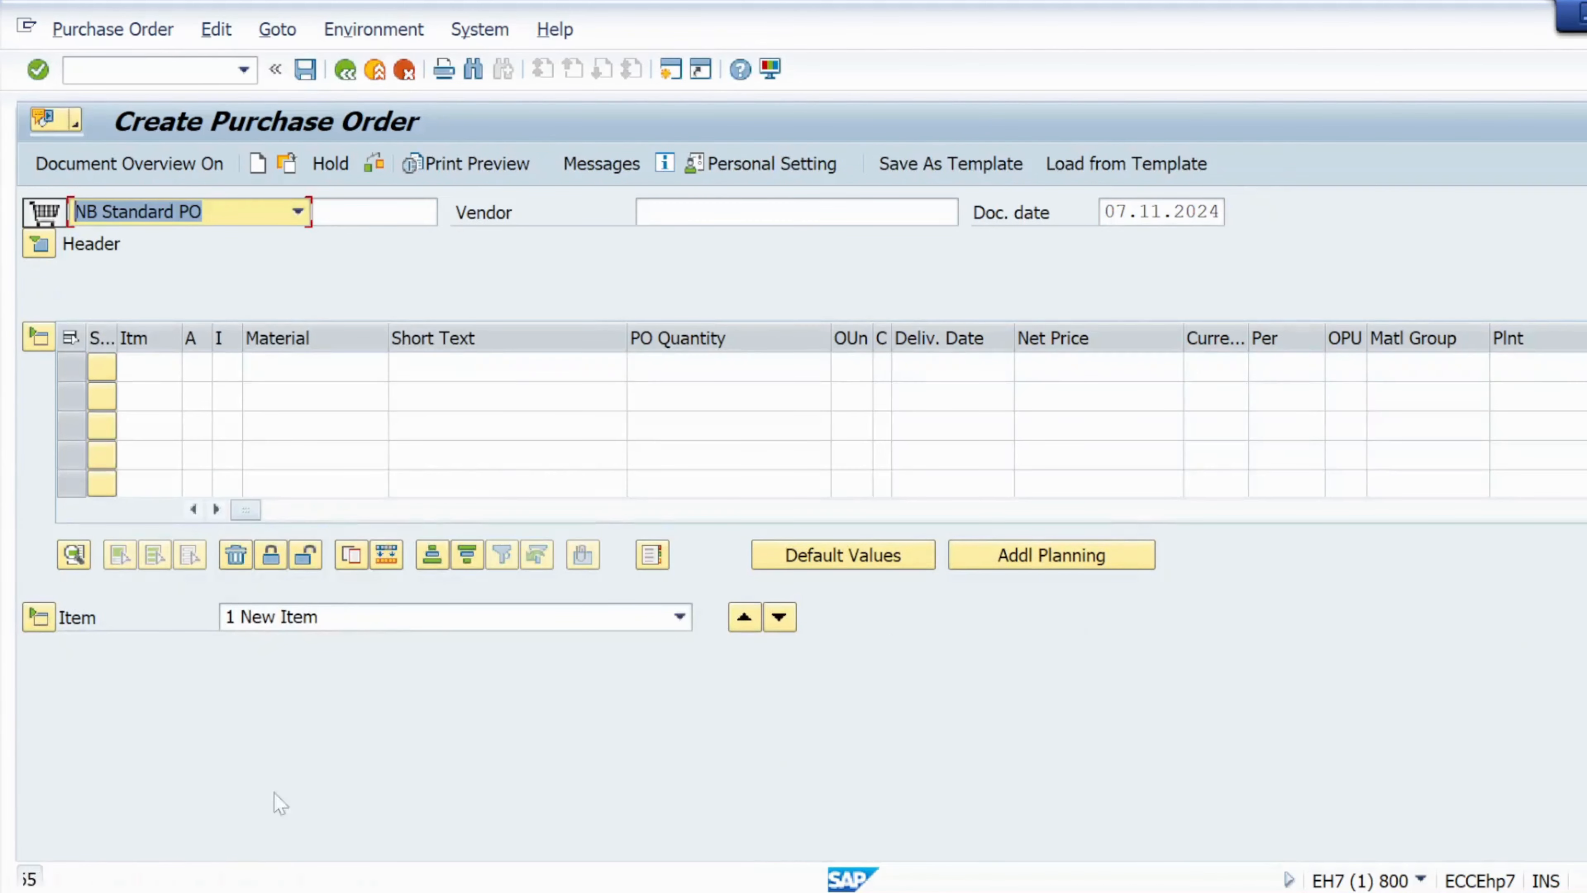
double_click(222, 879)
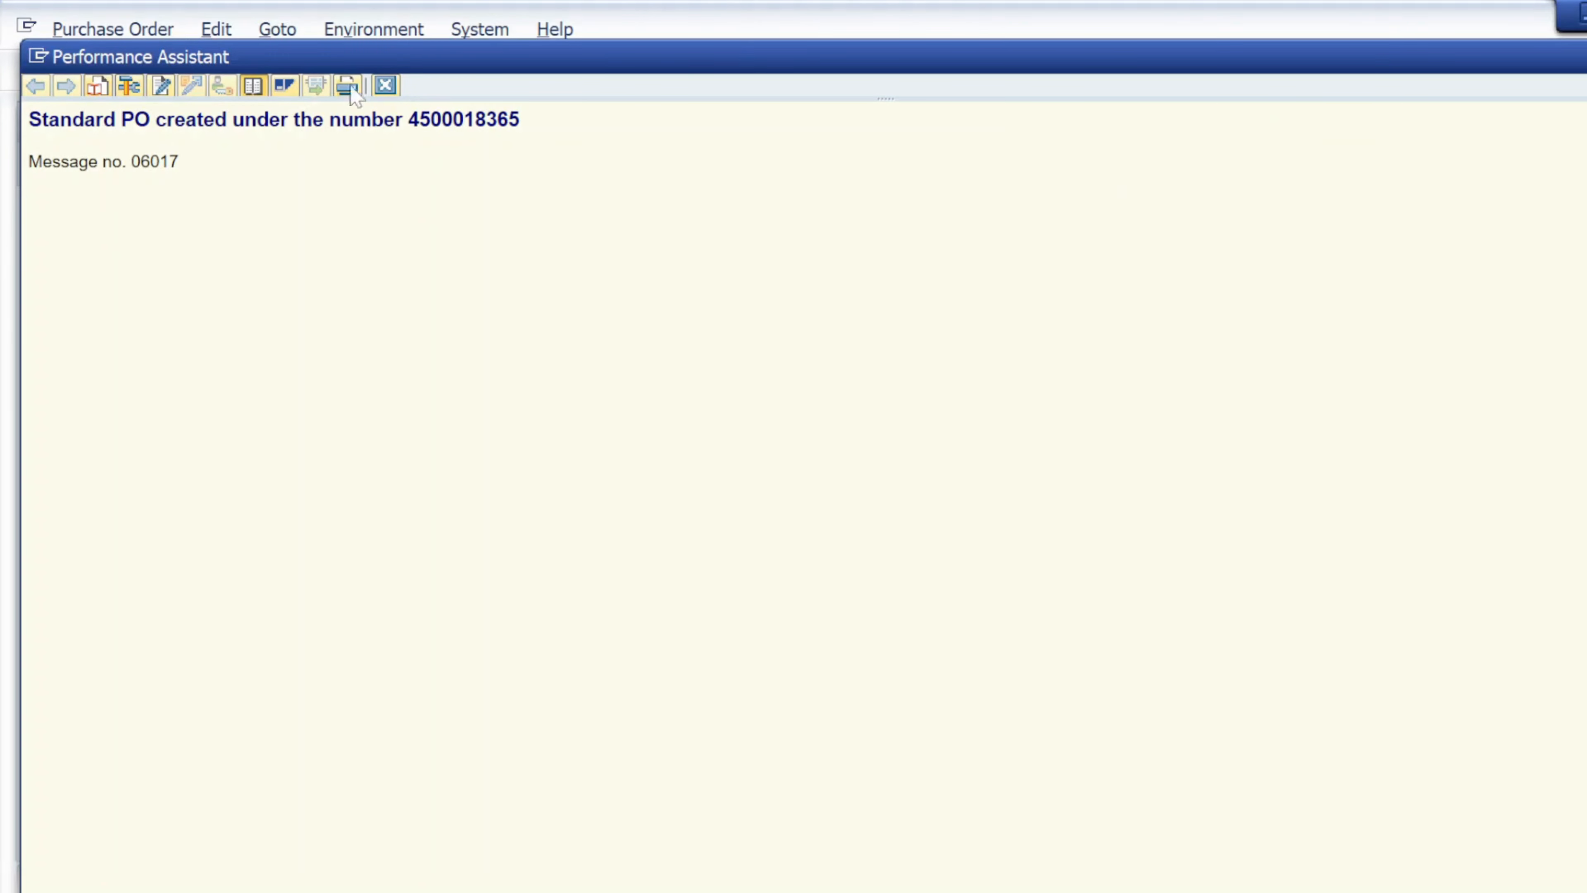
left_click(385, 86)
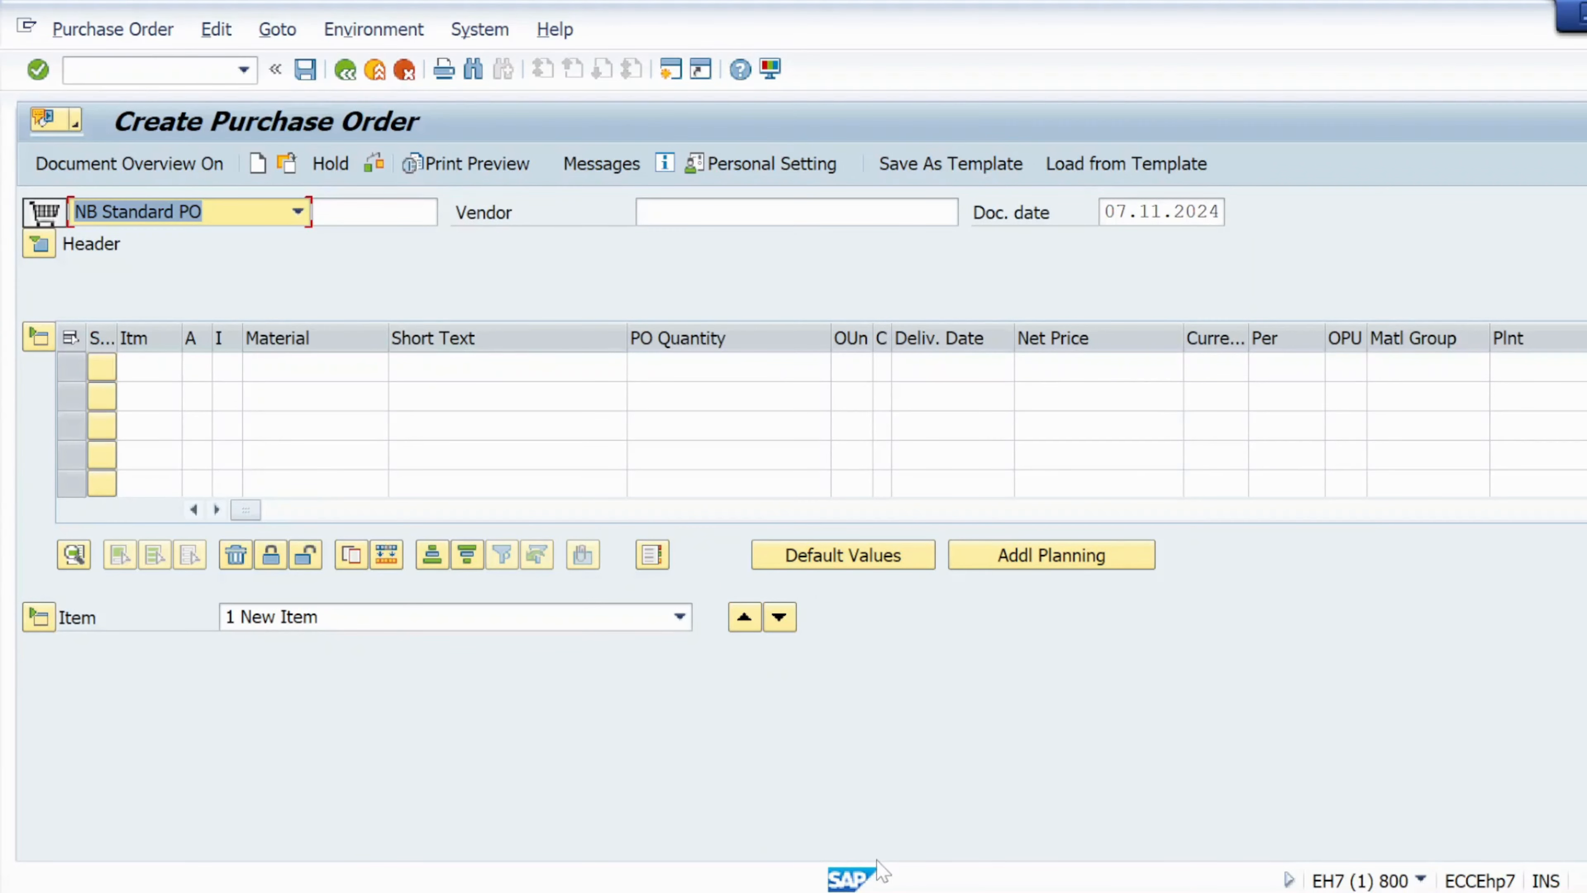
Switch to the Word document on the provision account key error and scroll through its OBYC procedure steps.
mouse_move(880, 891)
mouse_move(966, 892)
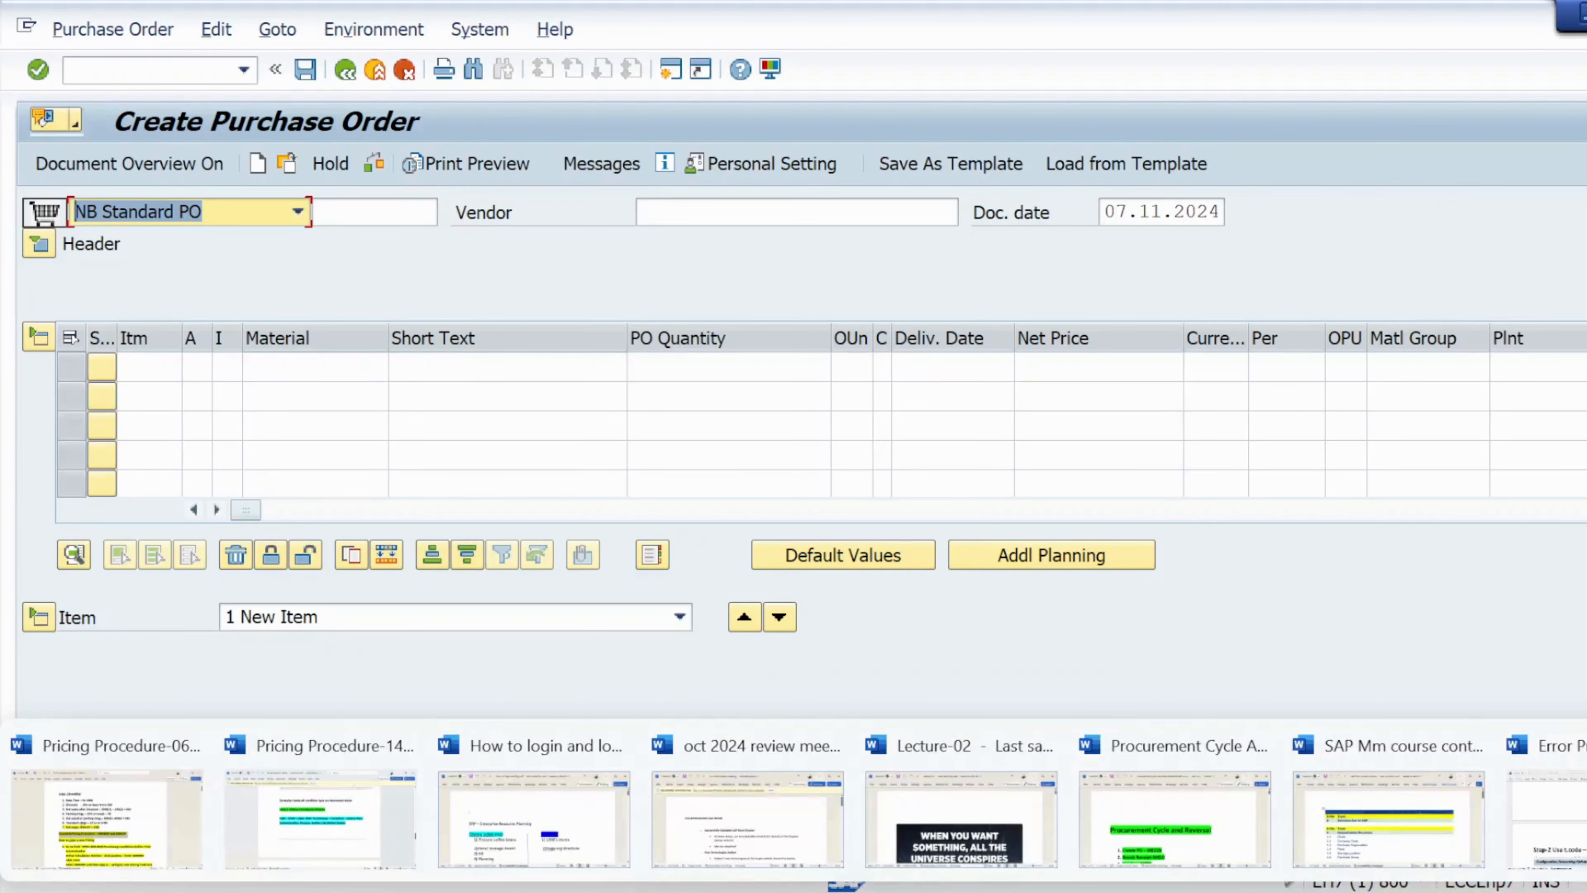
left_click(1550, 806)
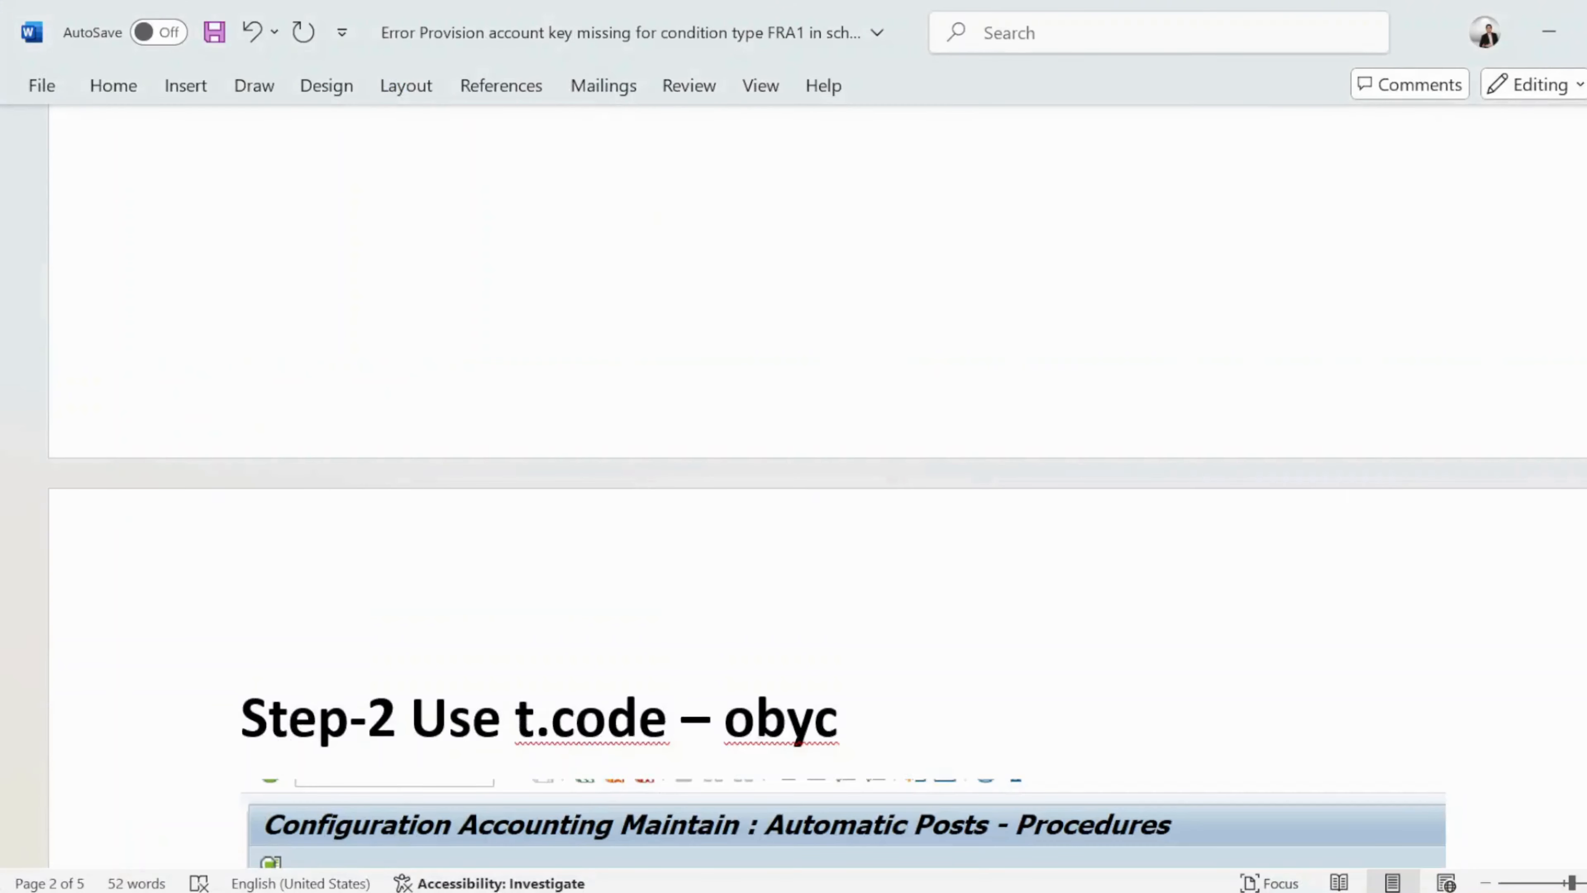
scroll(1582, 416, "down", 12)
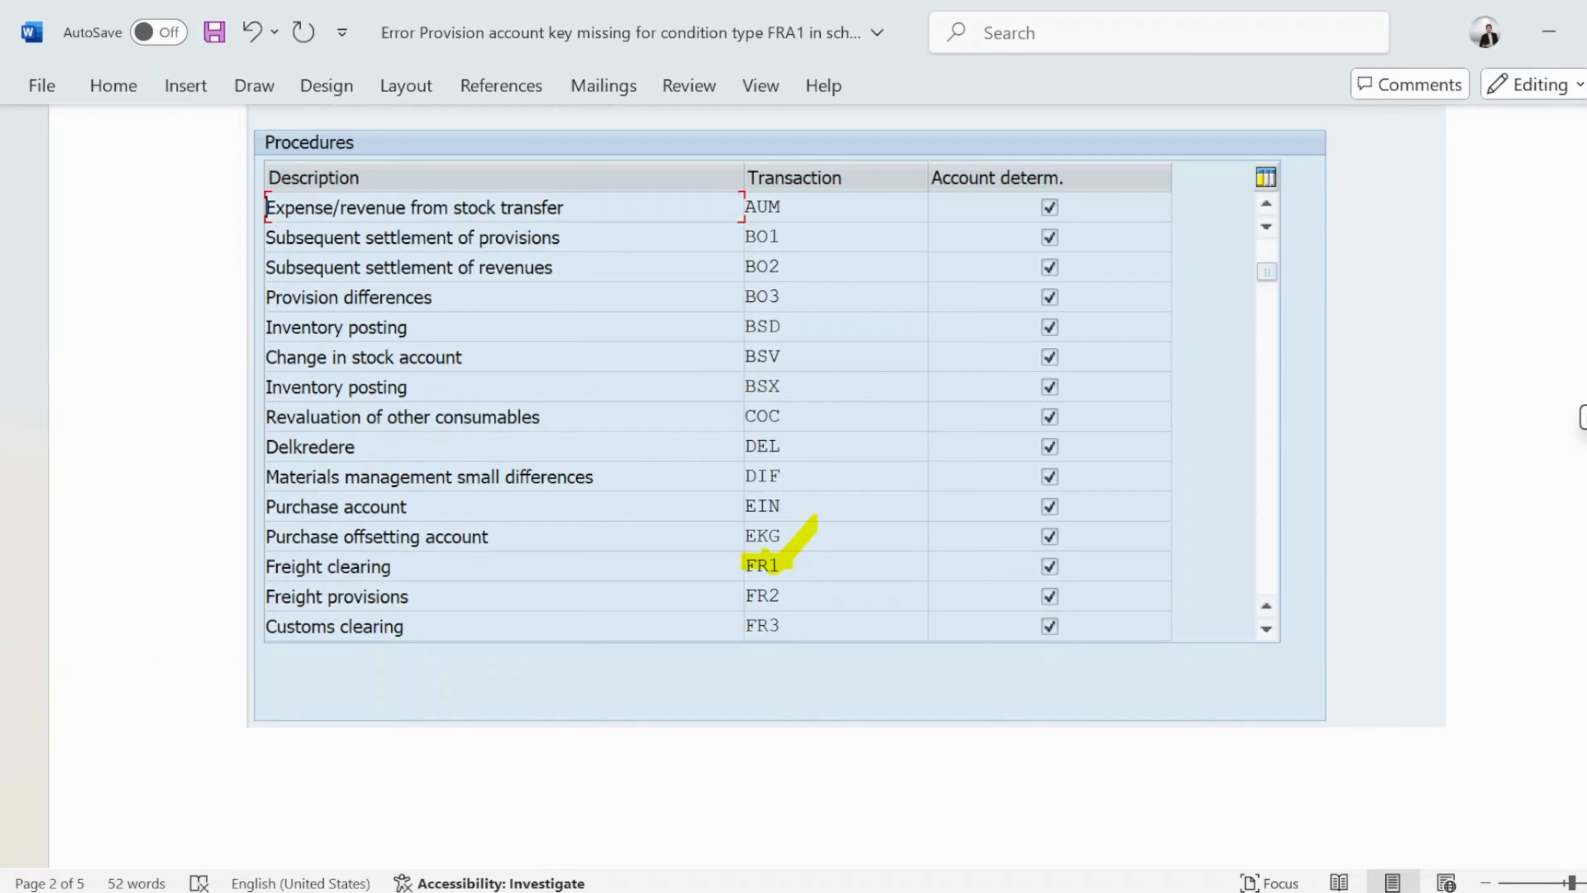
scroll(1583, 416, "down", 10)
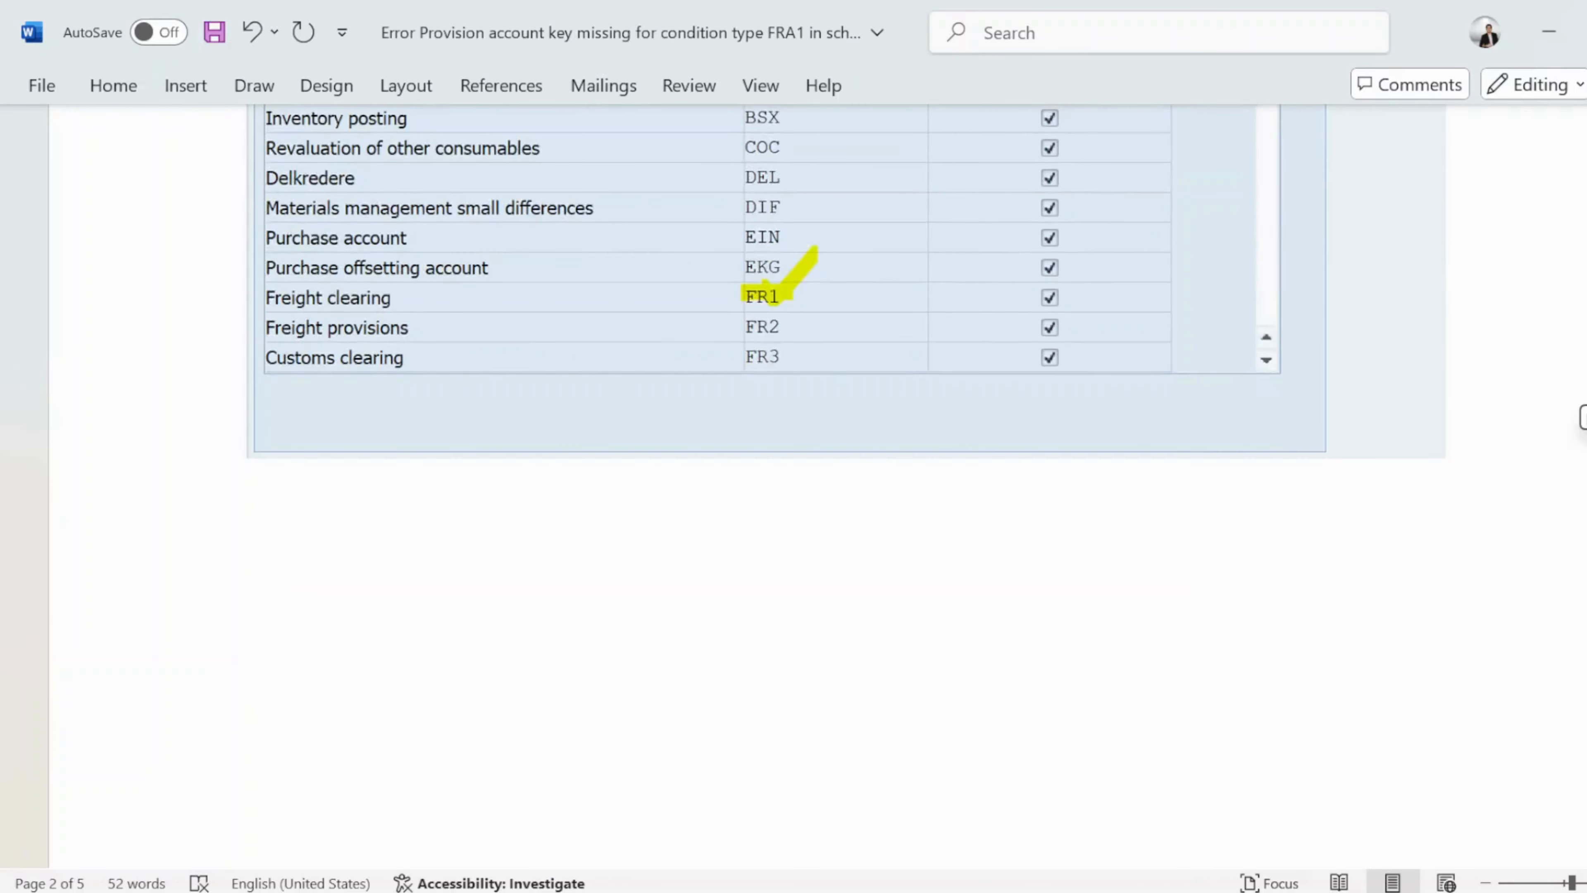
scroll(1583, 416, "down", 15)
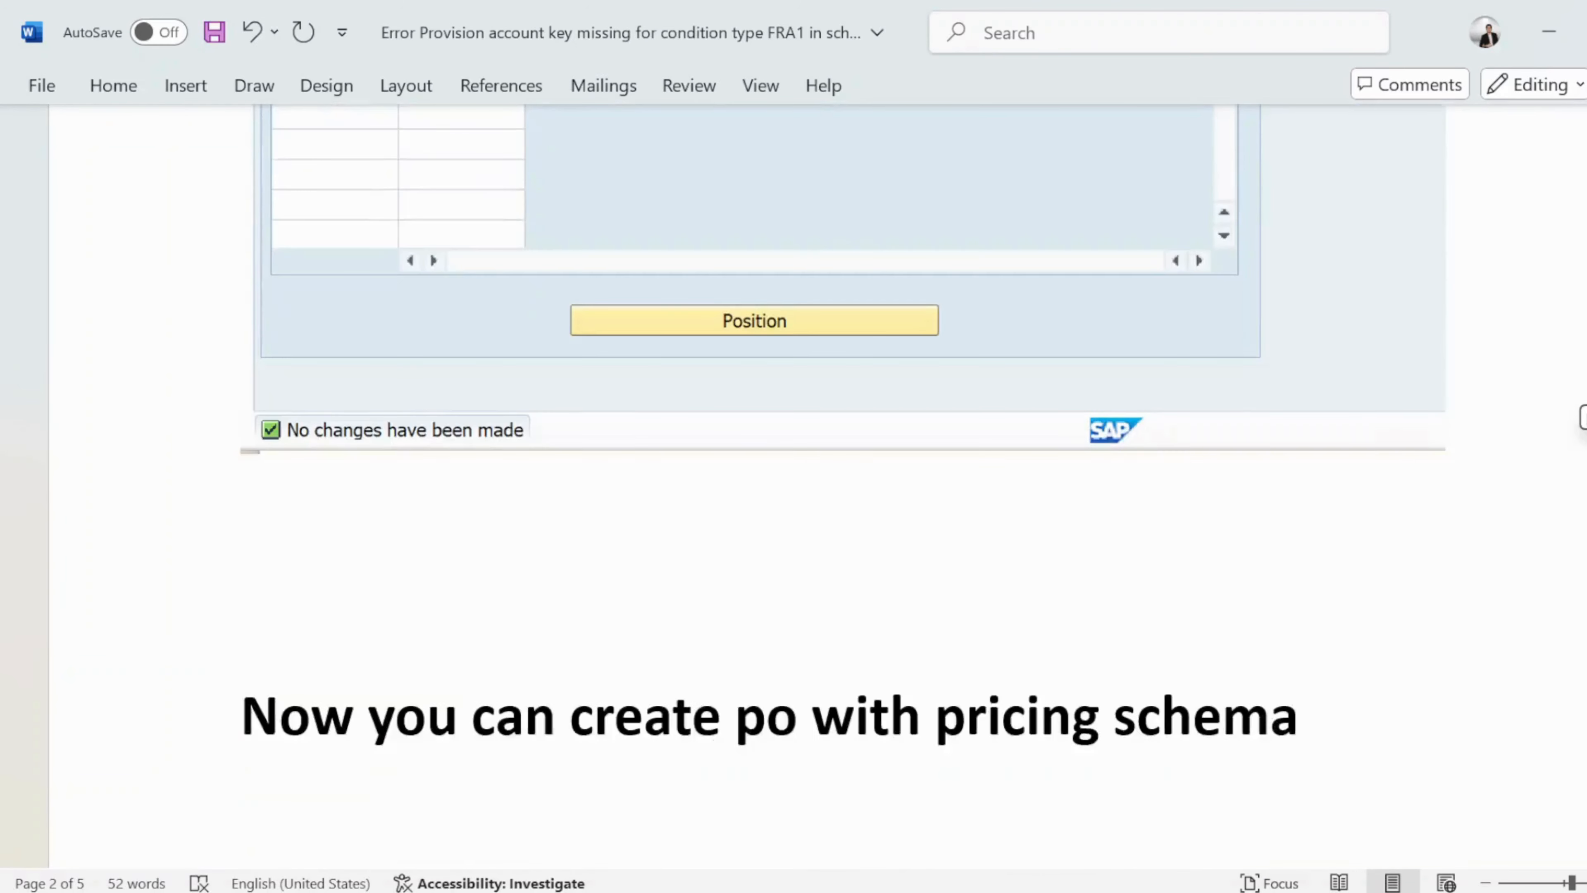
scroll(1582, 416, "up", 20)
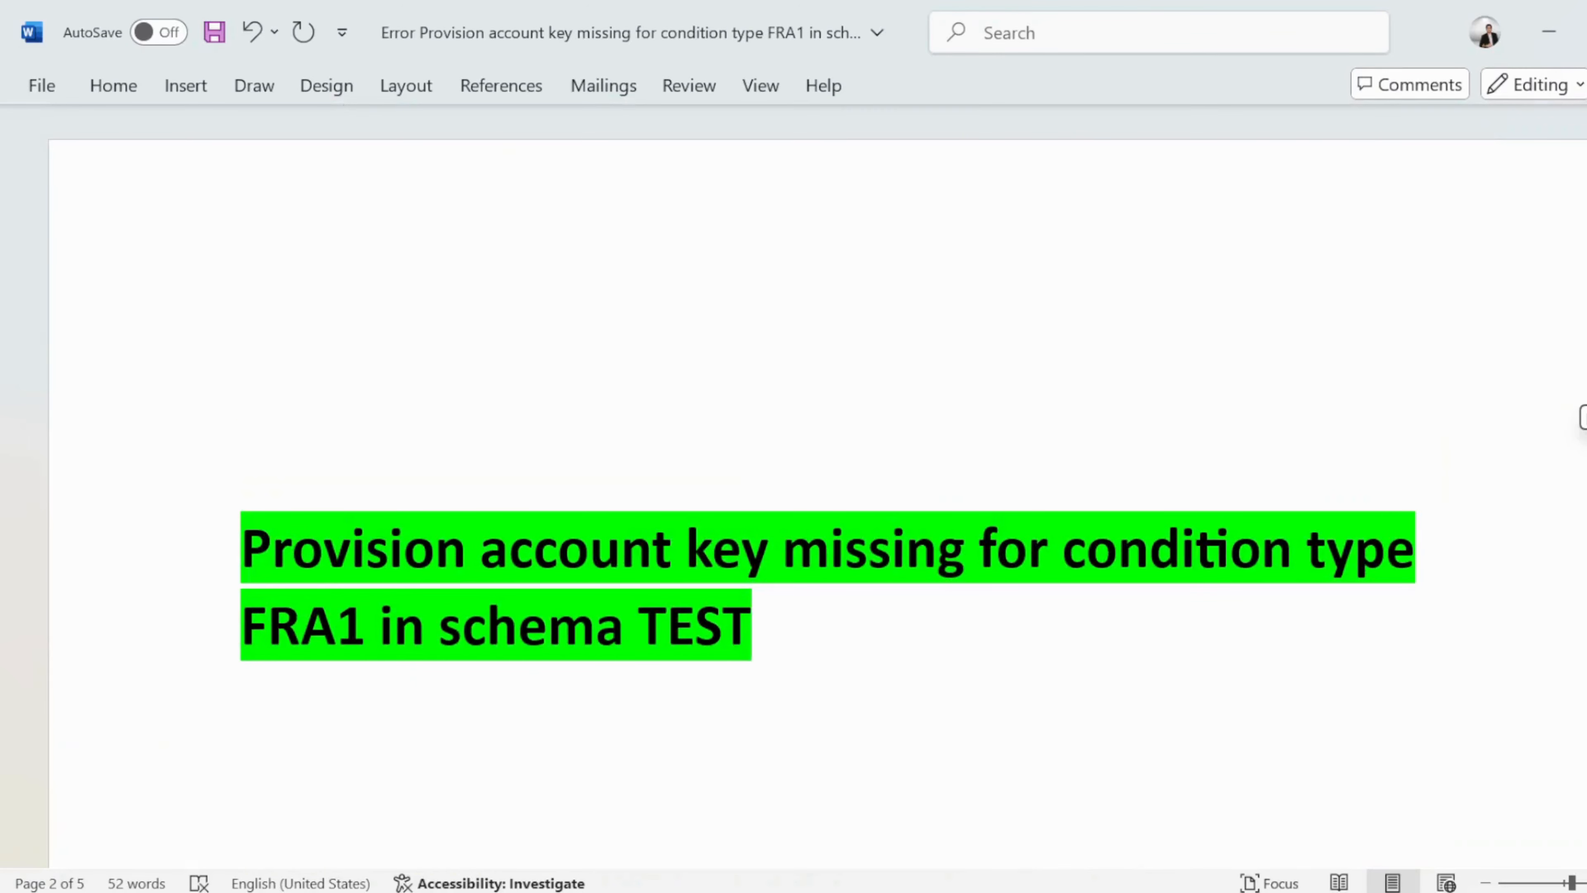
scroll(1582, 417, "down", 5)
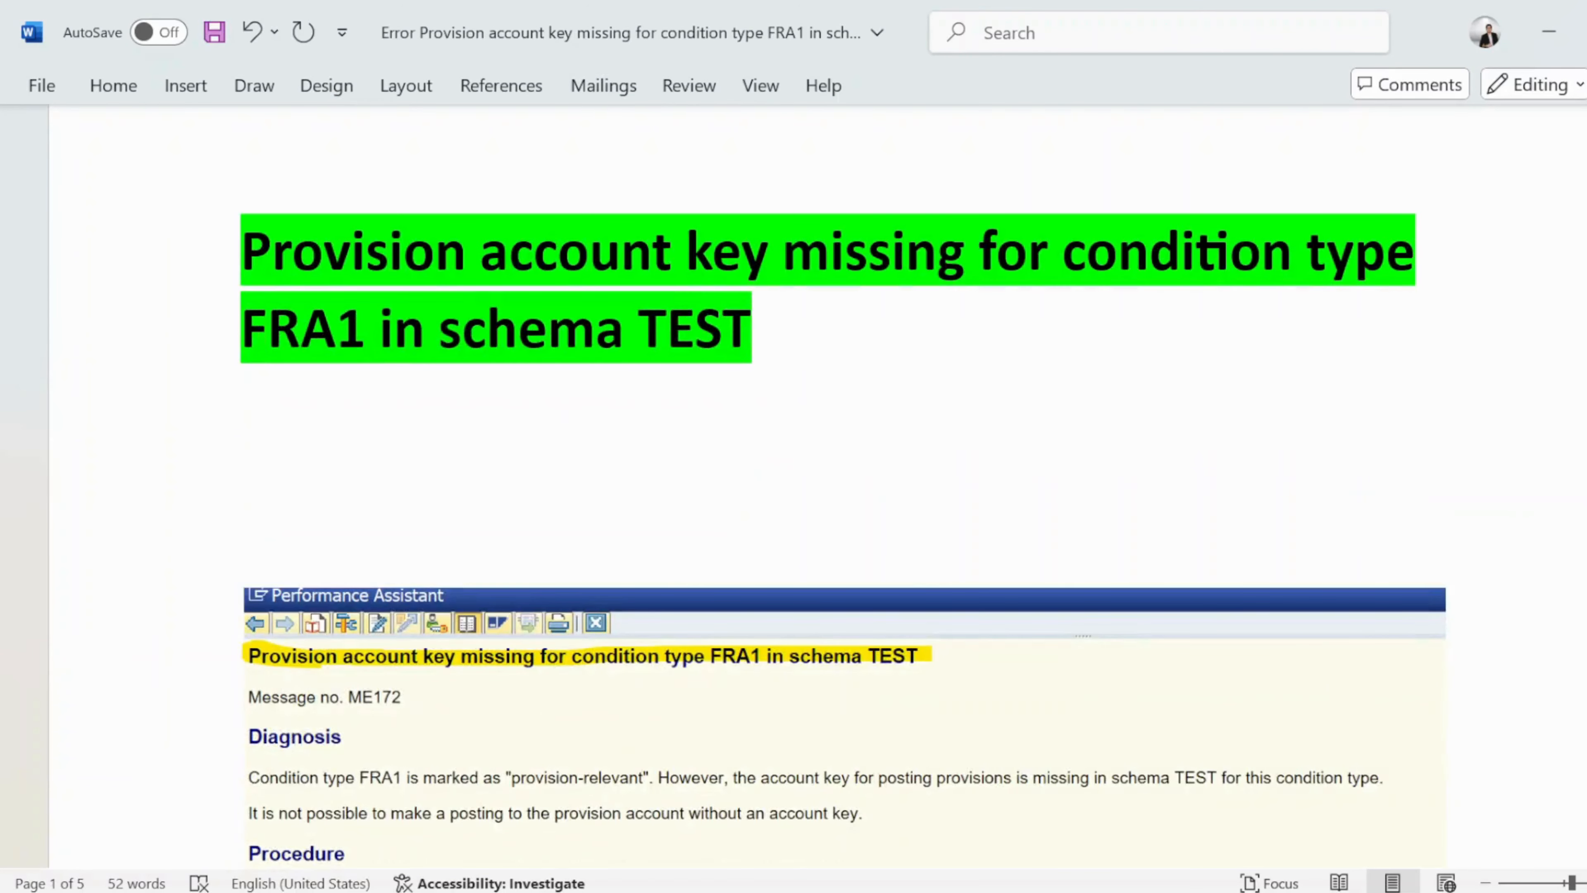